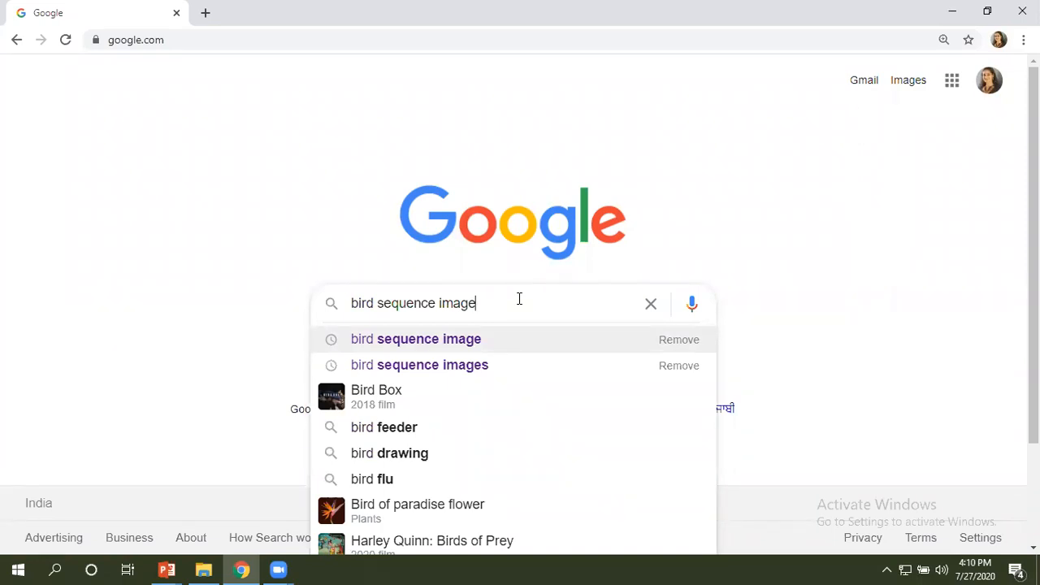
Shorten the query to "bird", run the search and switch to the image results.
key(BackSpace)
key(BackSpace)
key(BackSpace)
key(BackSpace)
key(BackSpace)
key(BackSpace)
key(BackSpace)
key(BackSpace)
key(BackSpace)
key(BackSpace)
key(BackSpace)
key(BackSpace)
key(BackSpace)
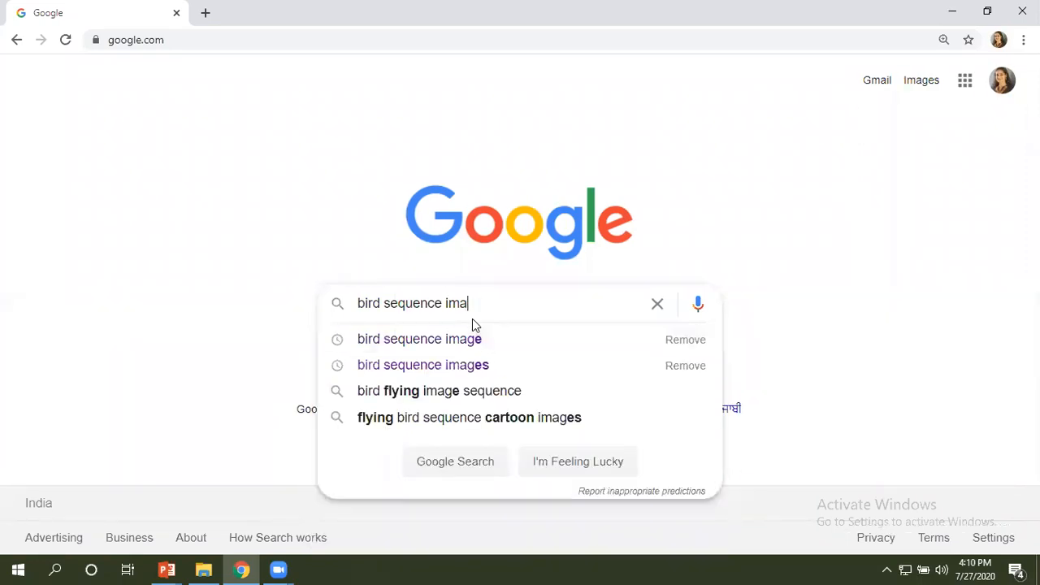
key(BackSpace)
key(BackSpace)
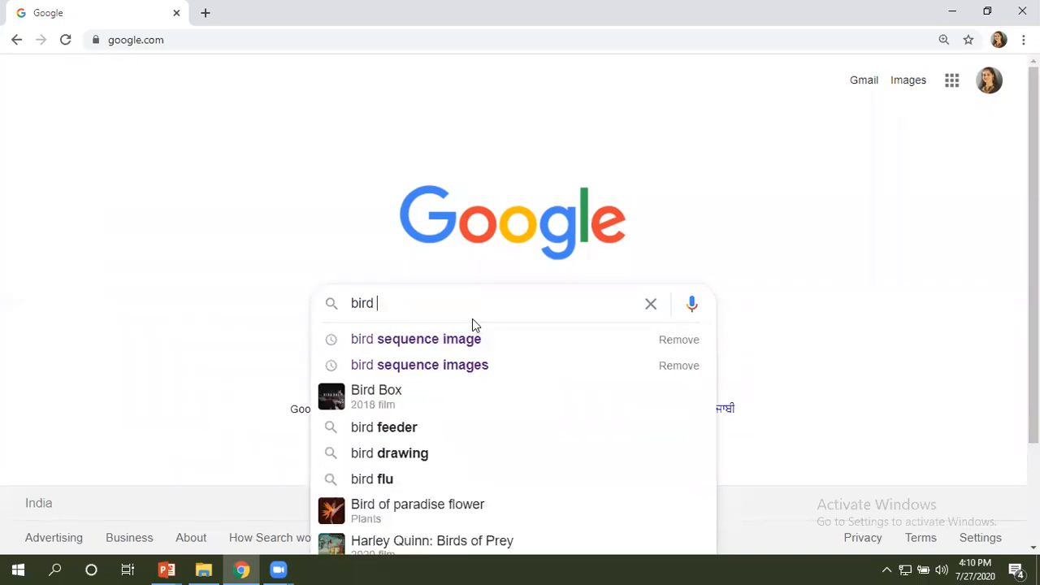
key(Return)
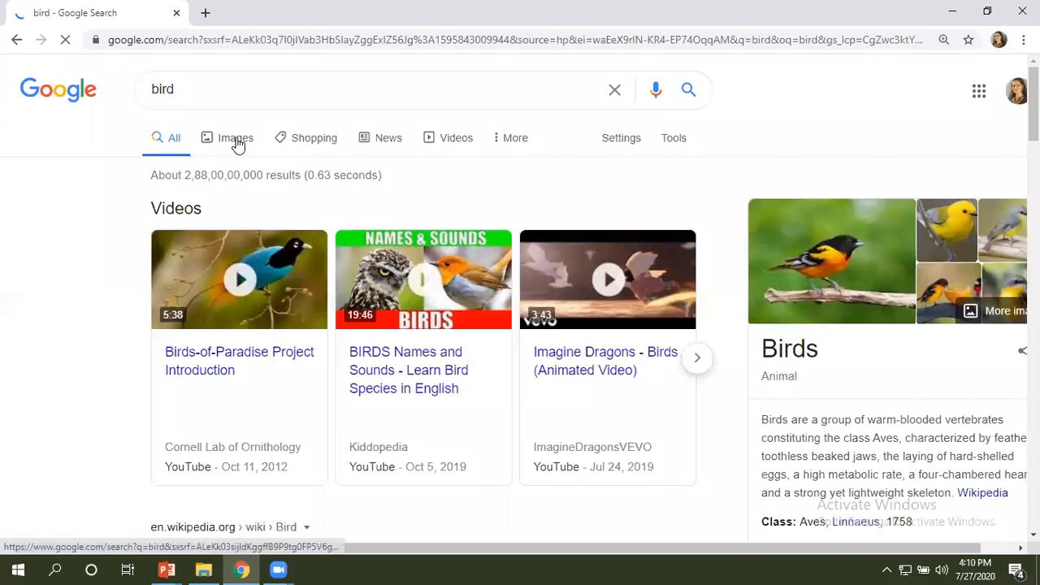
click(237, 144)
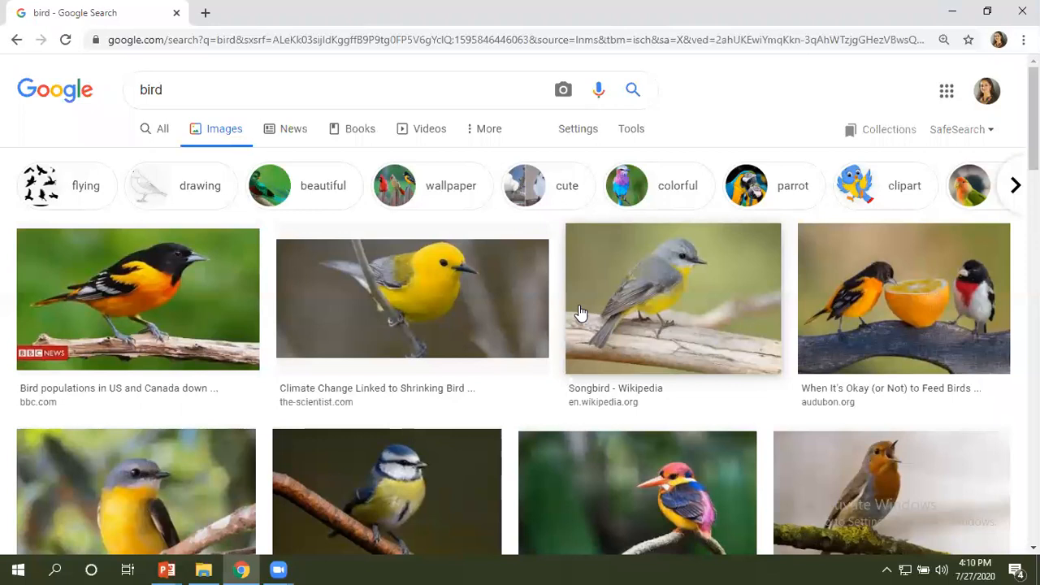
Refine the image search to "bird sequence images".
click(225, 88)
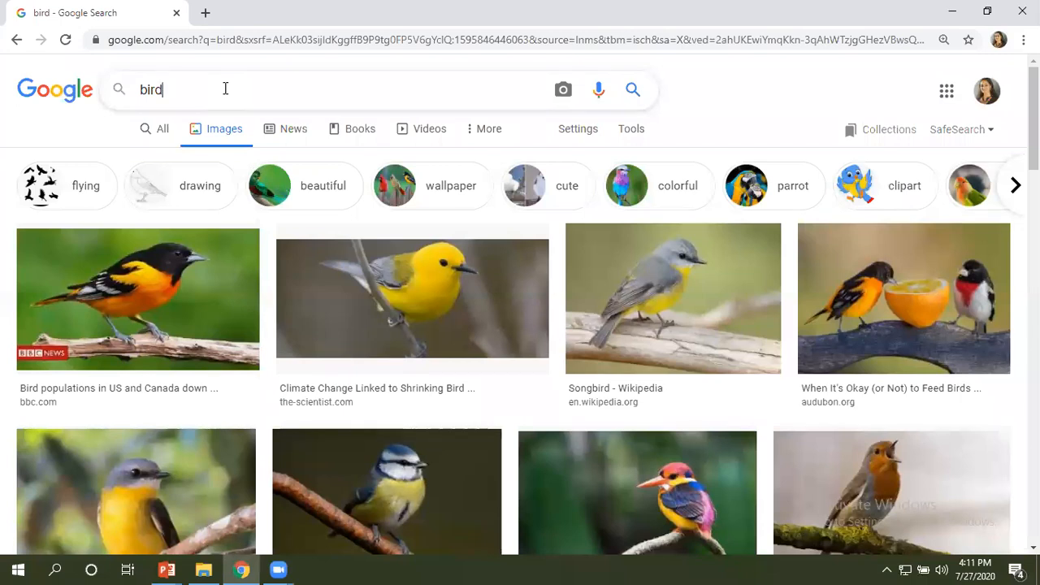
text(s)
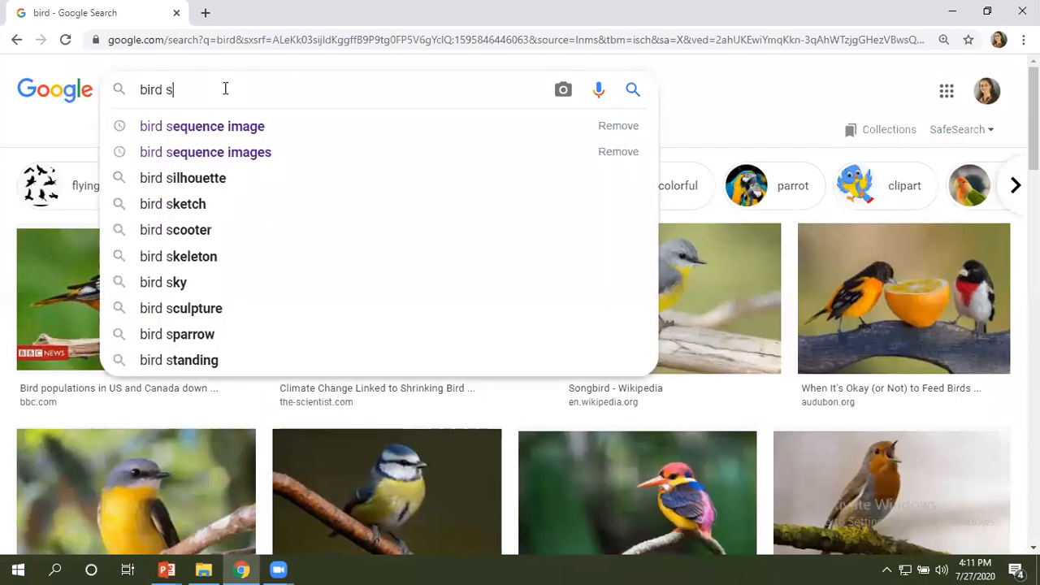
text(equence)
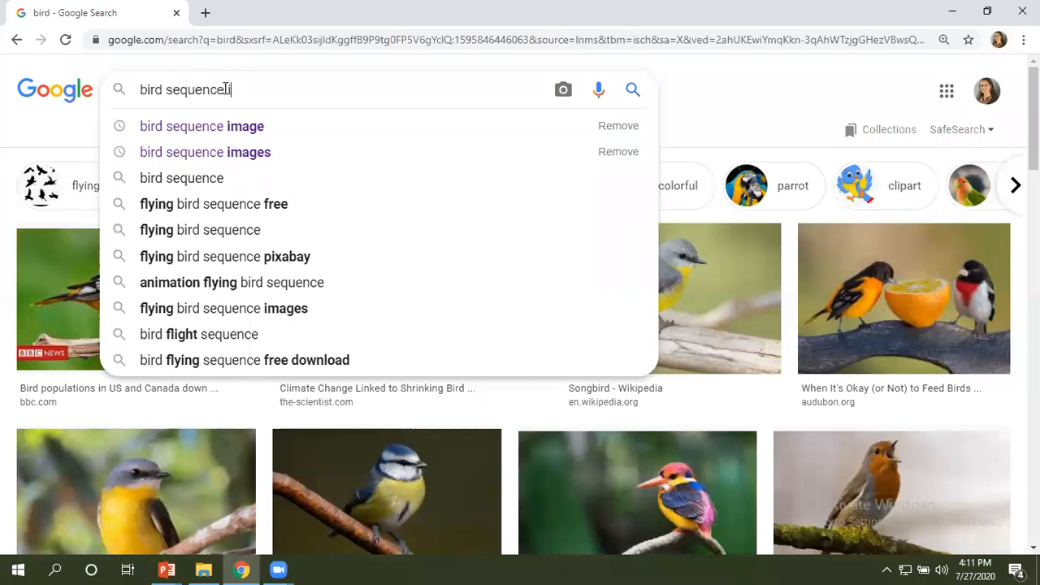
text( images)
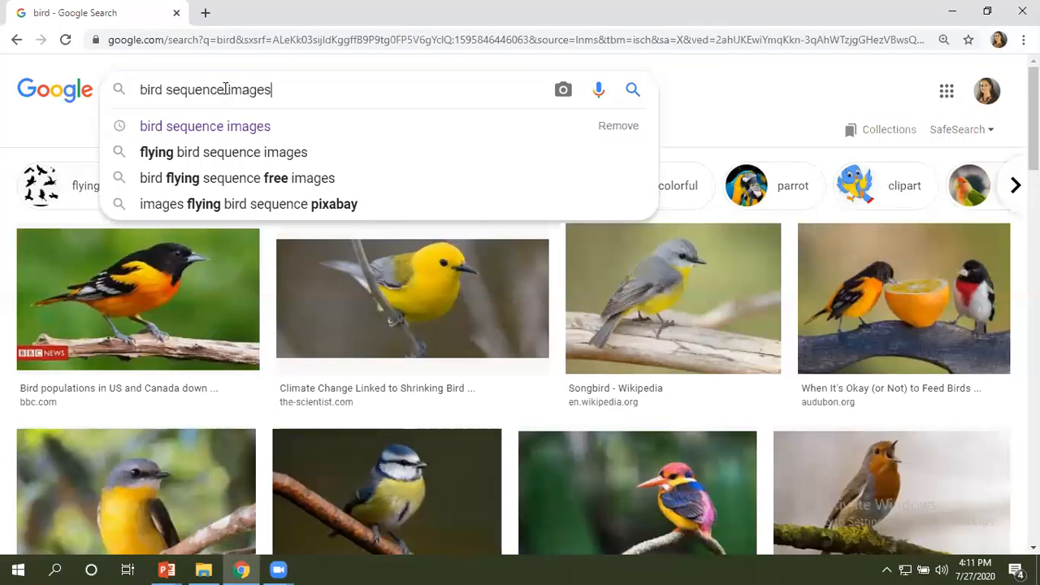
key(Return)
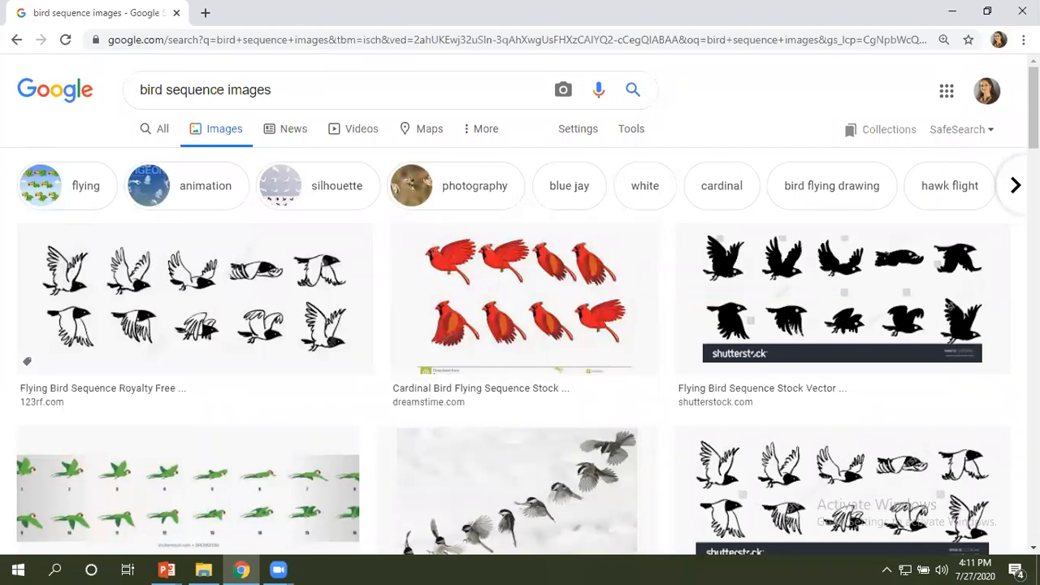
Browse the image results for pictures showing a bird's flight frames in sequence.
scroll(520, 305, down, 5)
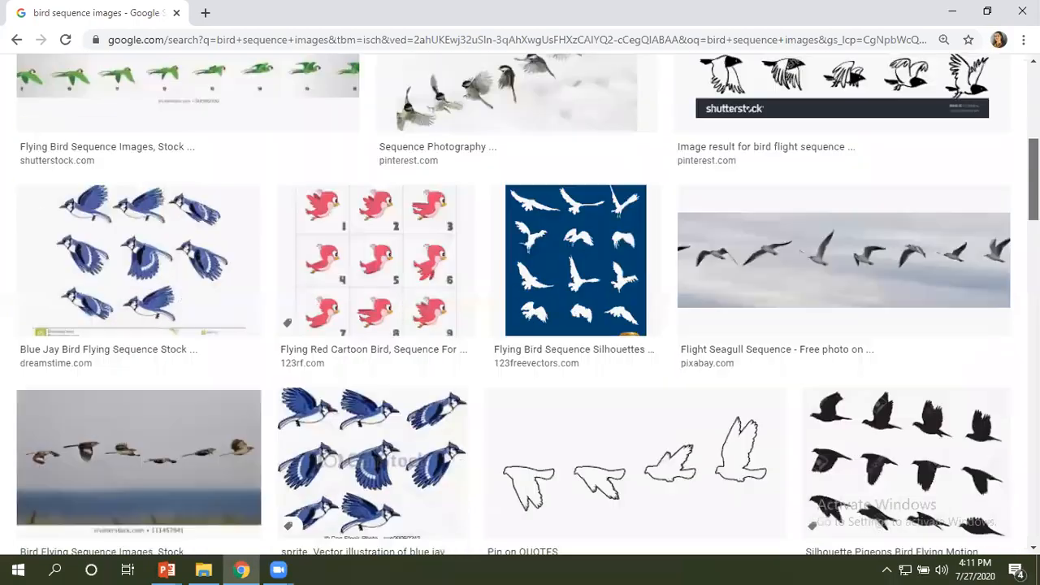
scroll(520, 305, down, 9)
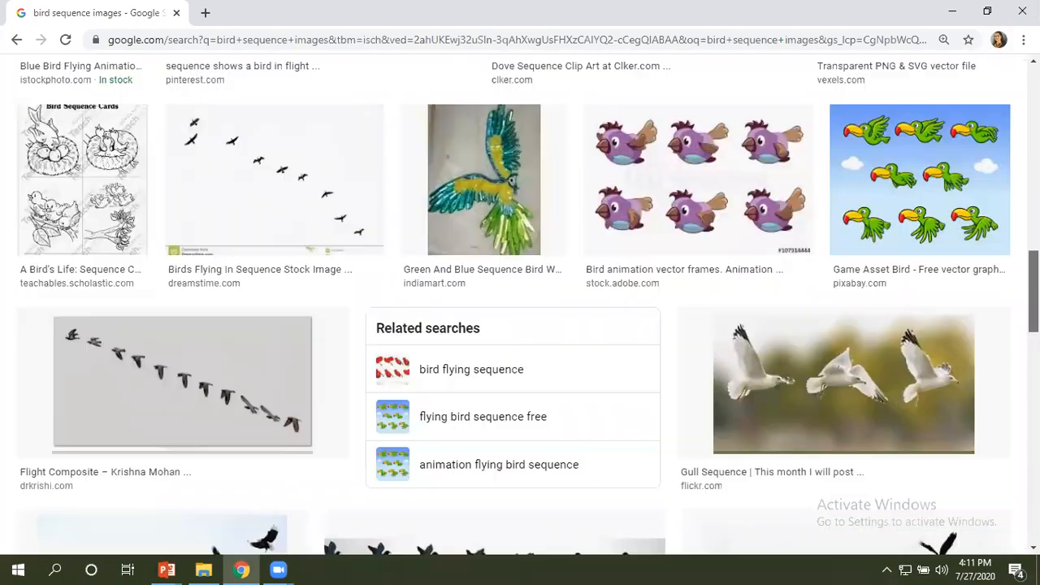
scroll(520, 305, down, 10)
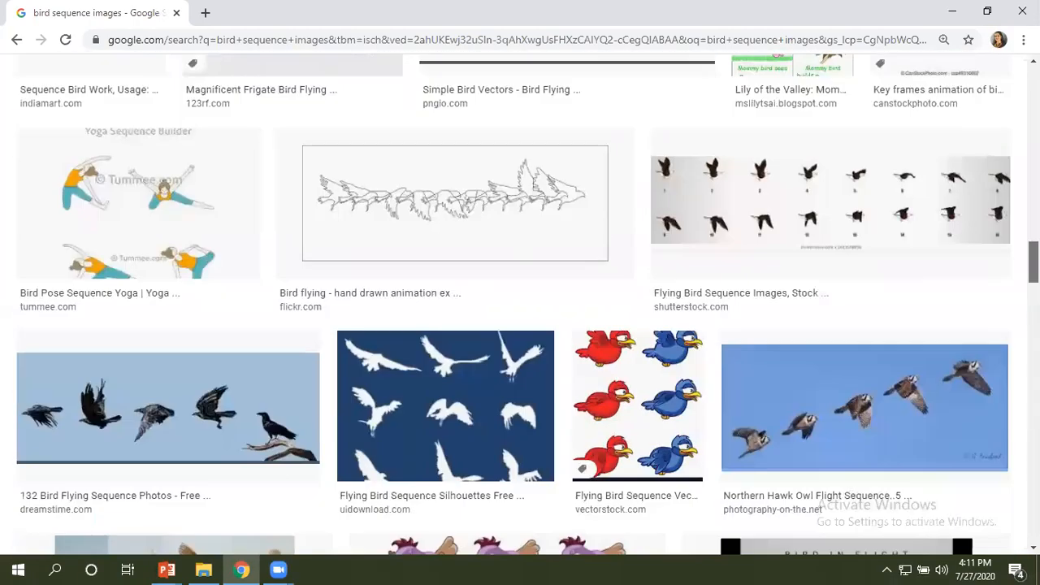
scroll(520, 305, up, 8)
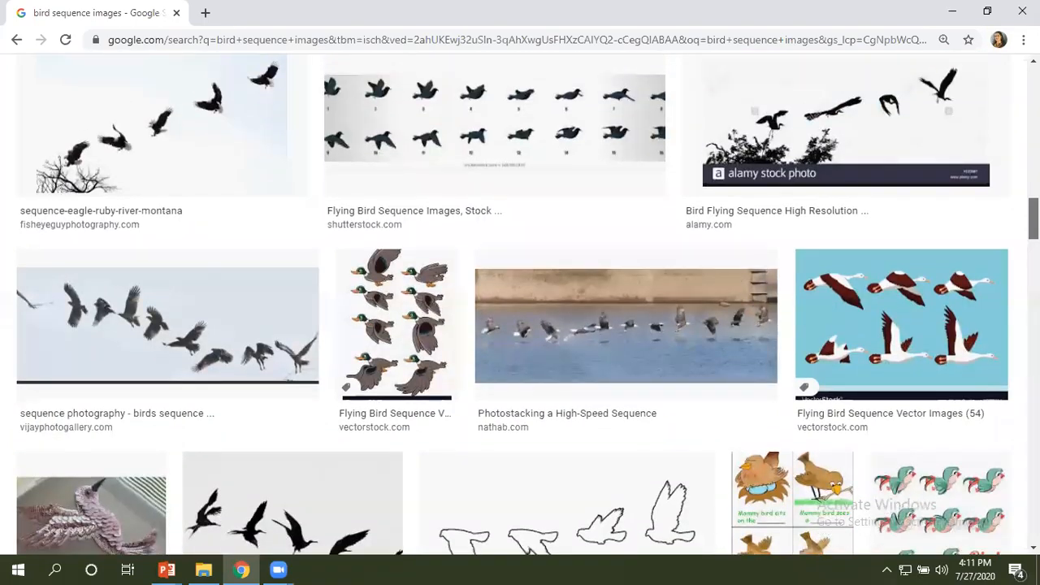
scroll(520, 305, up, 12)
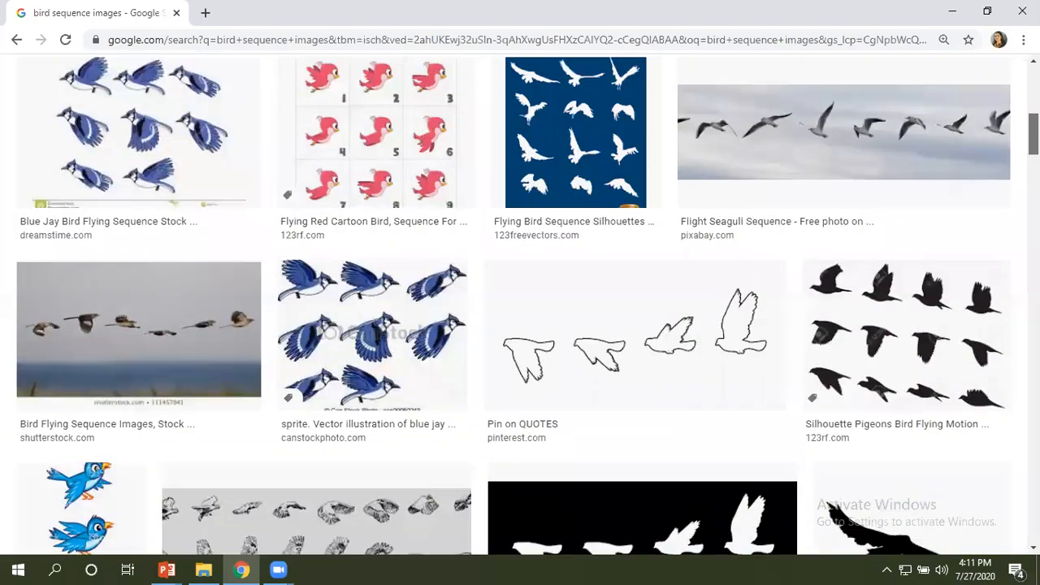
scroll(575, 371, up, 5)
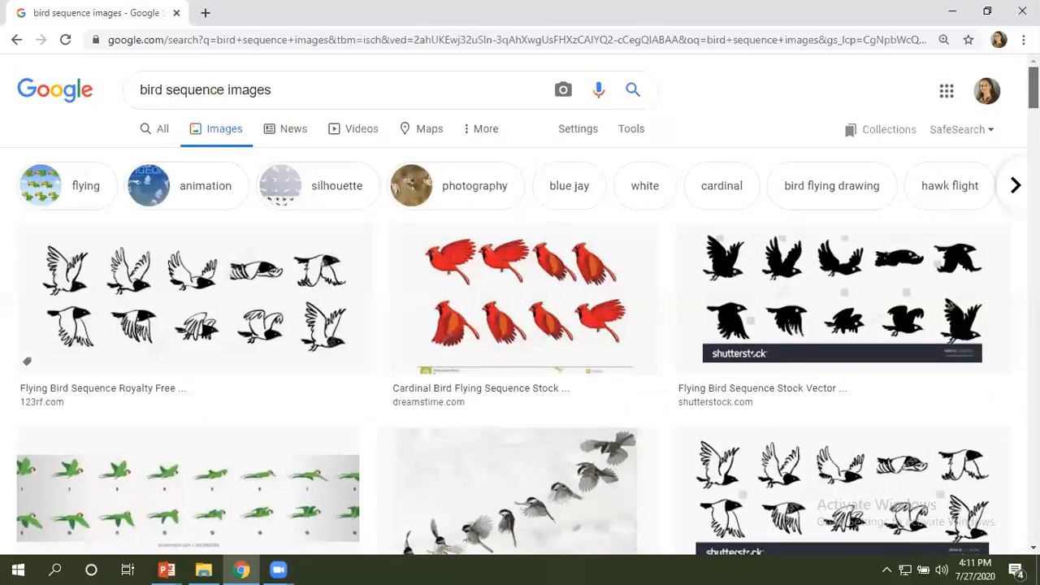
scroll(520, 306, down, 3)
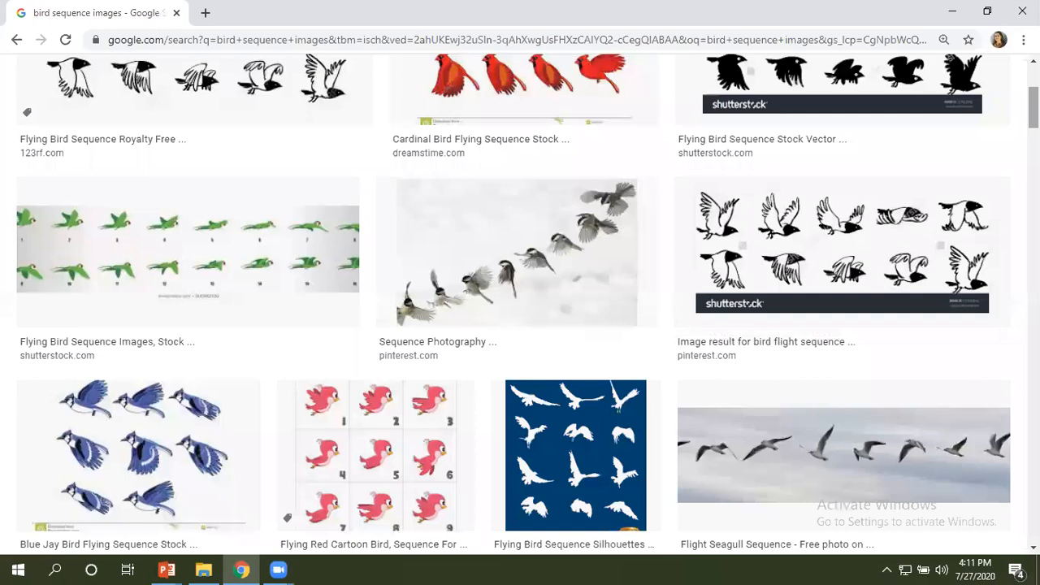
scroll(514, 304, up, 3)
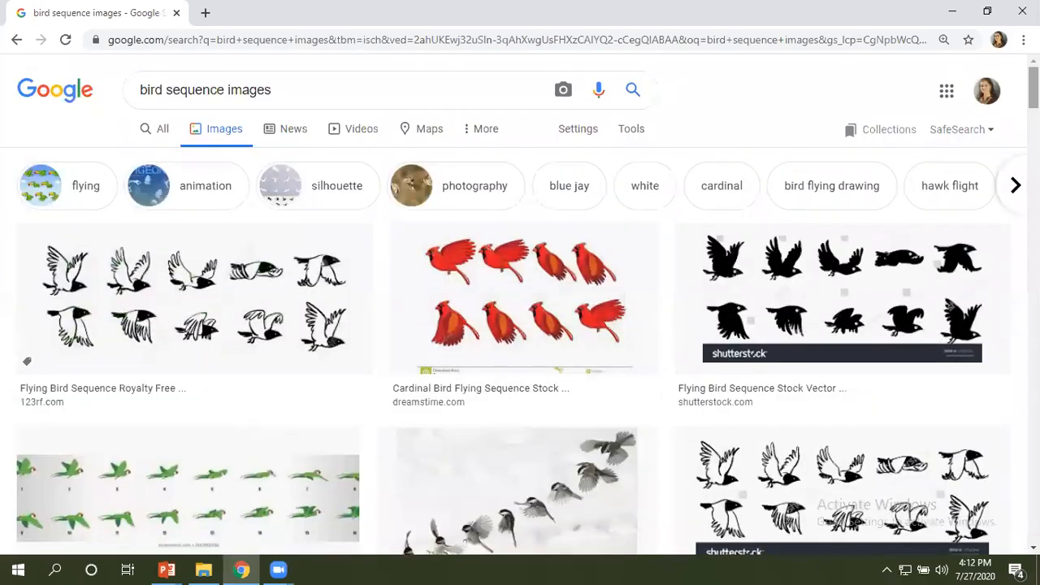
Show the search filters, check the size and color options, and limit usage rights to "Labeled for noncommercial reuse with modification".
click(630, 131)
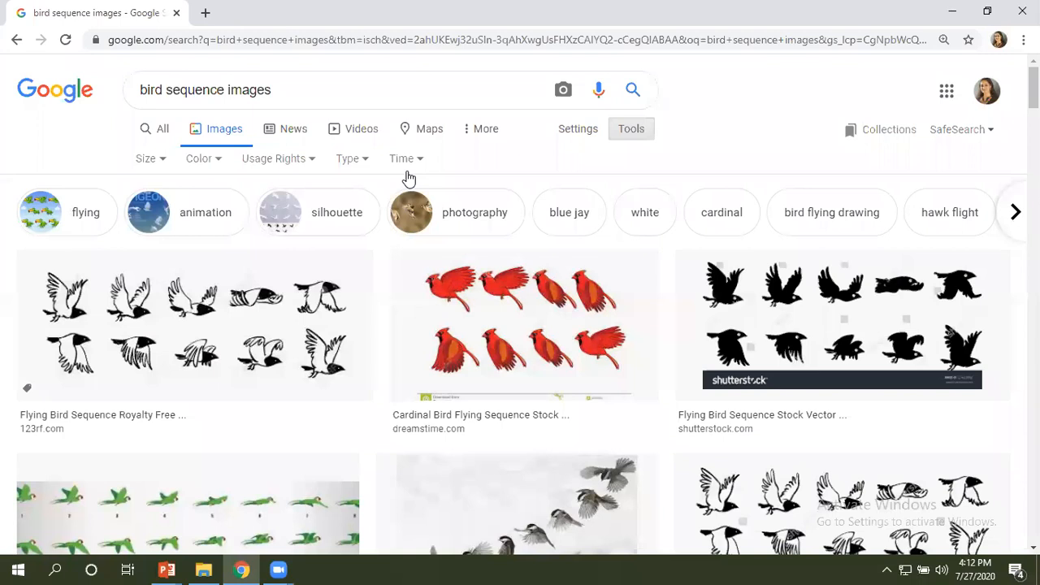
click(163, 161)
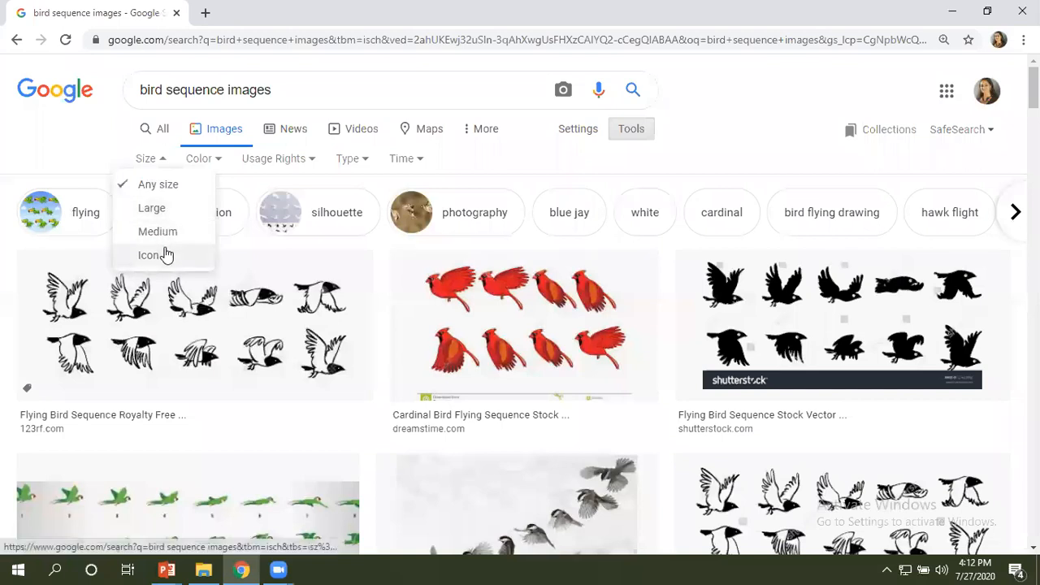
click(220, 160)
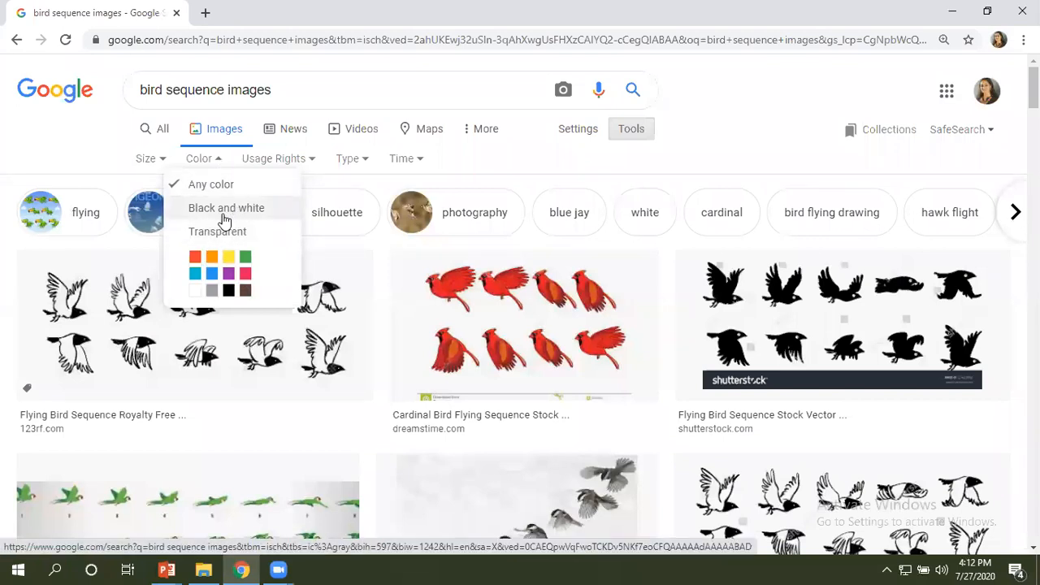
click(311, 160)
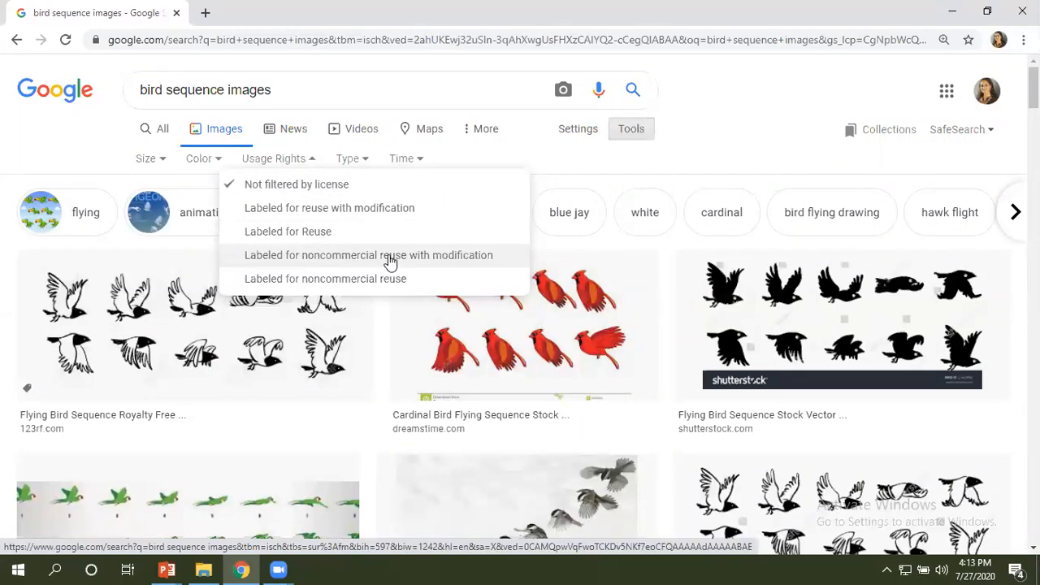
click(294, 256)
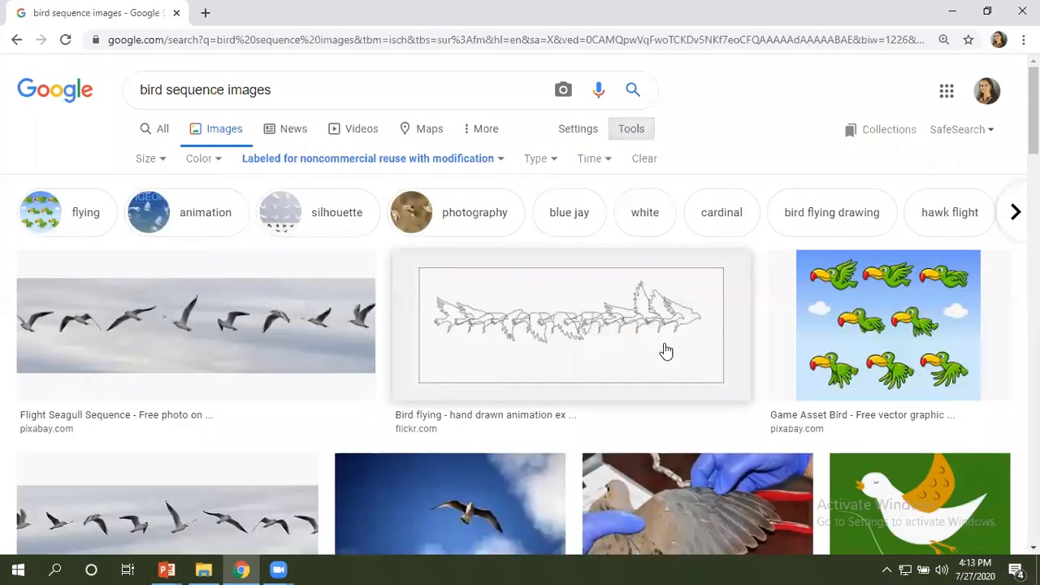
Review the available type and time filter options for the image results without applying any.
click(552, 160)
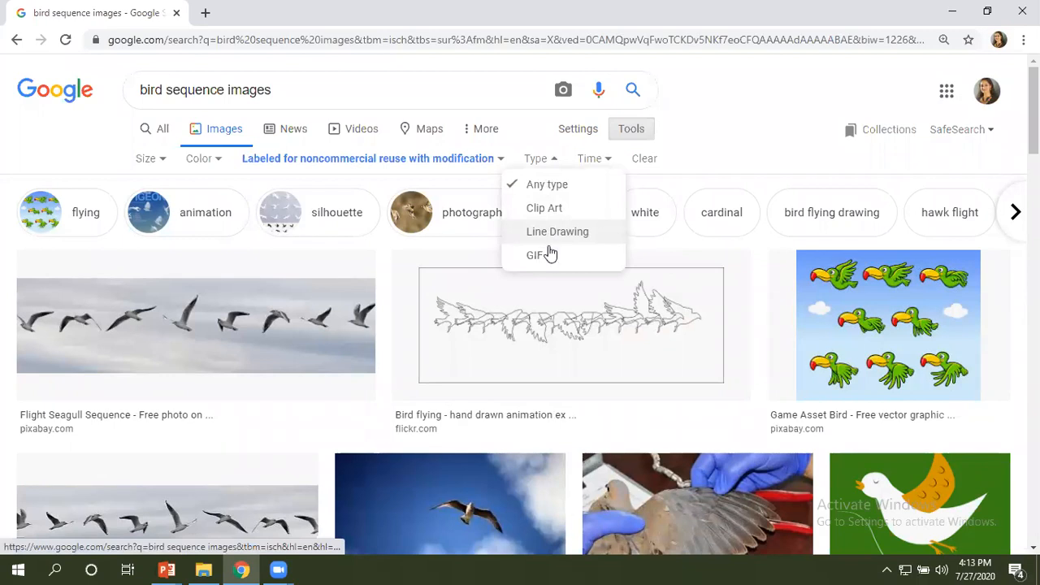
click(609, 160)
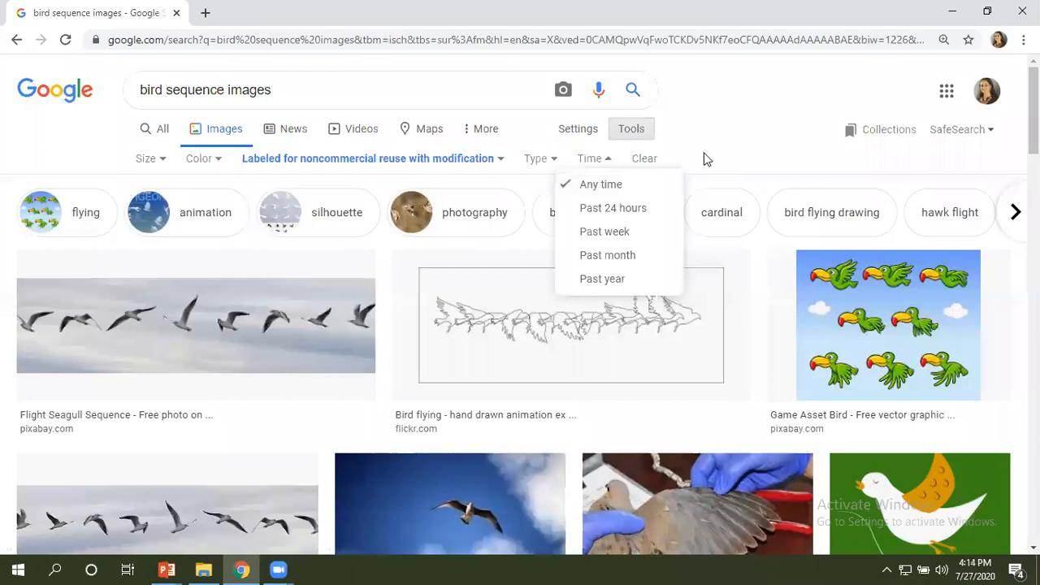
click(601, 162)
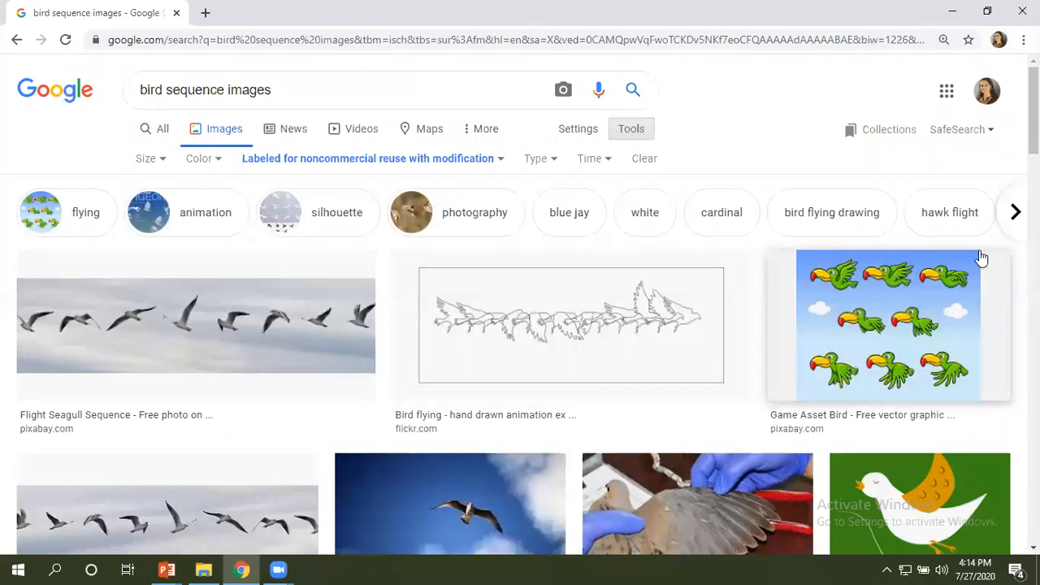
Save the green parrot sequence image from pixabay.com as a JPEG named Birds in the GIF Project folder.
right_click(884, 302)
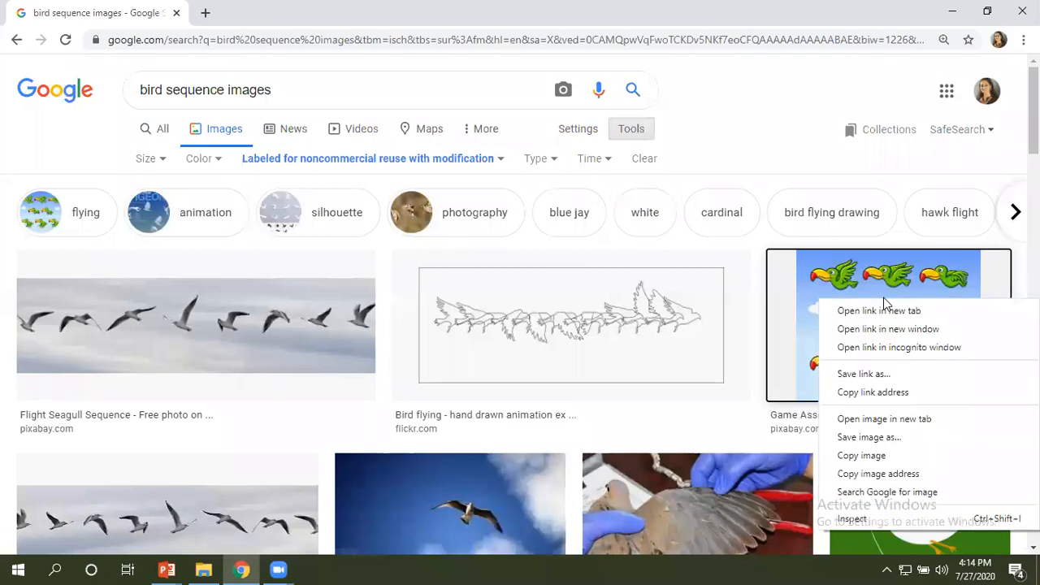
click(872, 438)
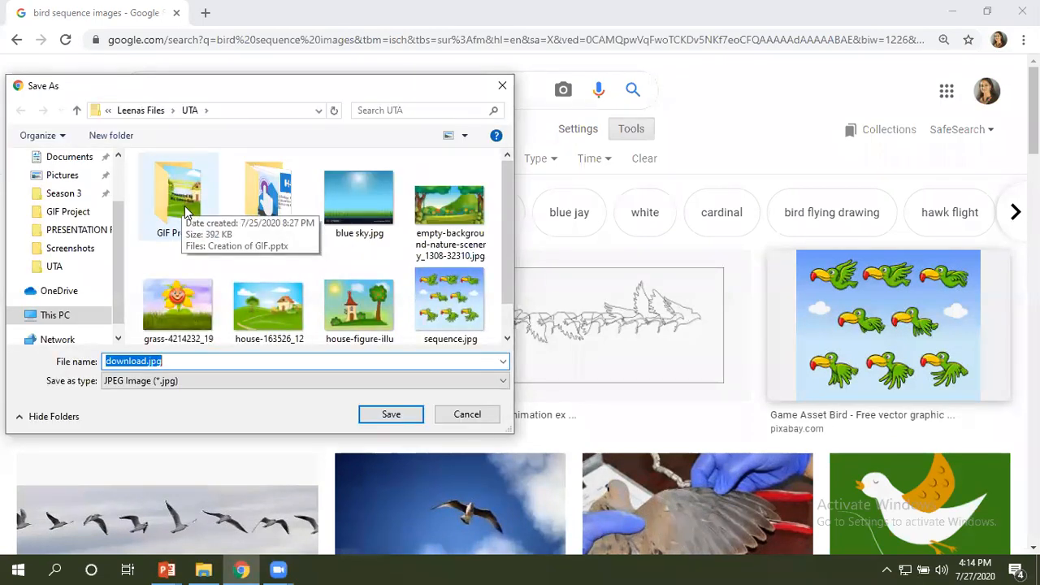
double_click(186, 208)
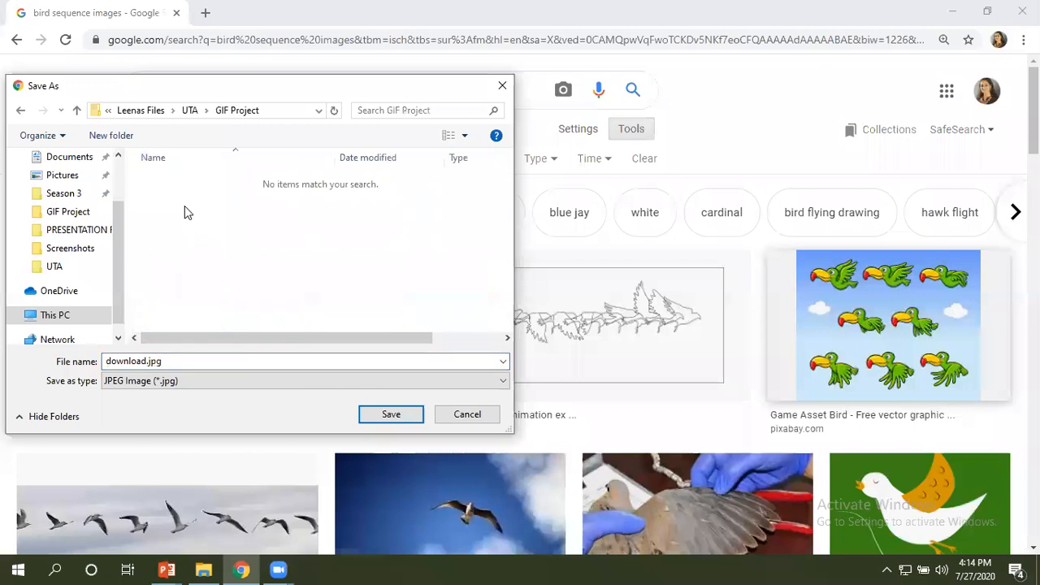
click(138, 362)
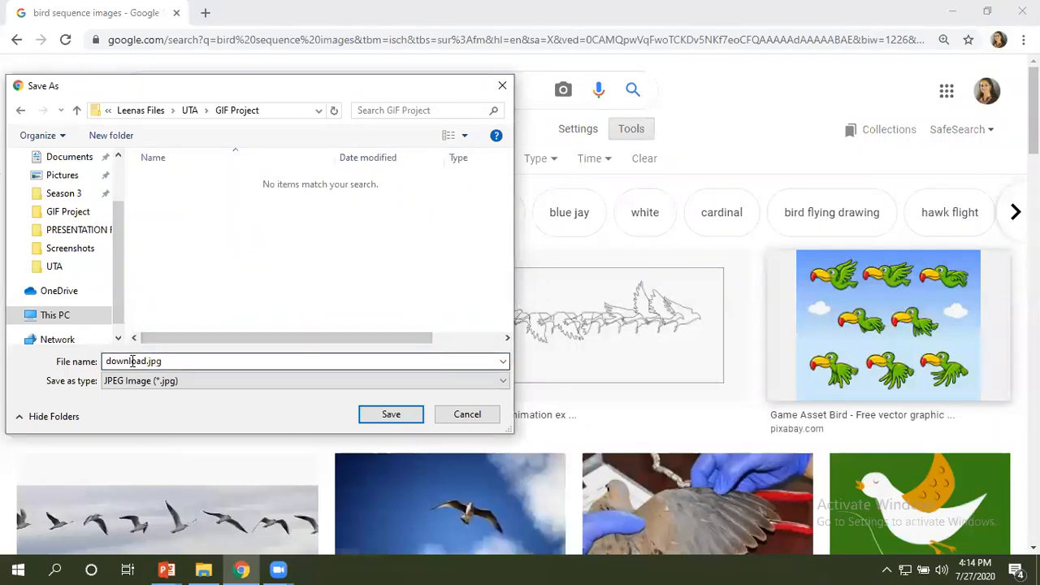
double_click(132, 363)
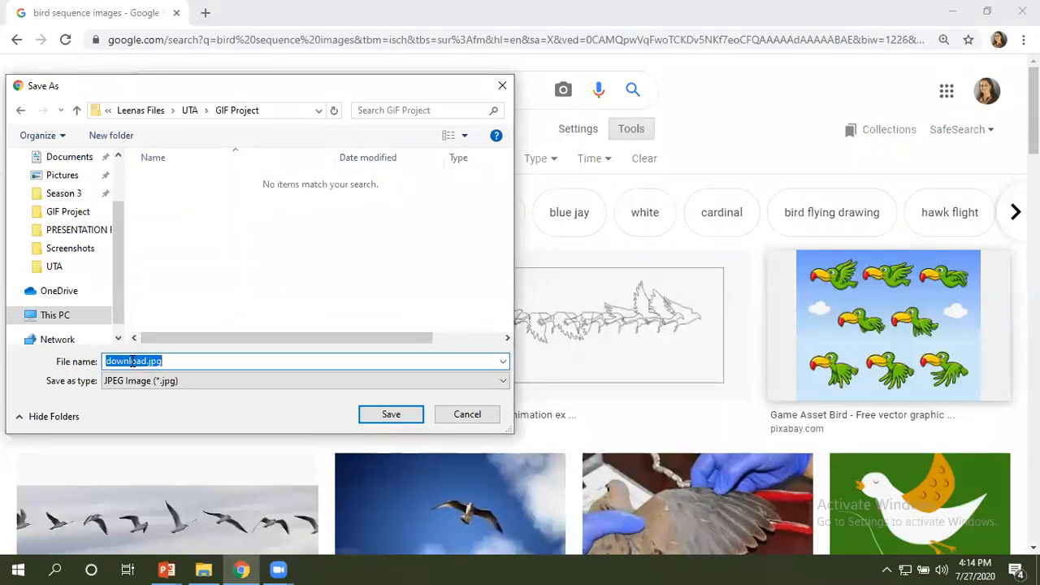
text(Birds)
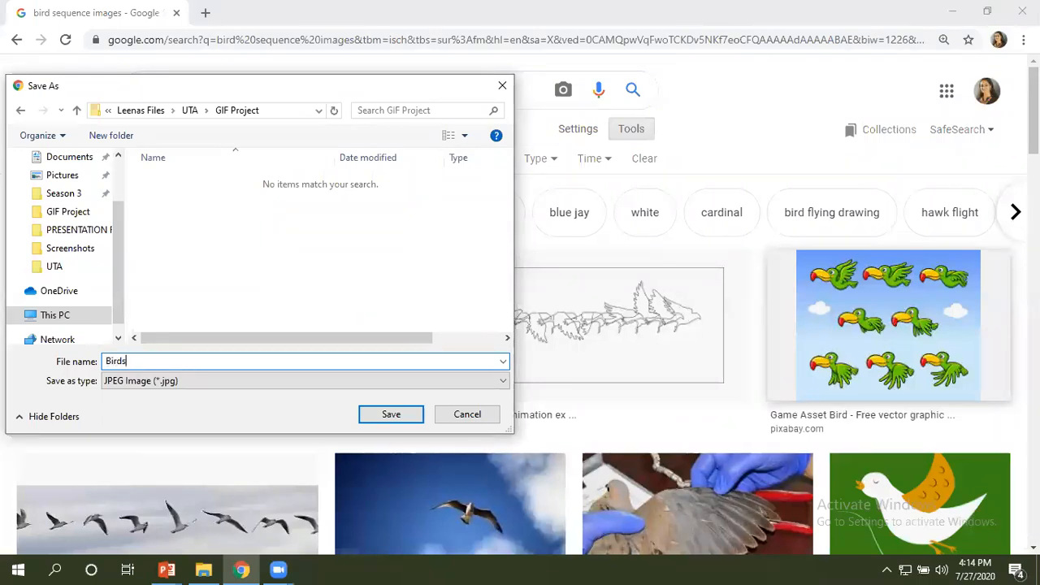
click(391, 416)
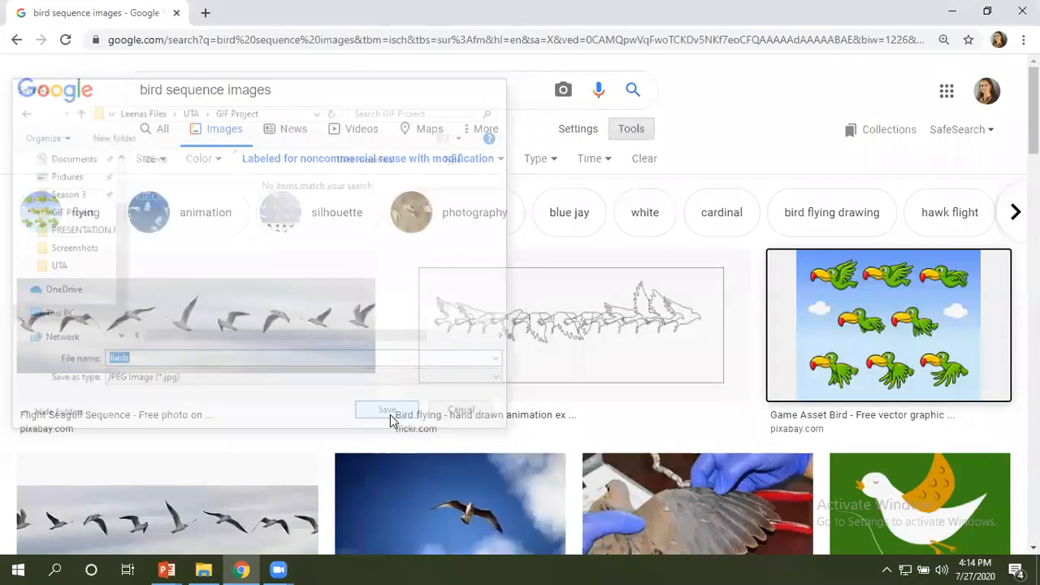
Preview the green parrot sequence image in the results and open its source page on Pixabay.
right_click(848, 285)
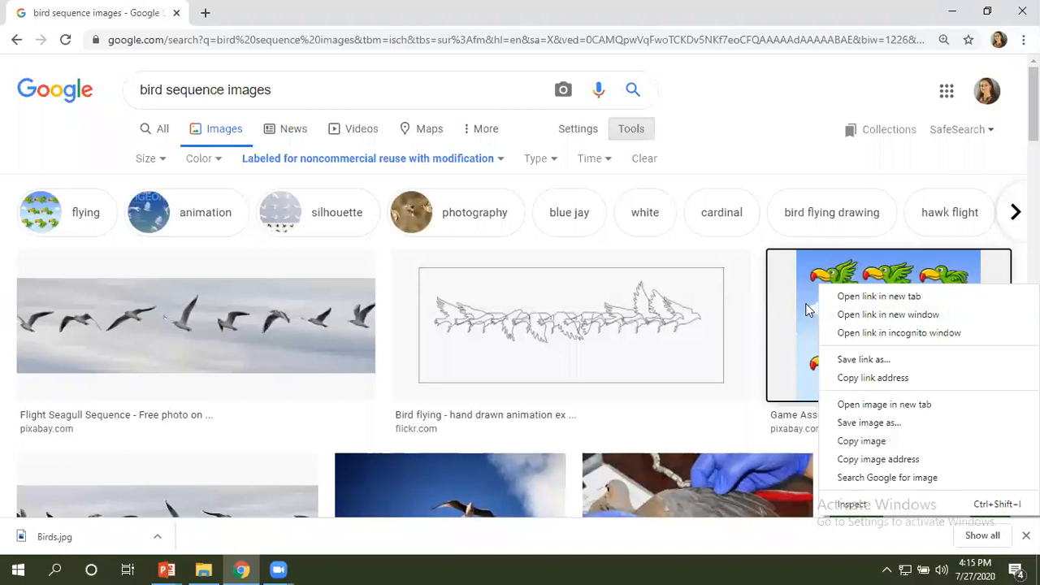
click(803, 344)
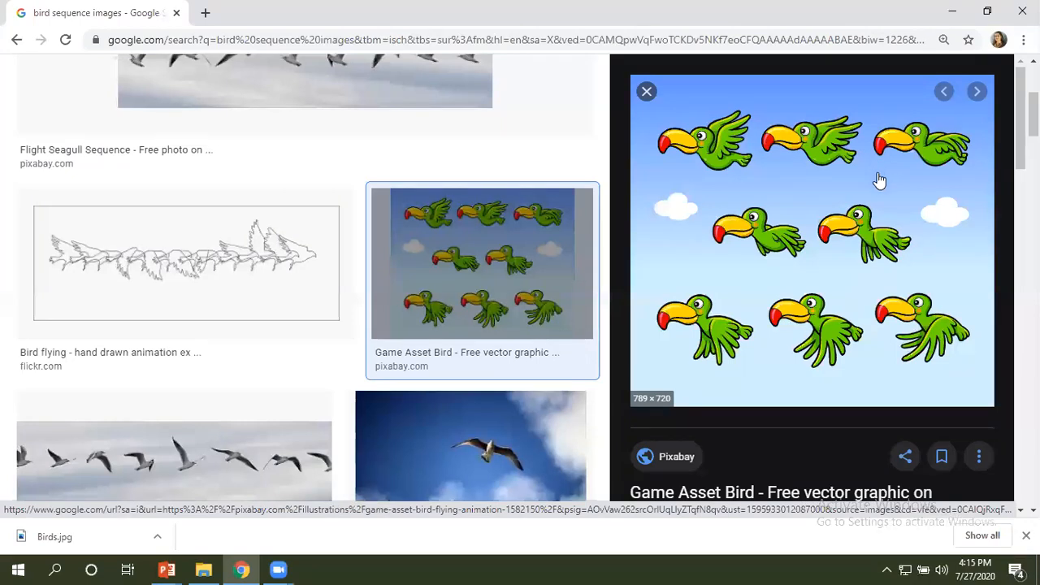
right_click(788, 221)
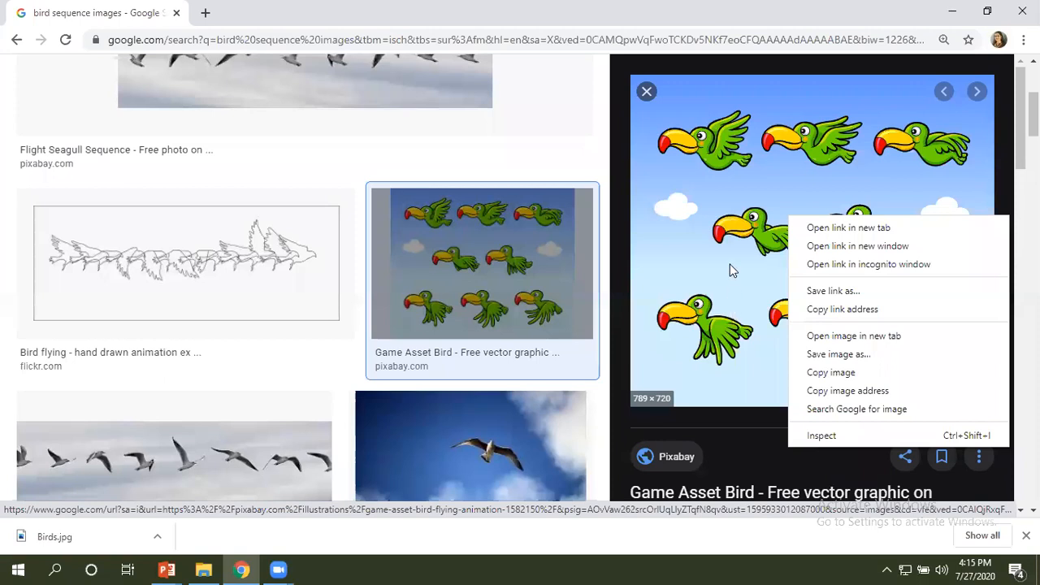
click(652, 458)
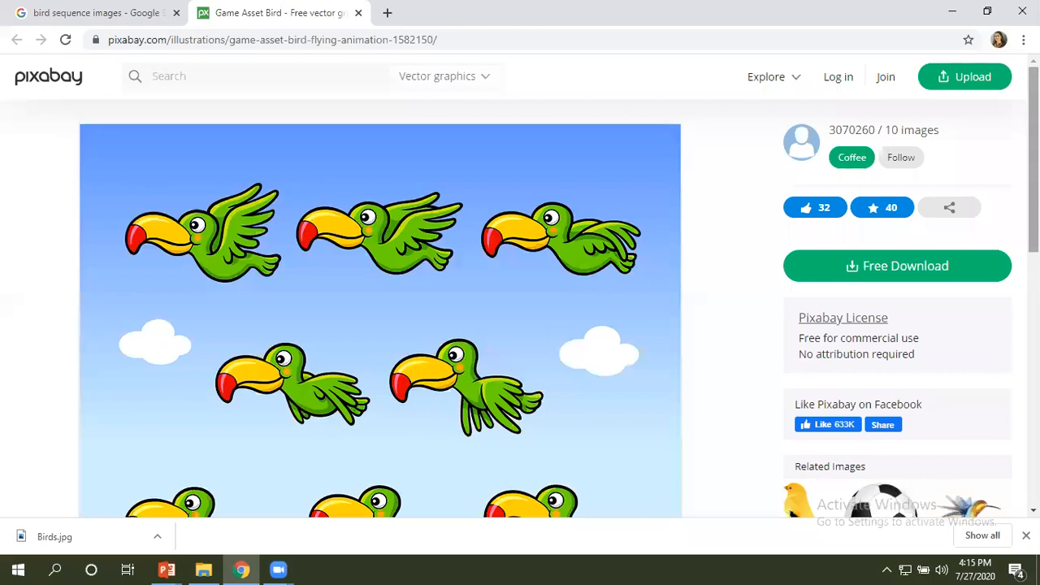
Download the parrot image from Pixabay as the 1280×1167 PNG, completing the "I'm not a robot" check.
scroll(520, 284, down, 1)
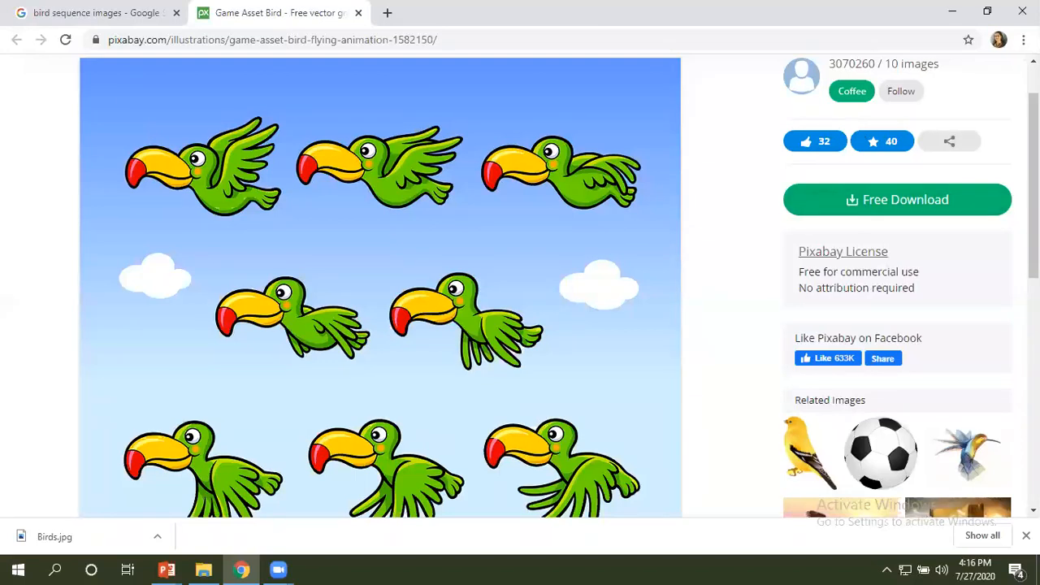
click(938, 208)
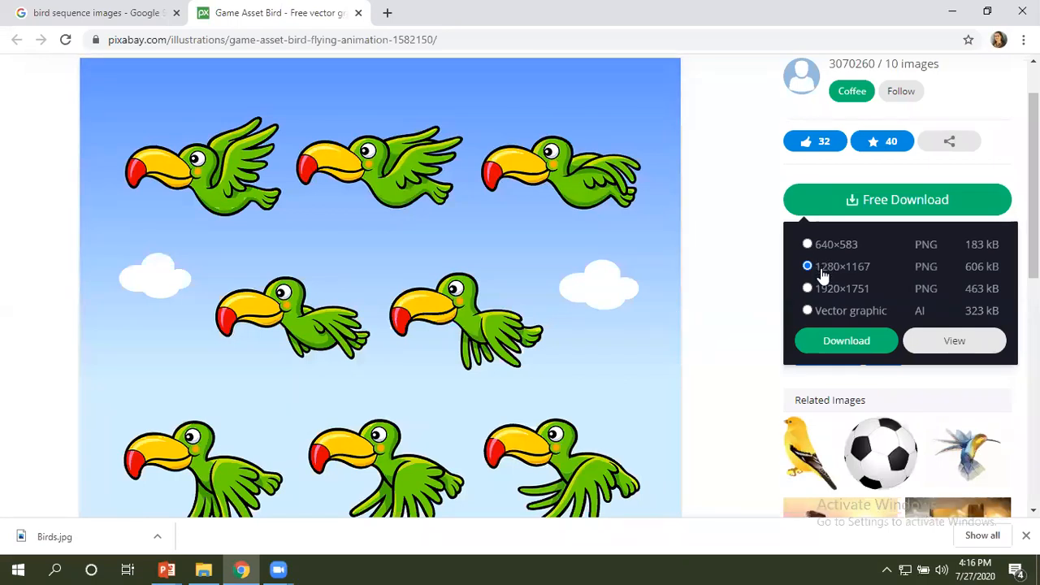
click(835, 342)
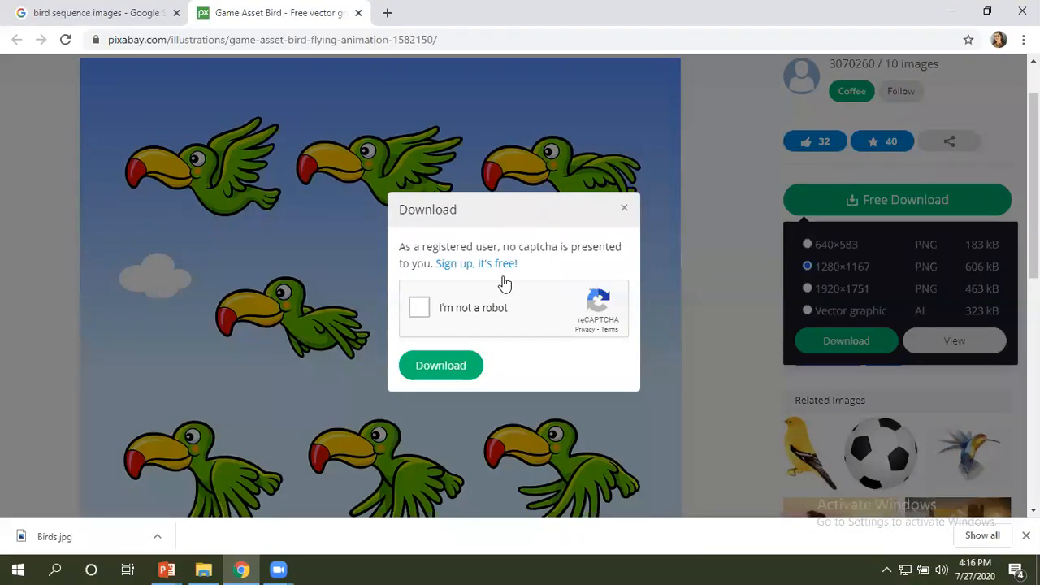
click(423, 307)
click(451, 367)
click(446, 366)
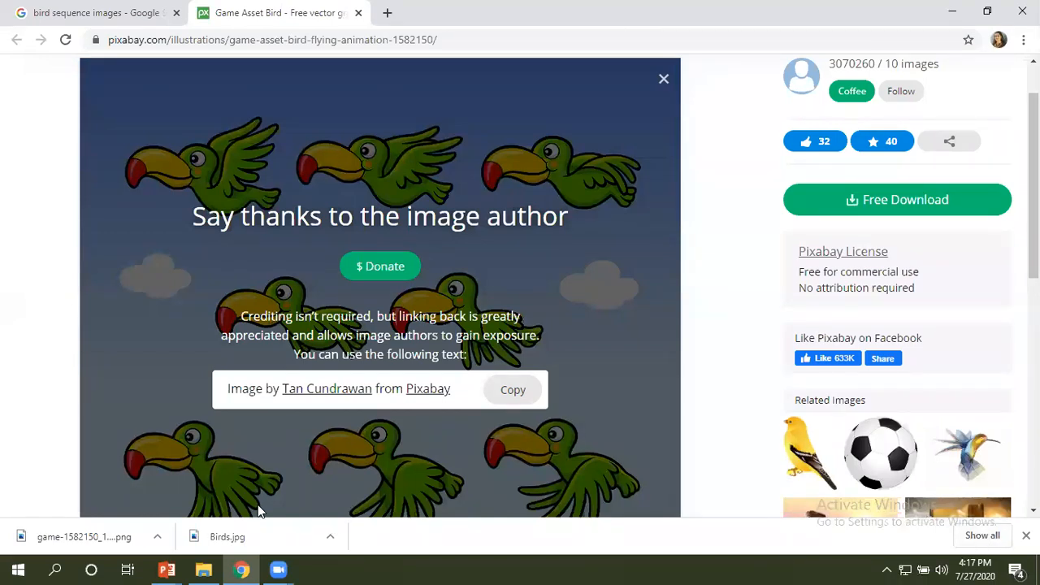
Locate the downloaded game-1582150_1280.png in its folder and move it from Downloads to the GIF Project folder.
right_click(101, 540)
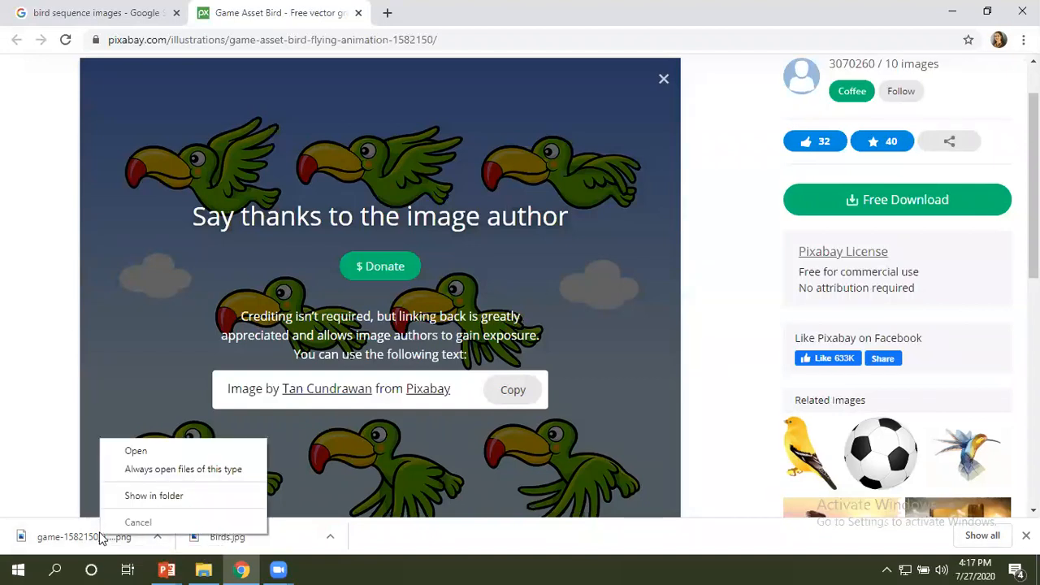
click(140, 496)
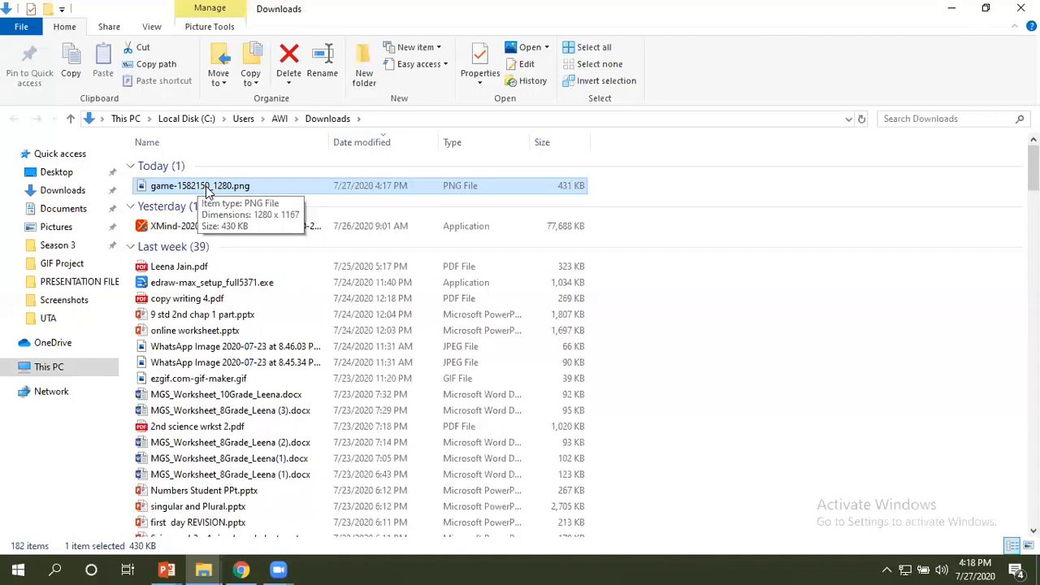
right_click(207, 192)
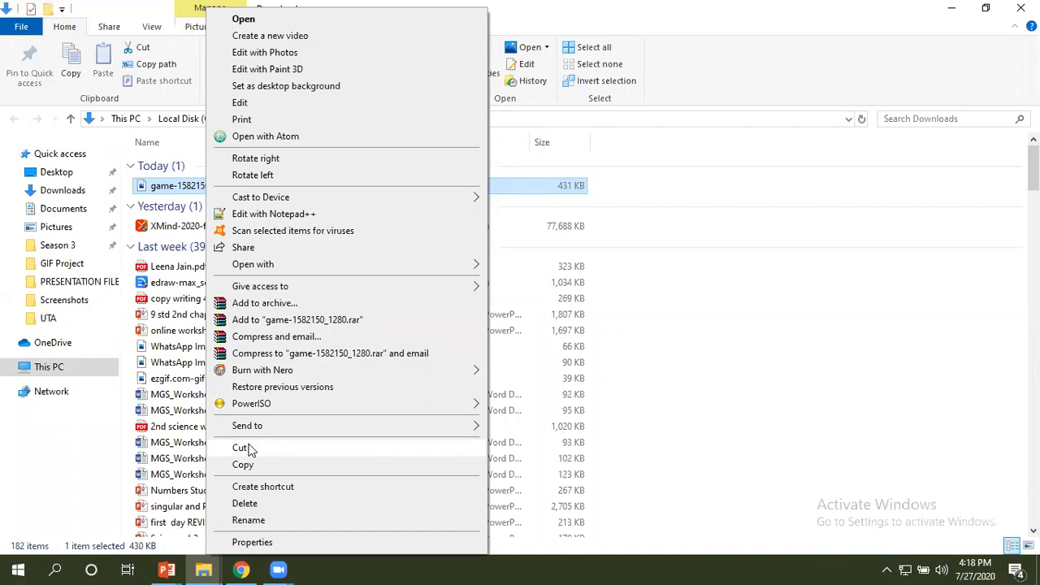
click(242, 447)
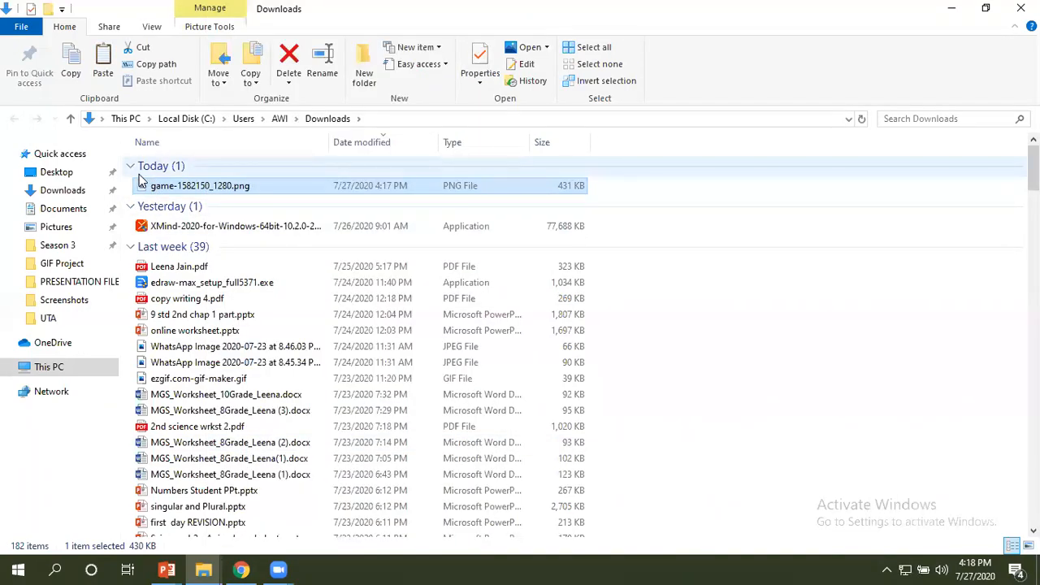
click(203, 568)
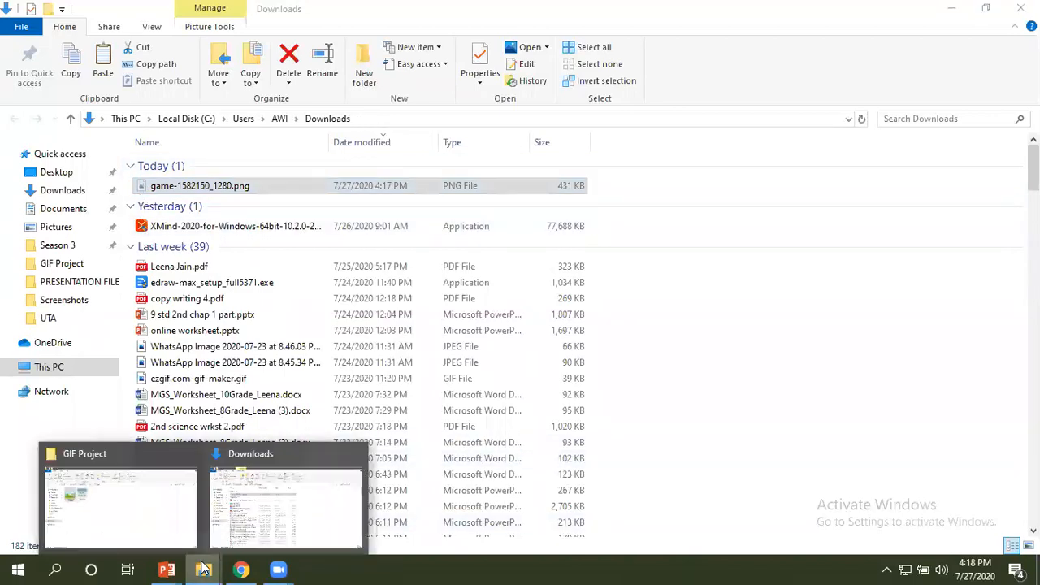
click(141, 504)
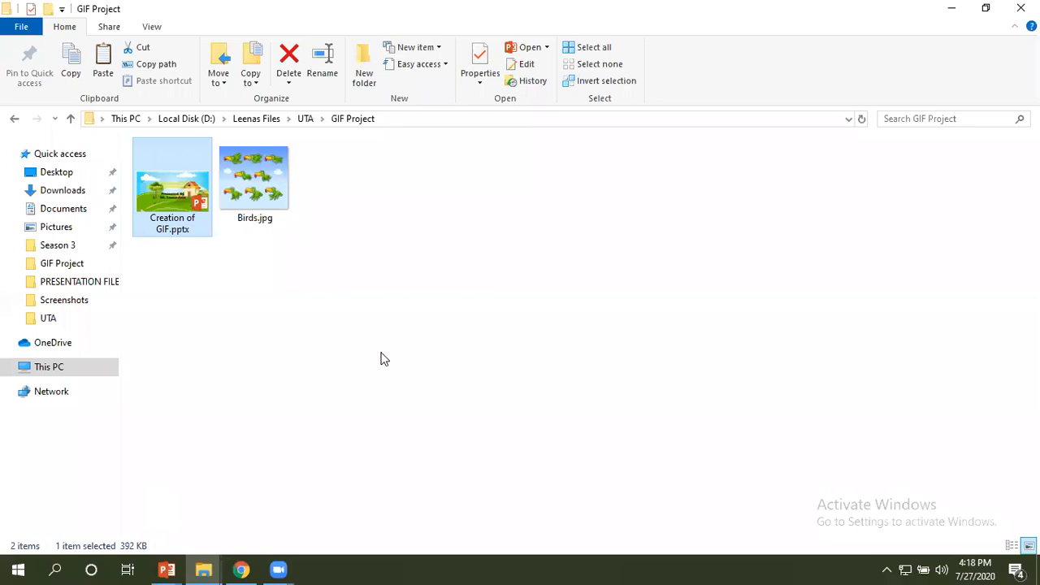
right_click(383, 356)
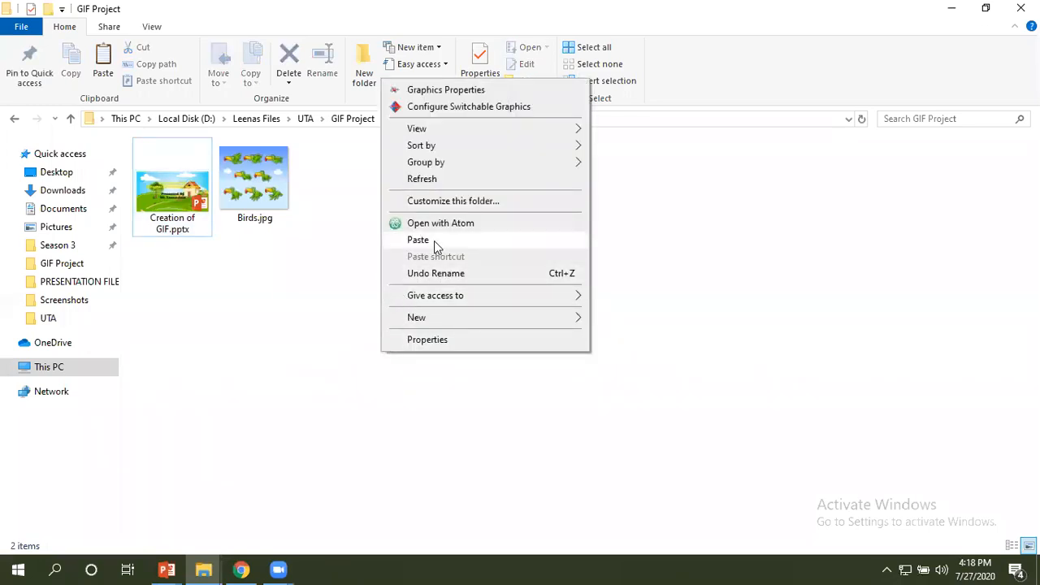
click(429, 237)
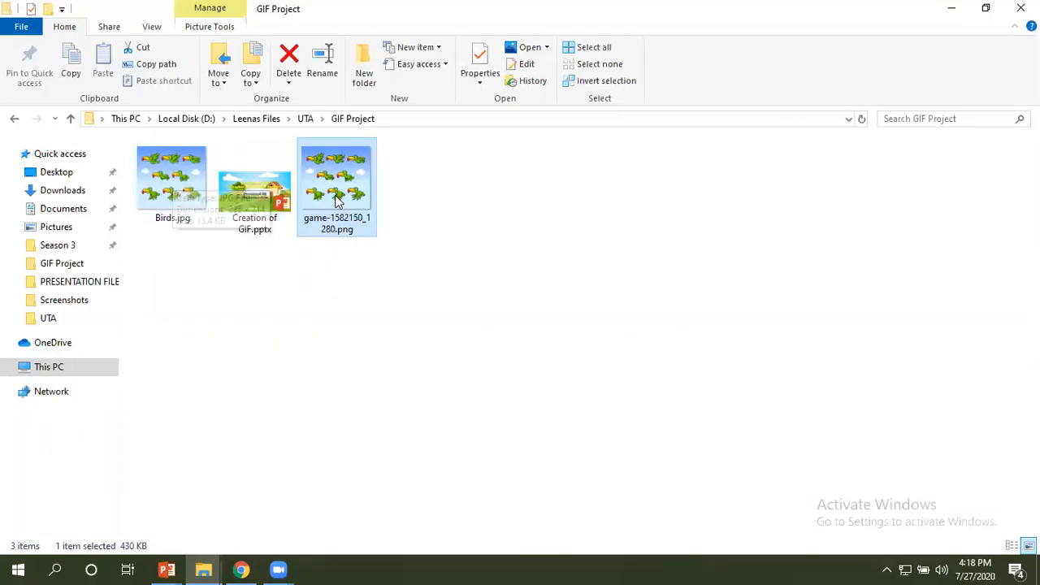
Open Birds.jpg from the GIF Project folder in Photos to examine its display size and quality.
click(166, 191)
right_click(166, 191)
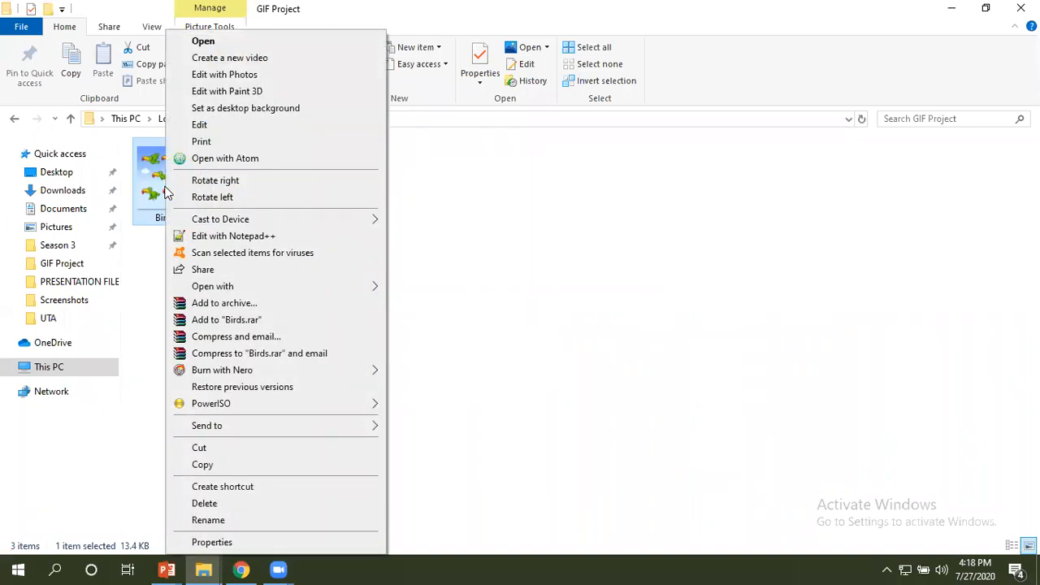
click(221, 38)
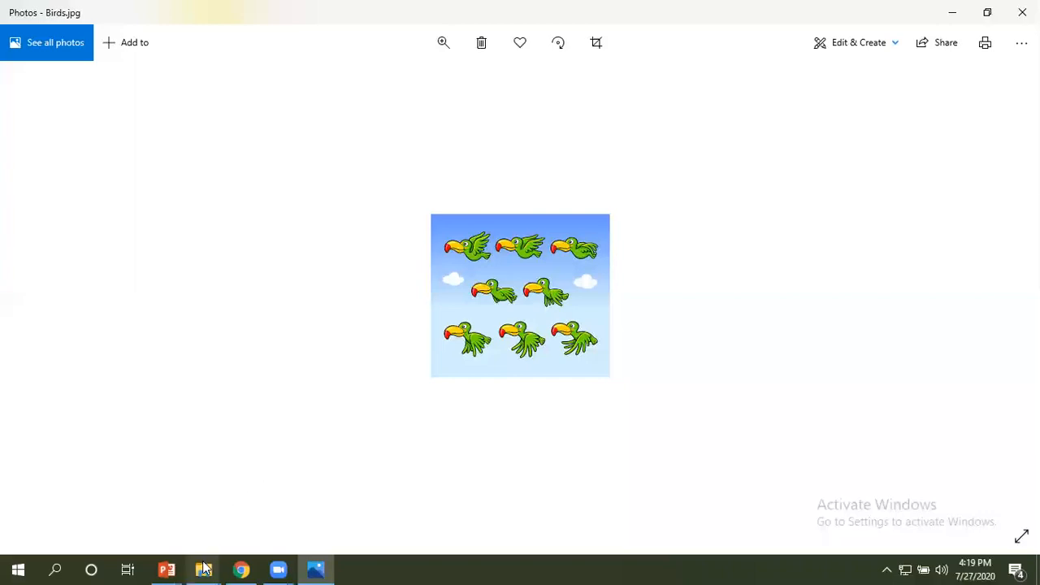
Return to the GIF Project folder in File Explorer and rename the downloaded PNG image as Bird Sequence.
mouse_move(204, 569)
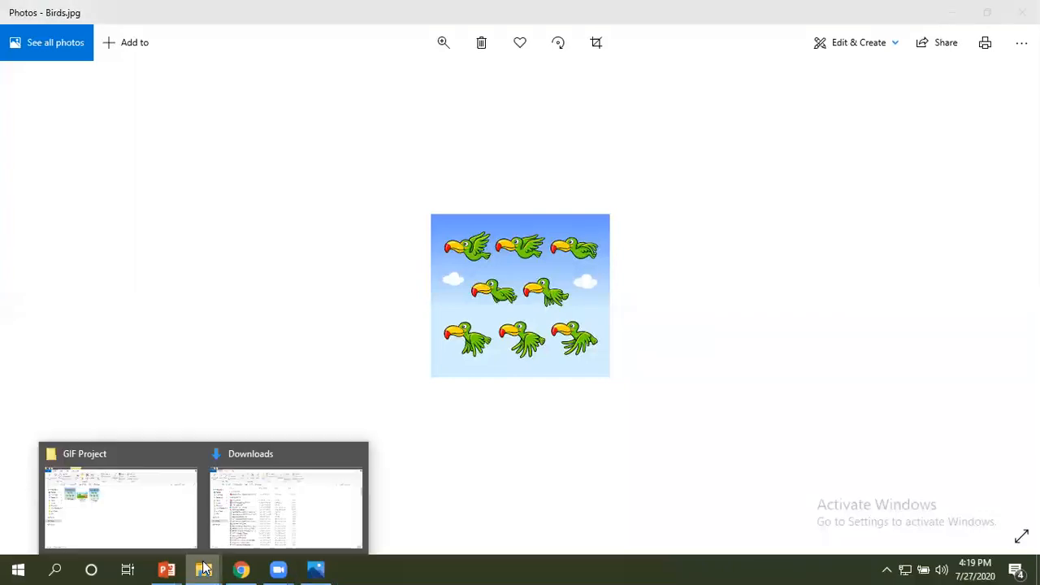
click(134, 530)
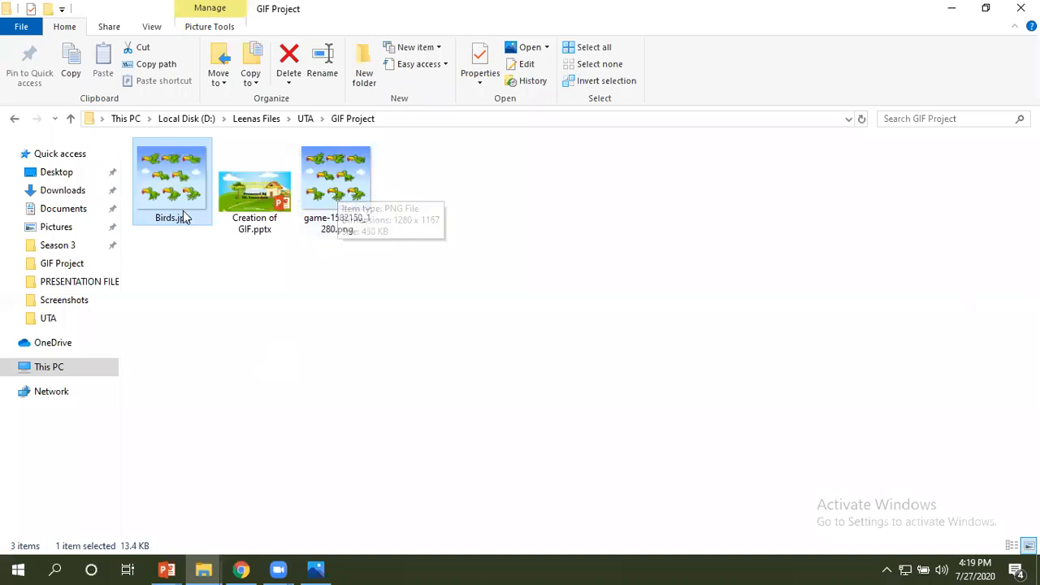
right_click(342, 231)
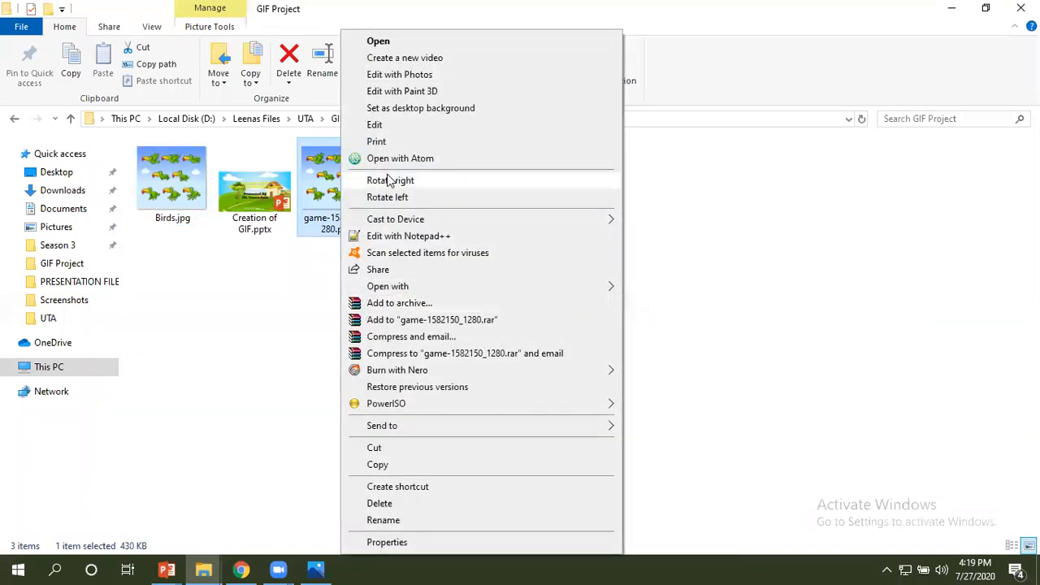
click(383, 520)
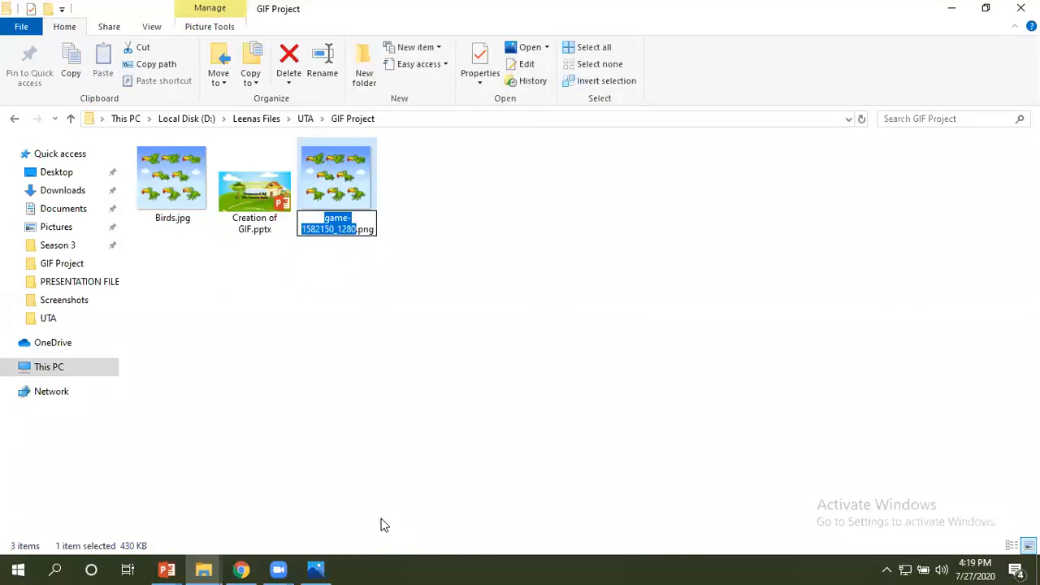
text(Bird )
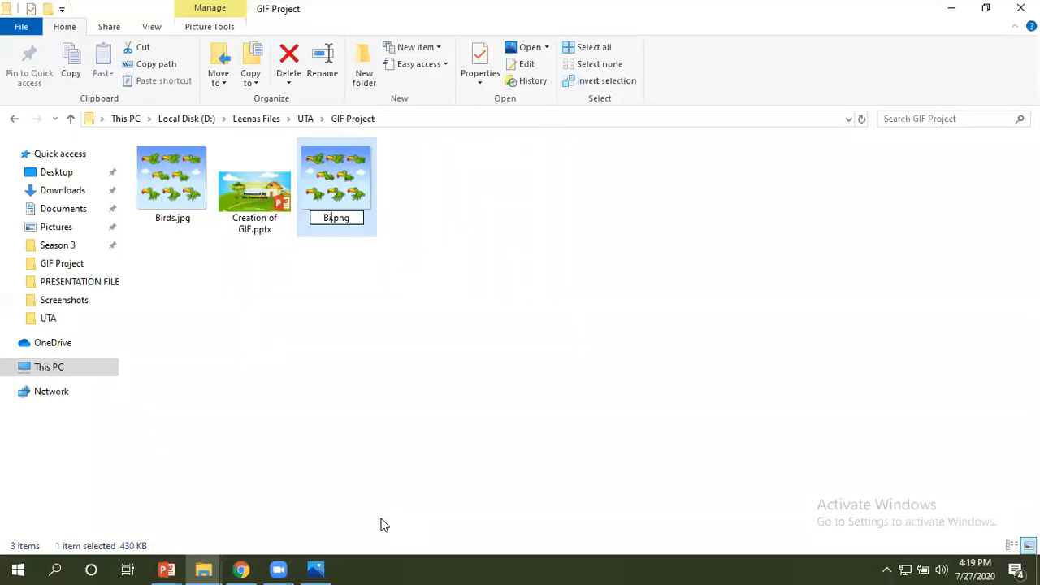
text(Seque)
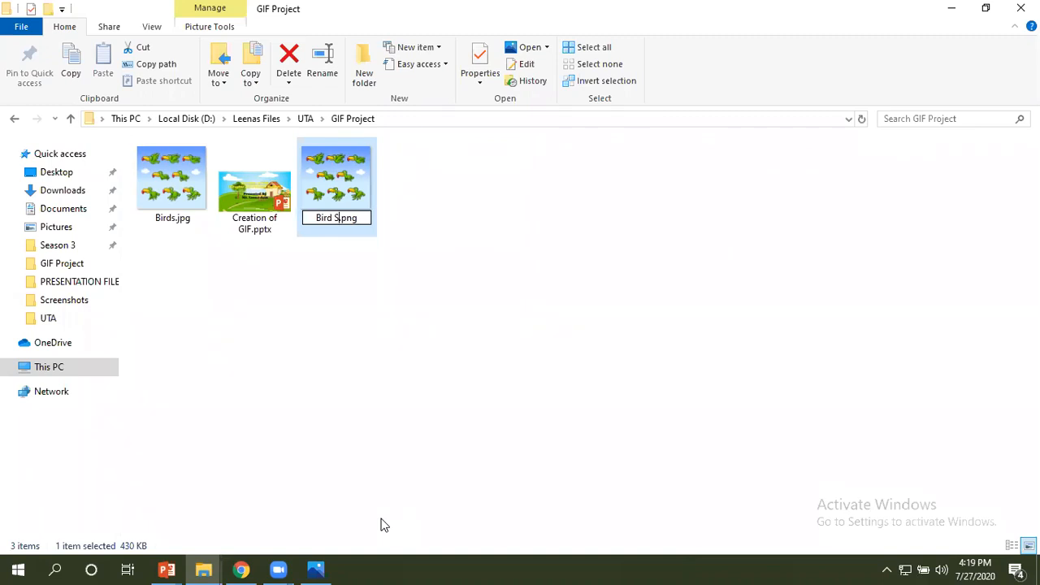
text(nce)
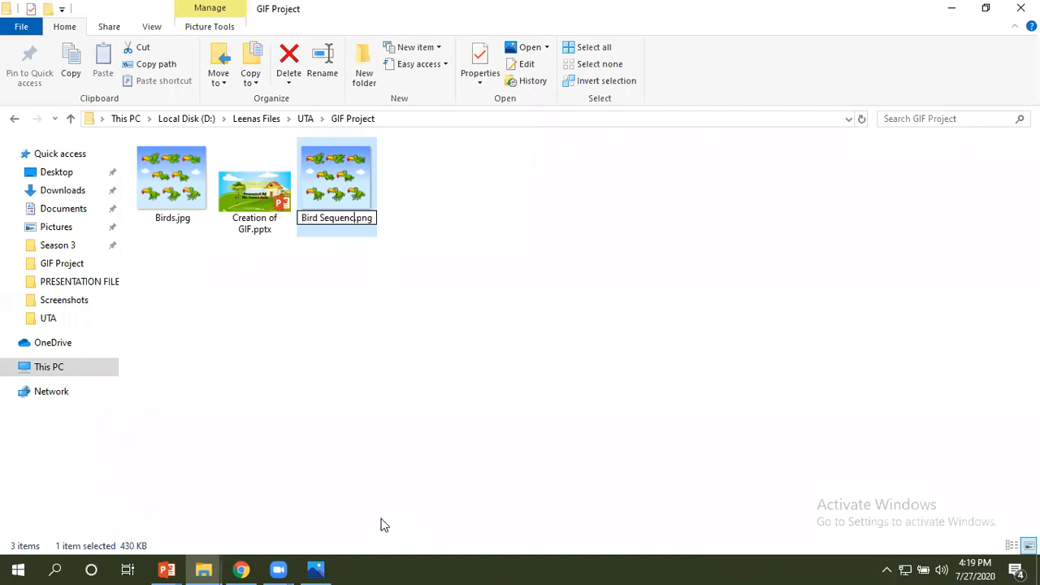
key(Return)
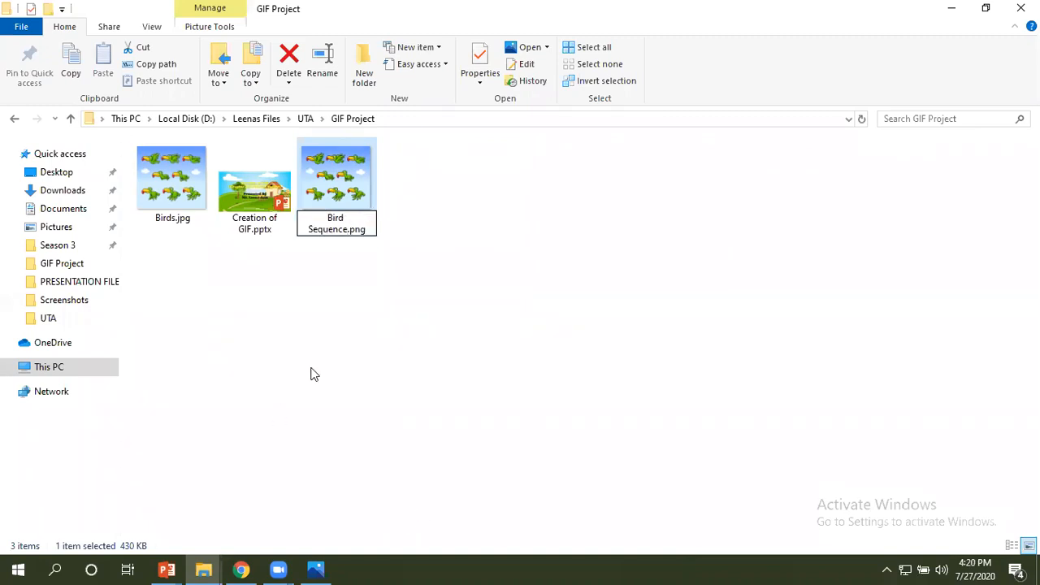
click(298, 303)
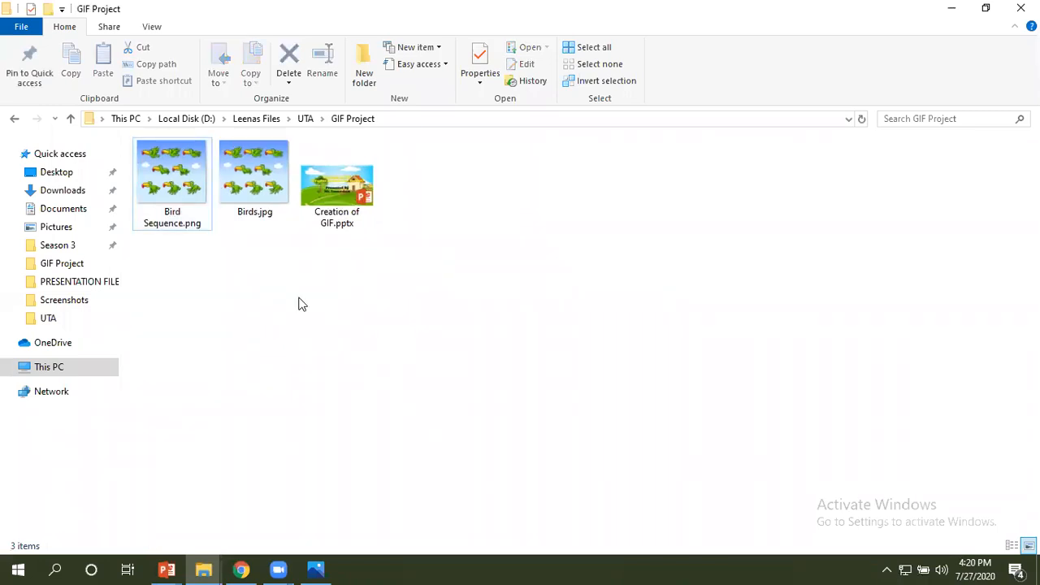
Open Bird Sequence.png in Photos and compare its display size with Birds.jpg by switching between the two images.
right_click(193, 175)
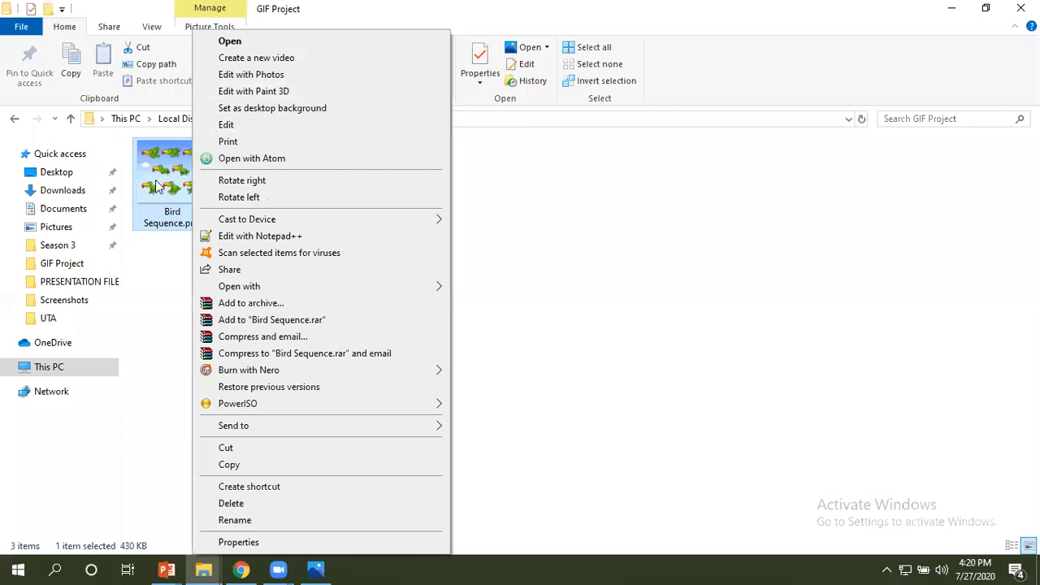
click(156, 288)
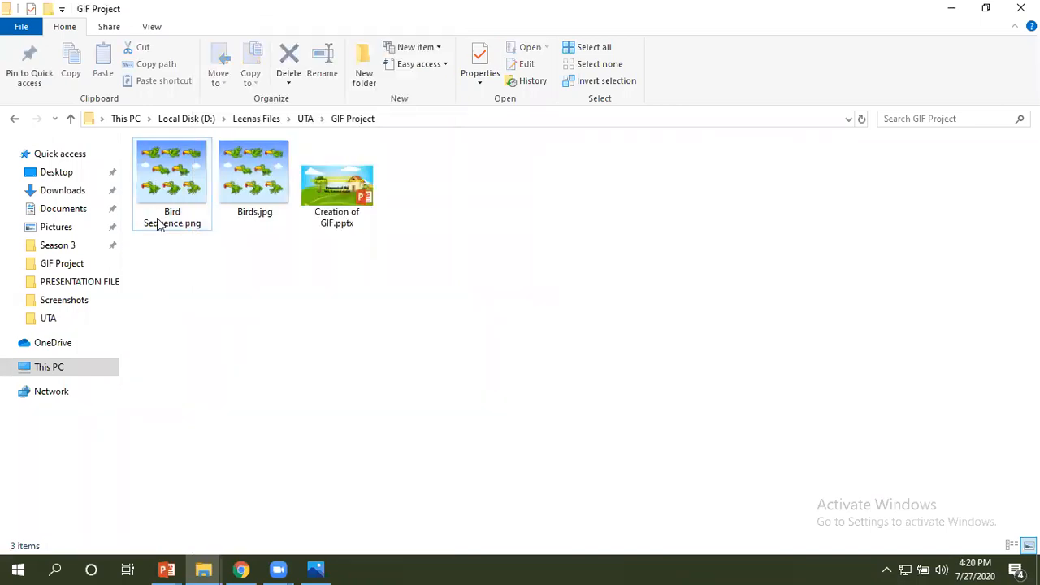
click(166, 189)
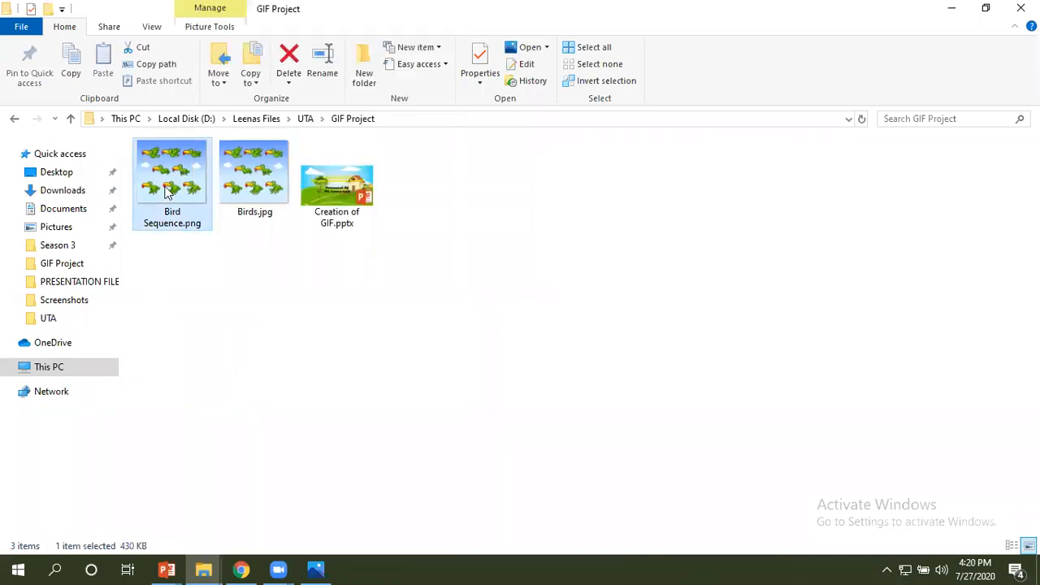
double_click(167, 189)
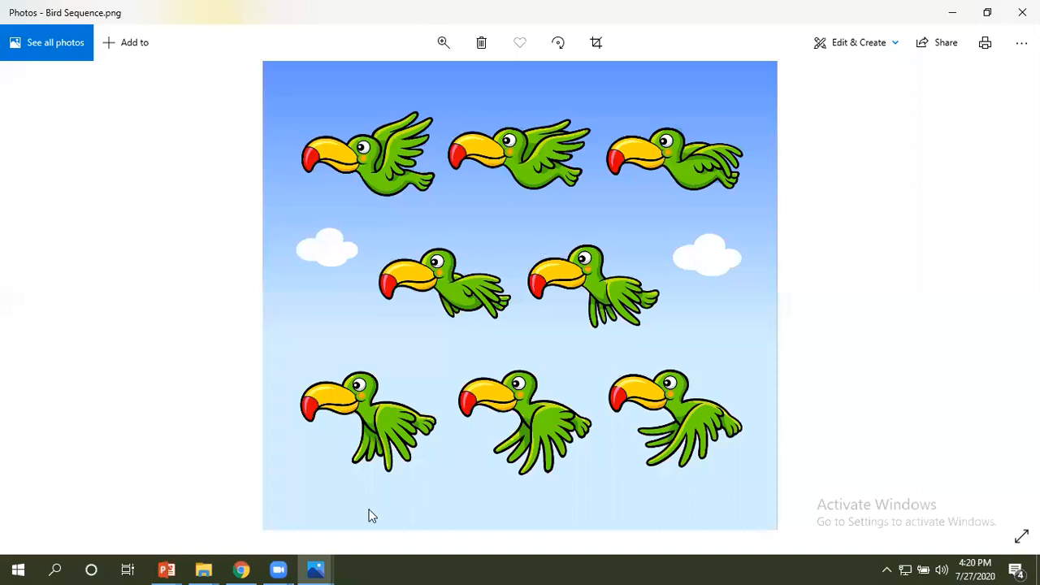
click(329, 569)
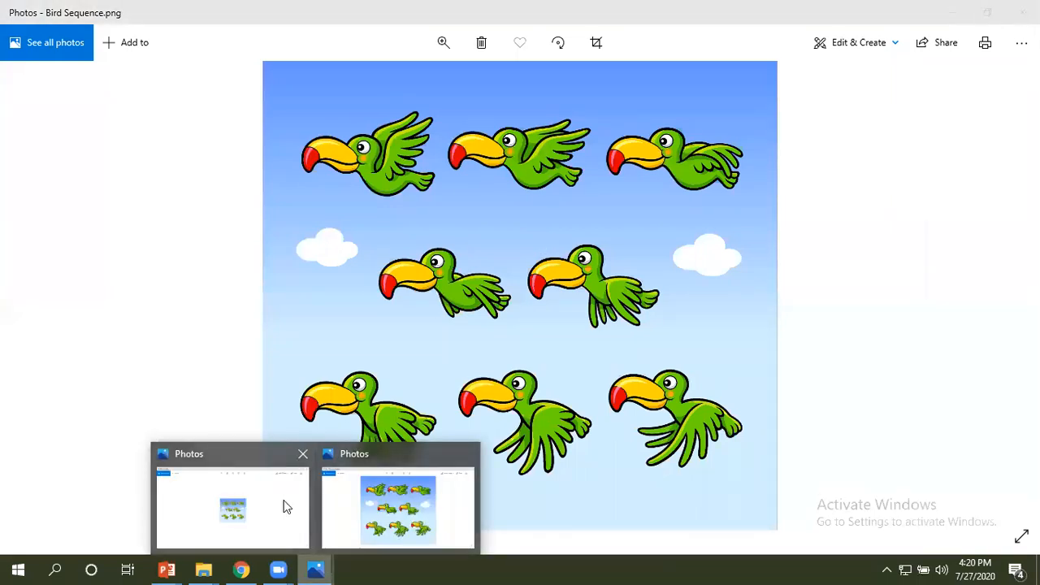
click(285, 503)
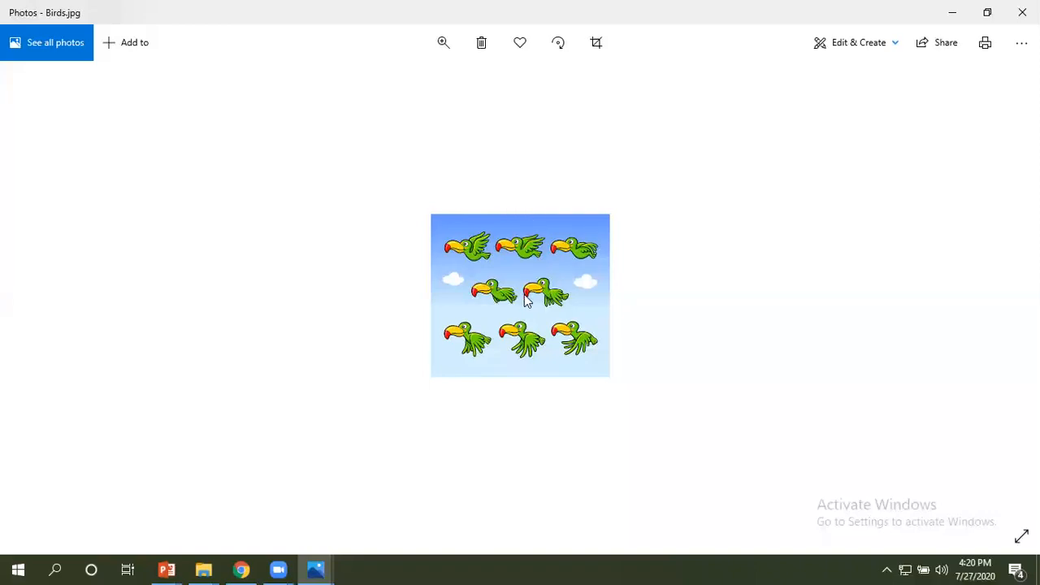
key(Right)
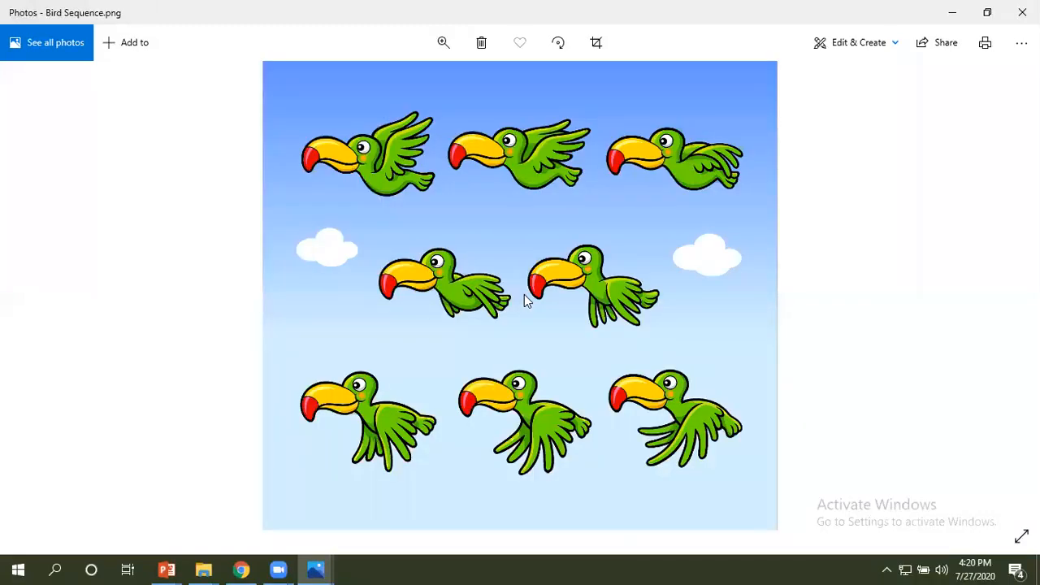
key(alt+Tab)
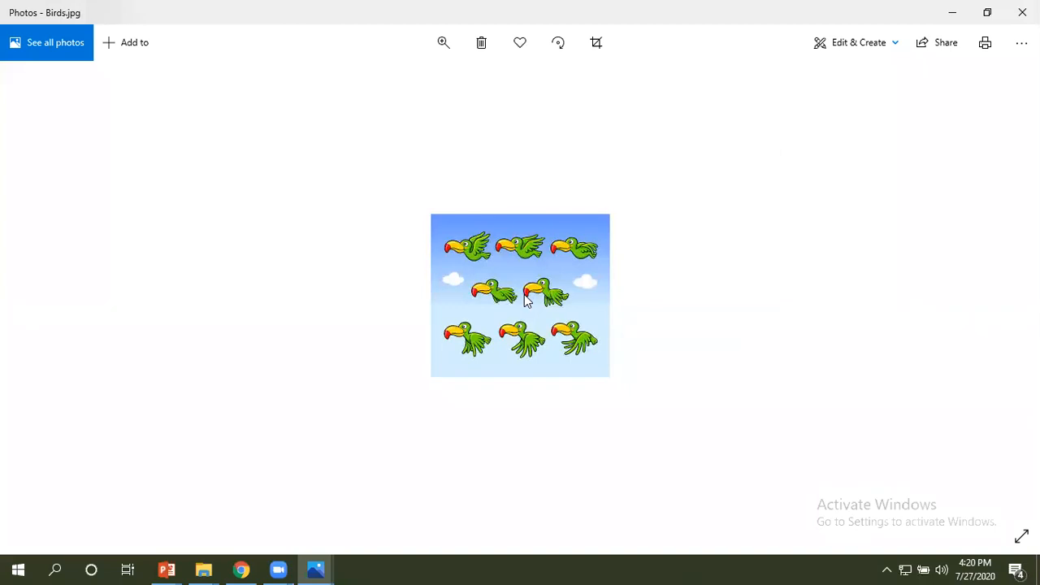
Compare Birds.jpg and Bird Sequence.png in Photos once more, and close the Birds.jpg window.
key(alt+Tab)
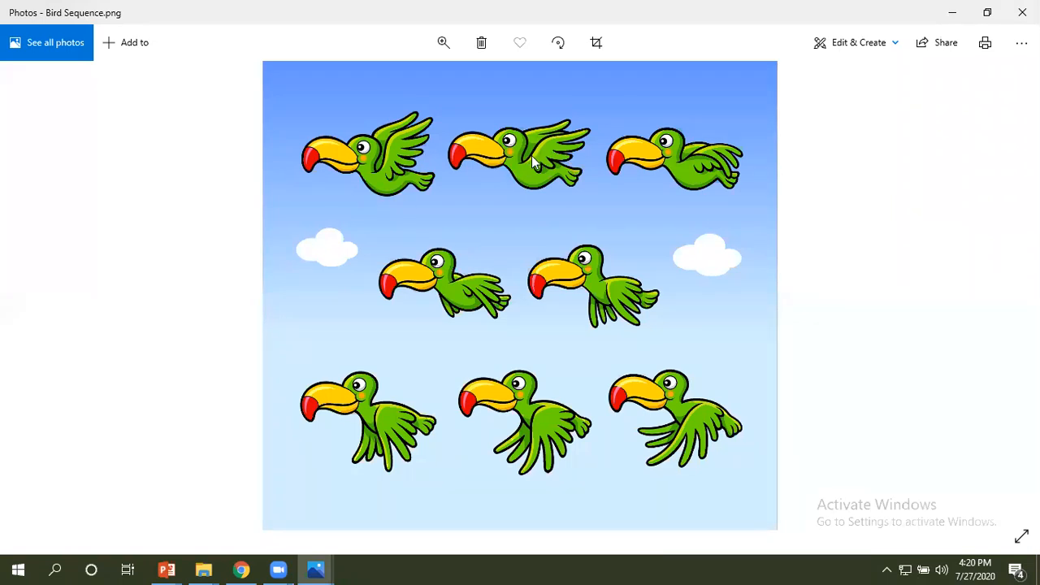
key(alt+Tab)
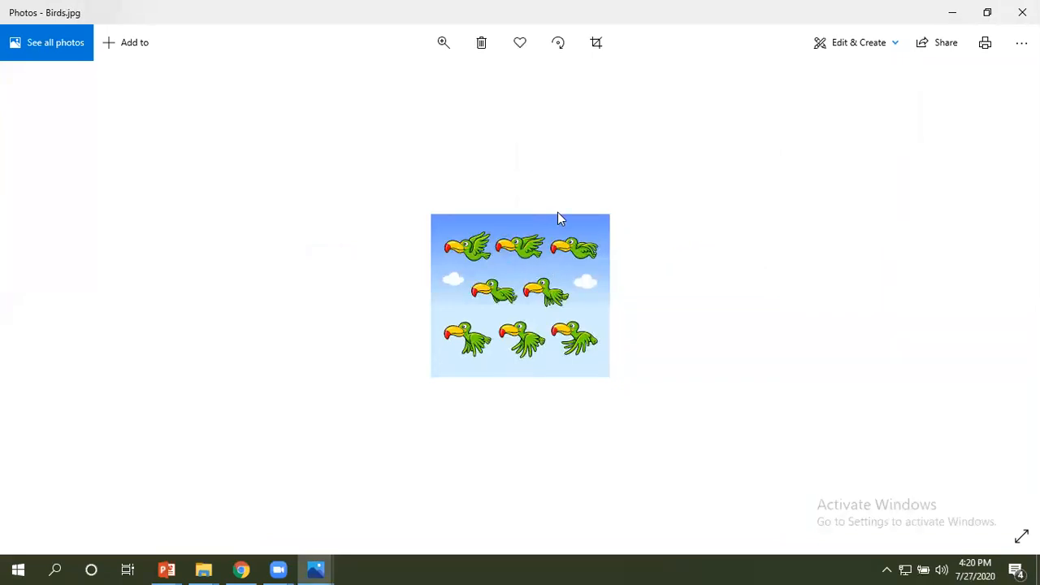
click(1022, 12)
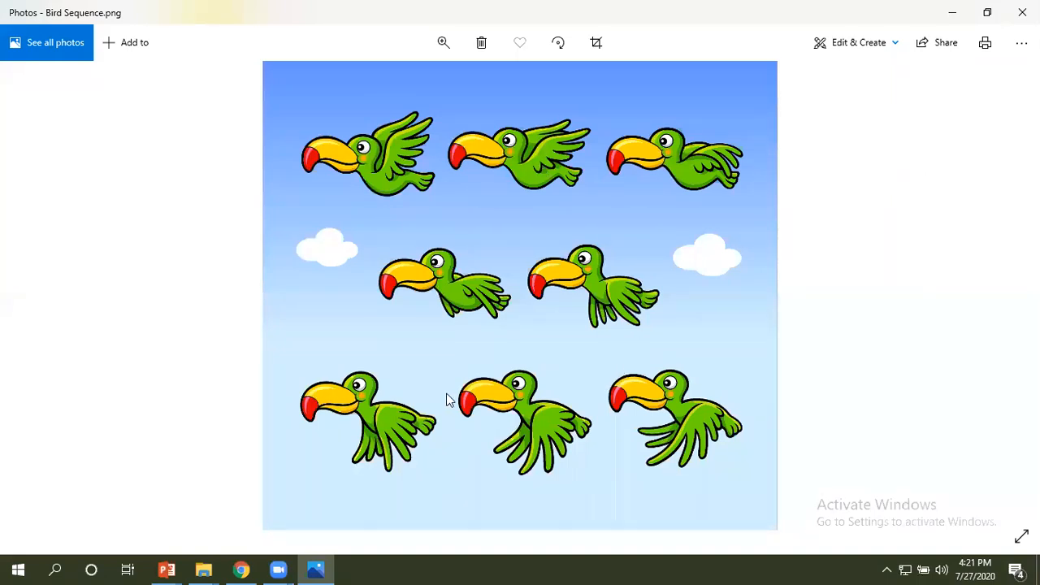
Switch to Chrome and close both the Game Asset Bird page and the bird sequence image search.
click(241, 569)
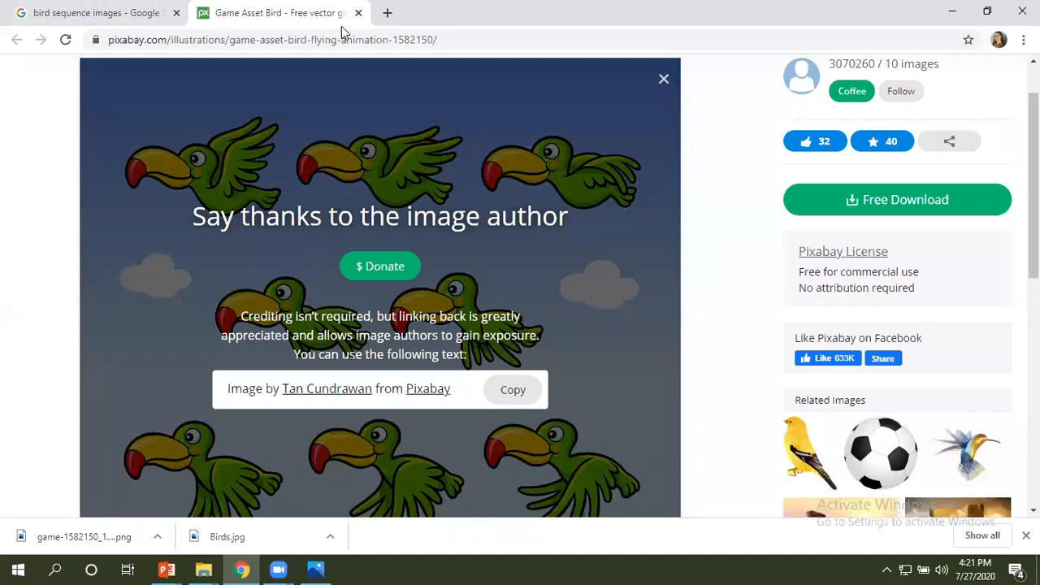
click(986, 11)
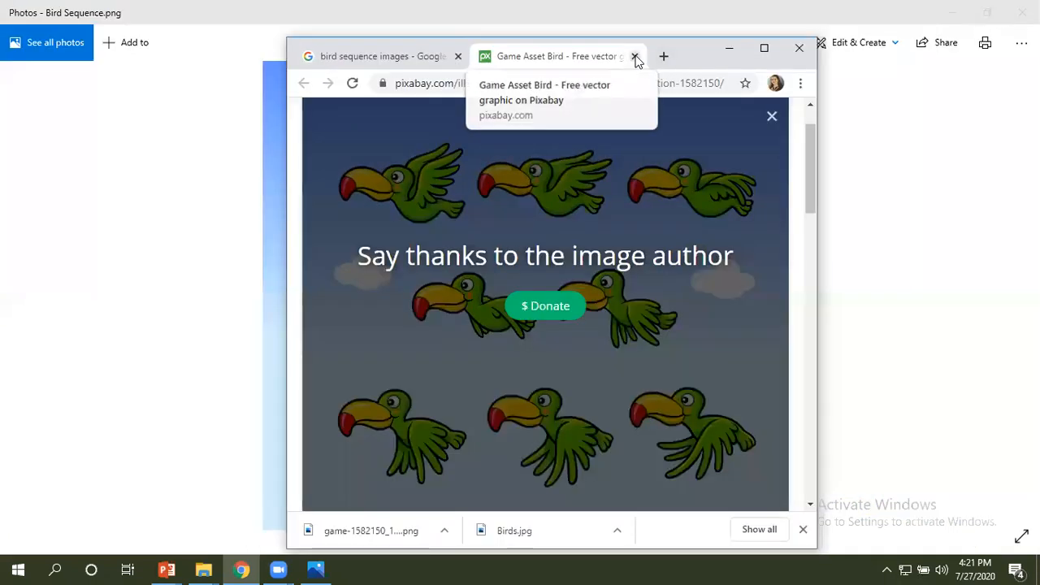
click(635, 57)
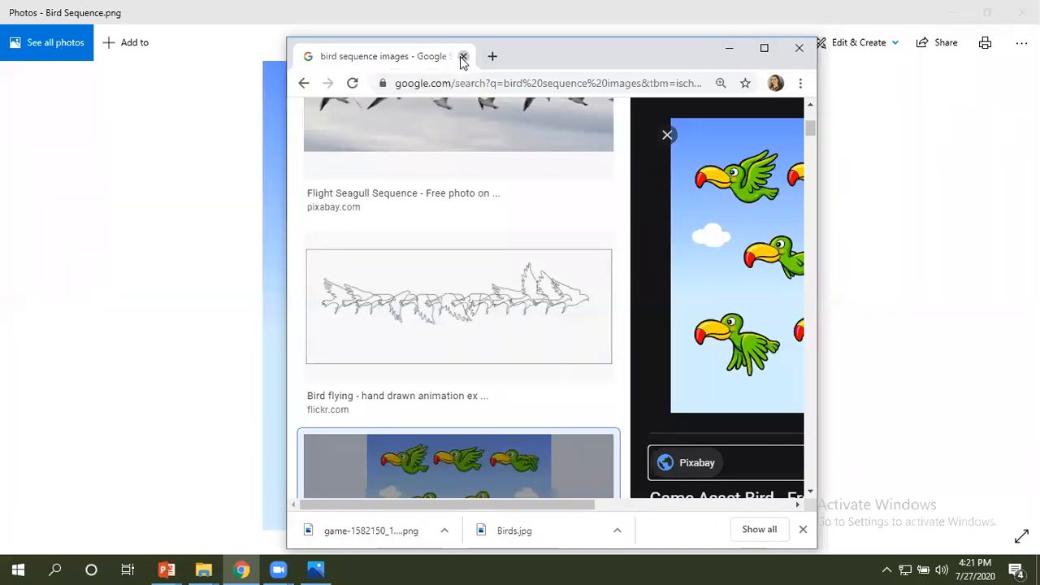
click(461, 57)
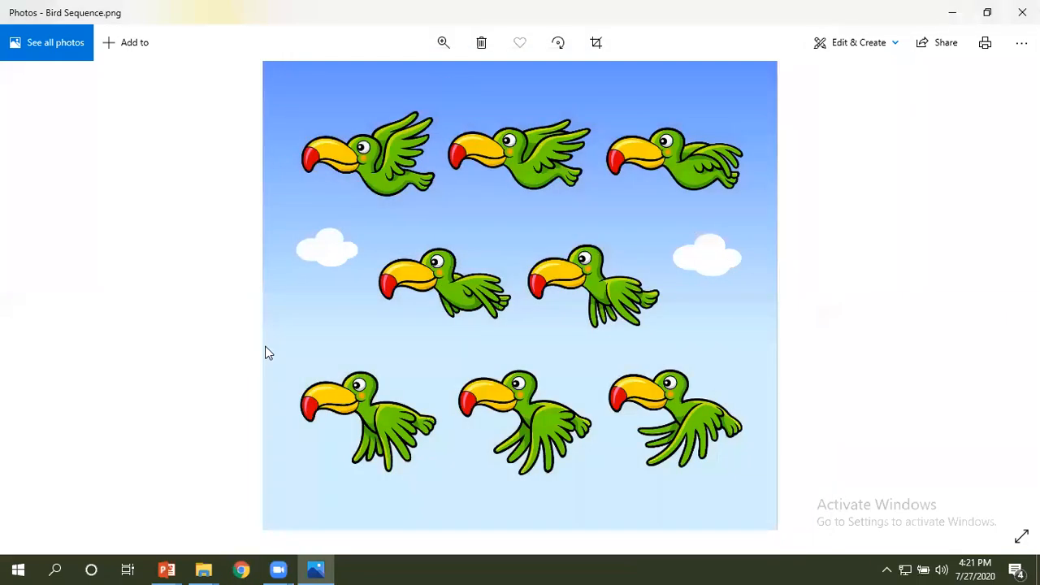
Open a new maximized Chrome window and go to google.com.
click(242, 569)
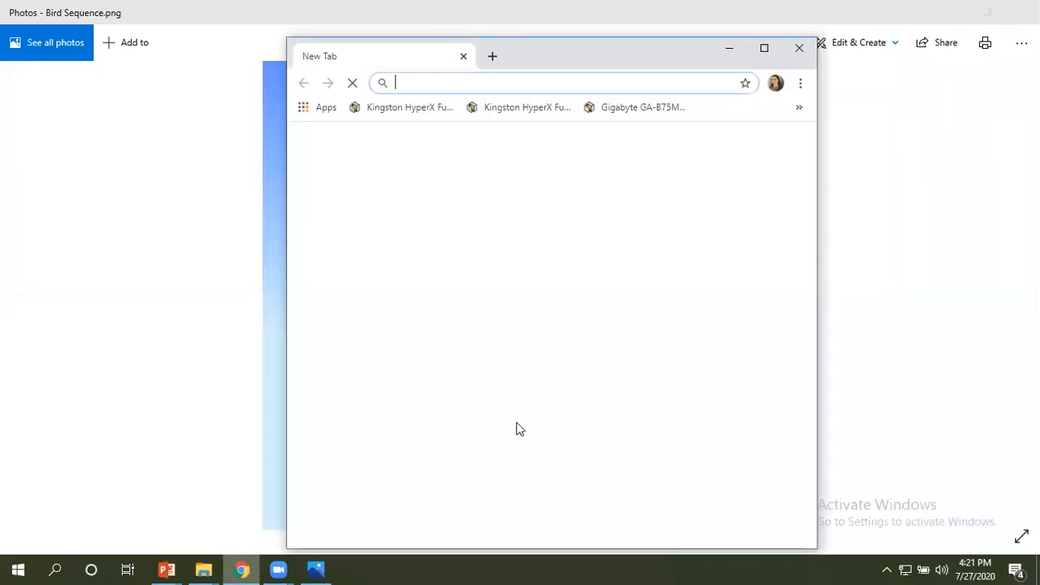
click(763, 47)
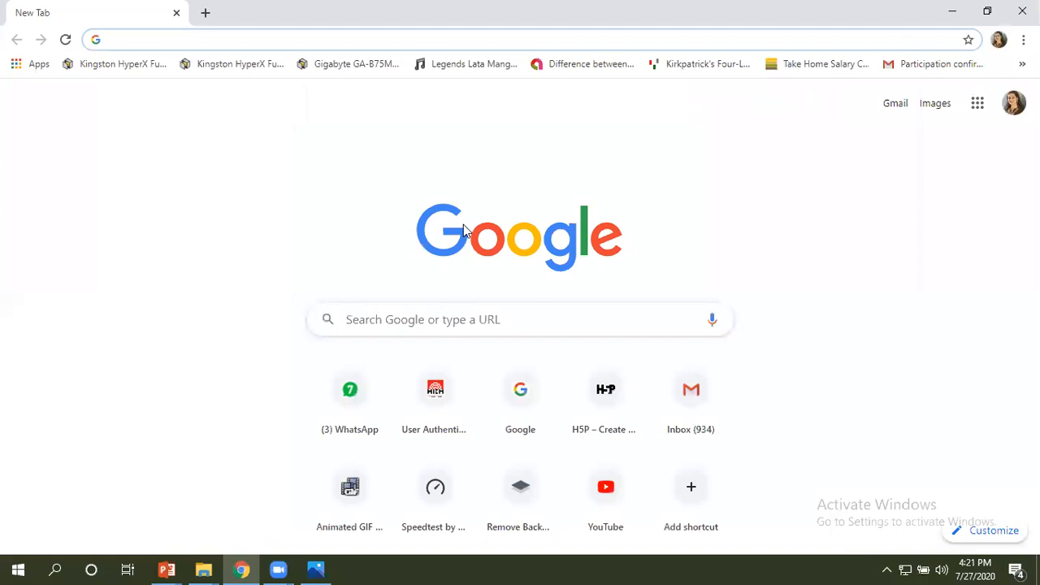
click(234, 39)
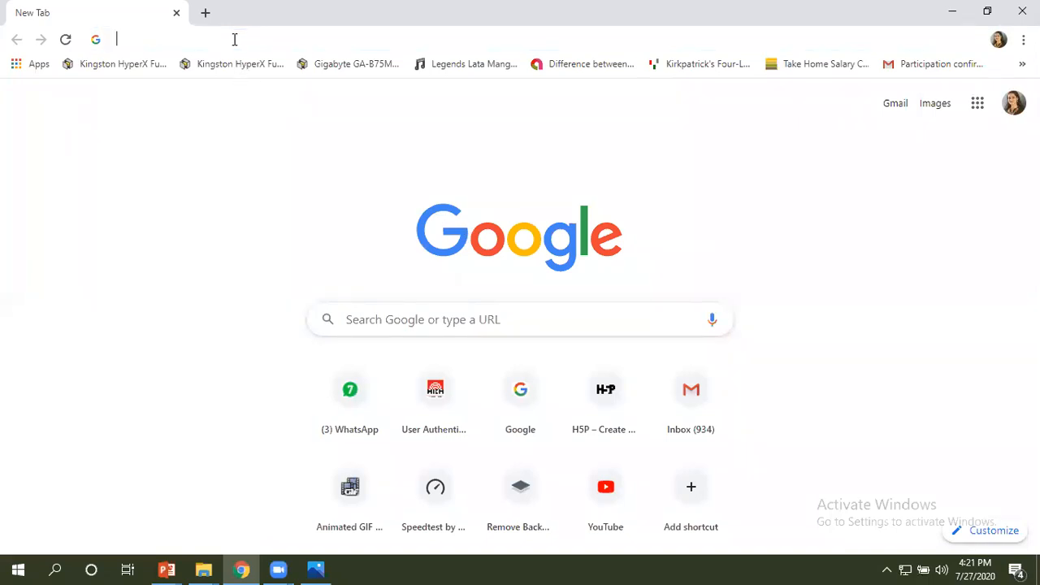
text(google.com)
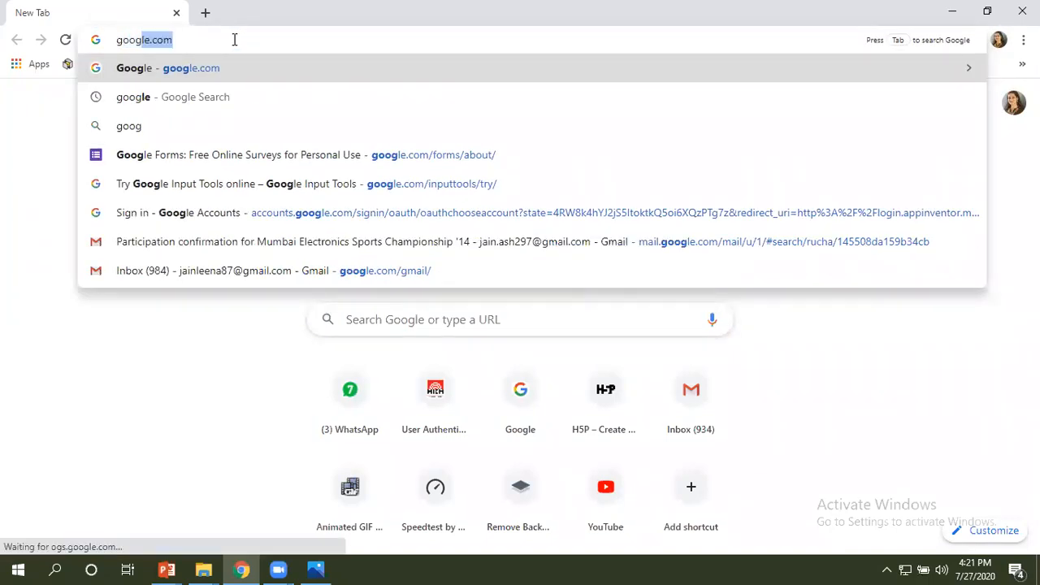
key(Down)
key(Up)
key(Return)
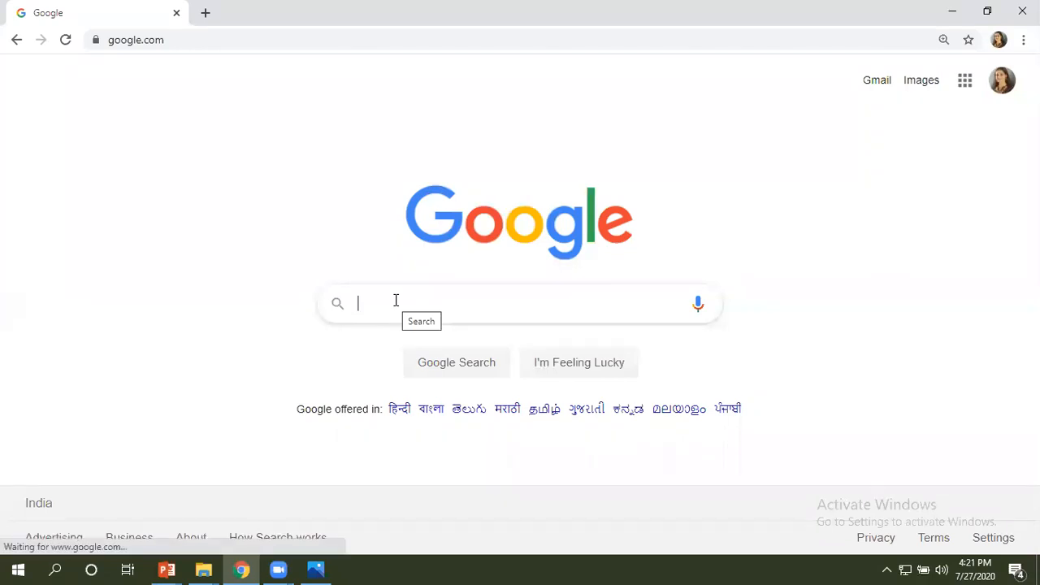
Search Google for "bird sequence images".
text(B)
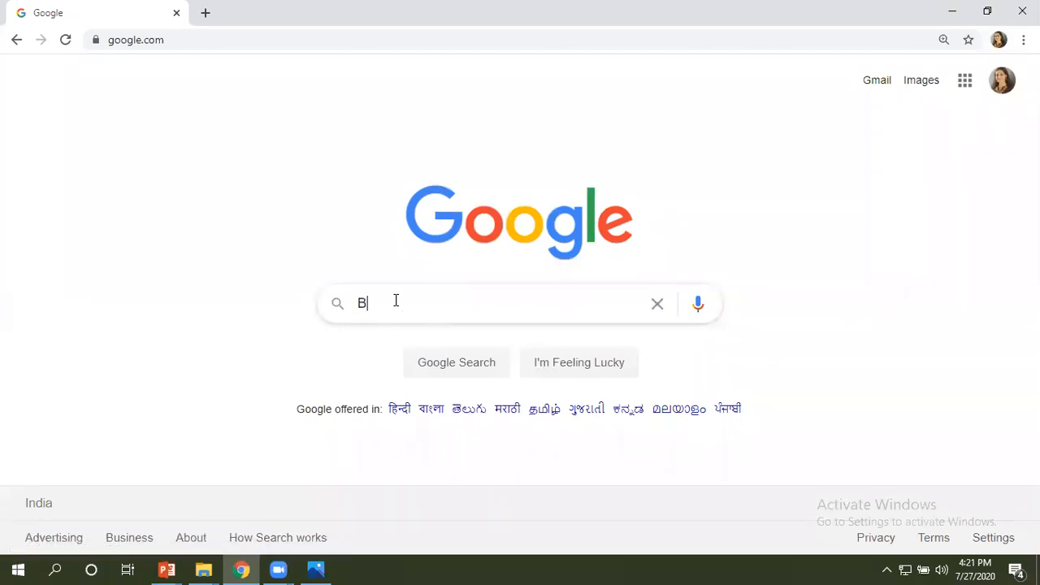
text(ird)
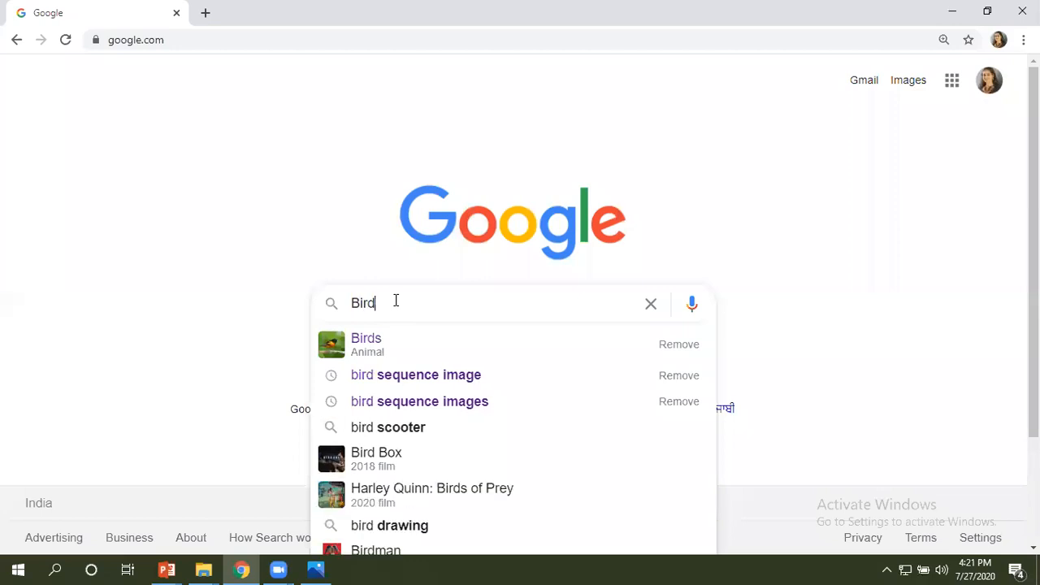
text( seq)
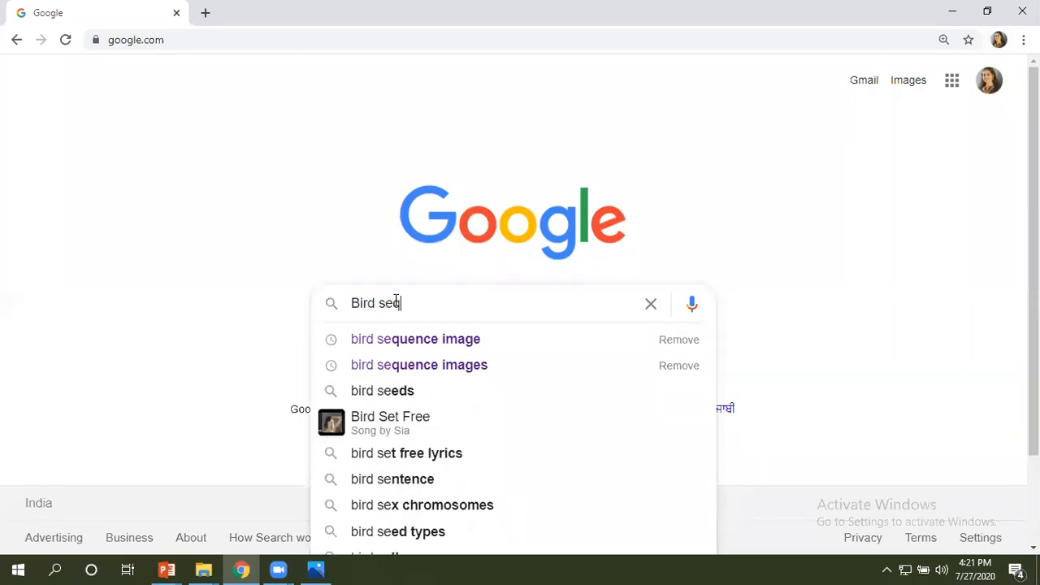
text(uence)
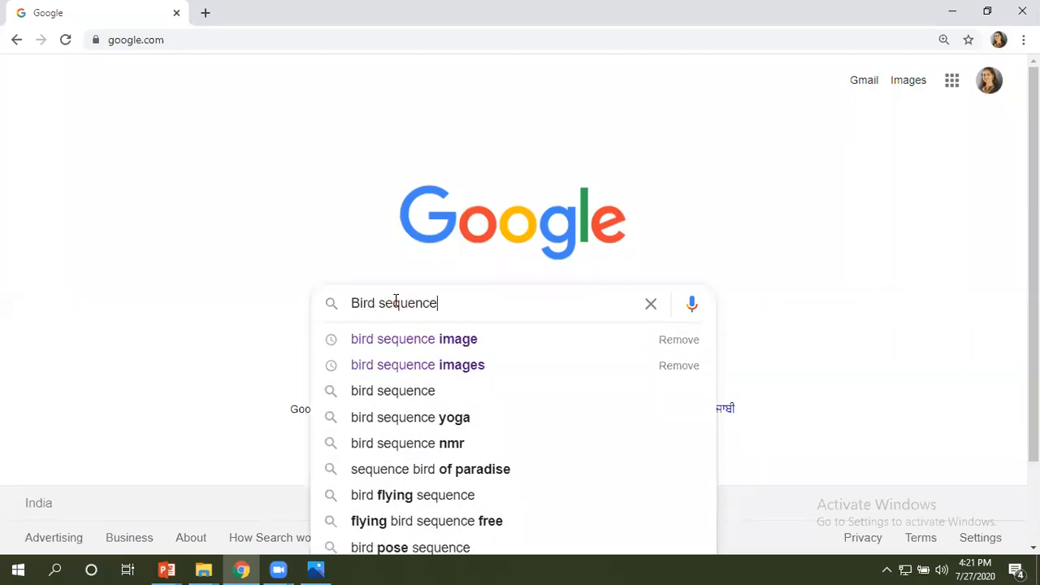
key(Down)
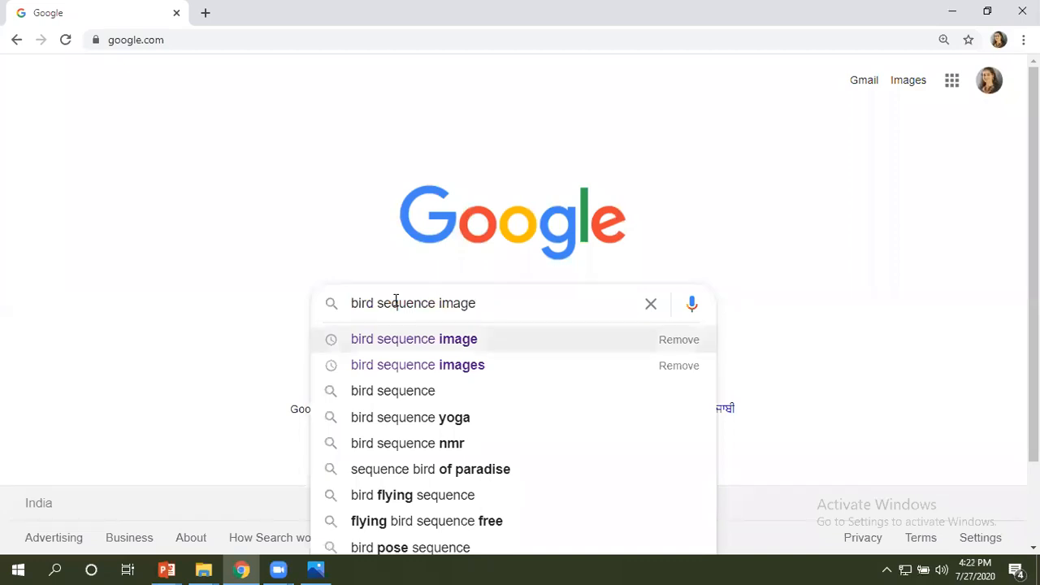
click(476, 367)
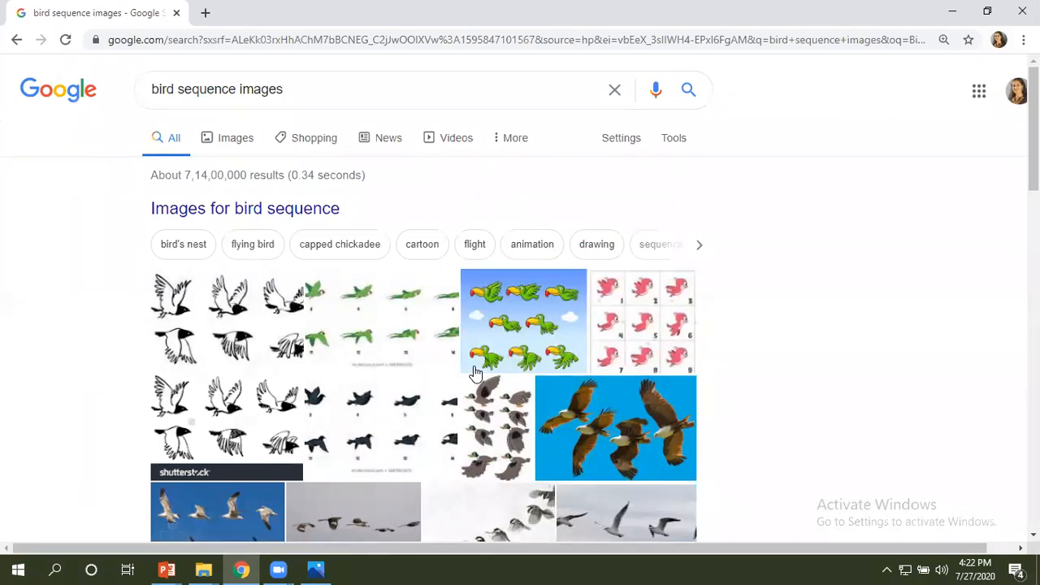
Show the image results and filter their usage rights to "Labeled for noncommercial reuse with modification".
click(226, 142)
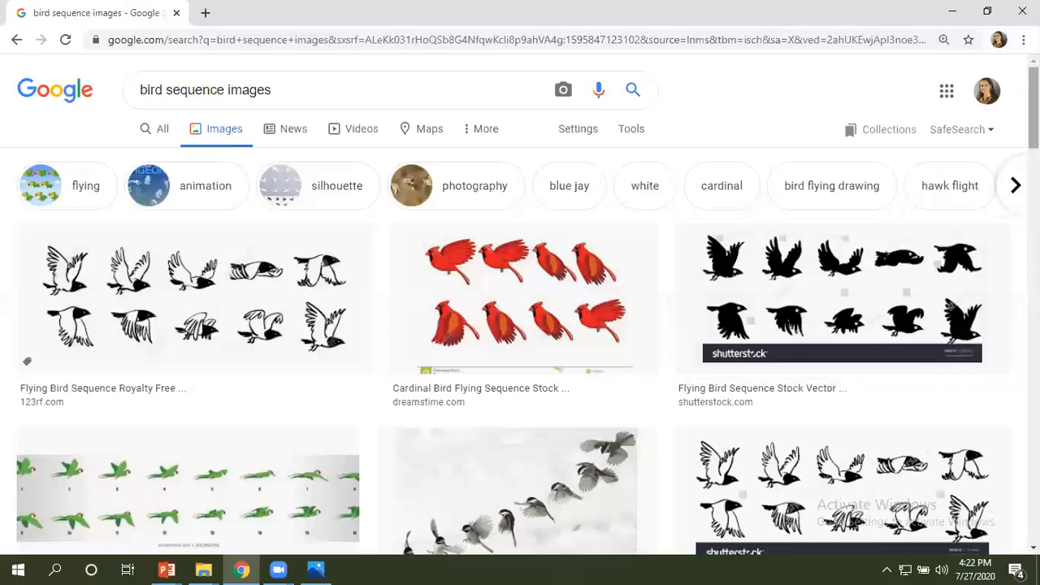
mouse_move(1033, 107)
mouse_down()
mouse_move(1032, 238)
mouse_move(1033, 108)
mouse_up()
click(633, 135)
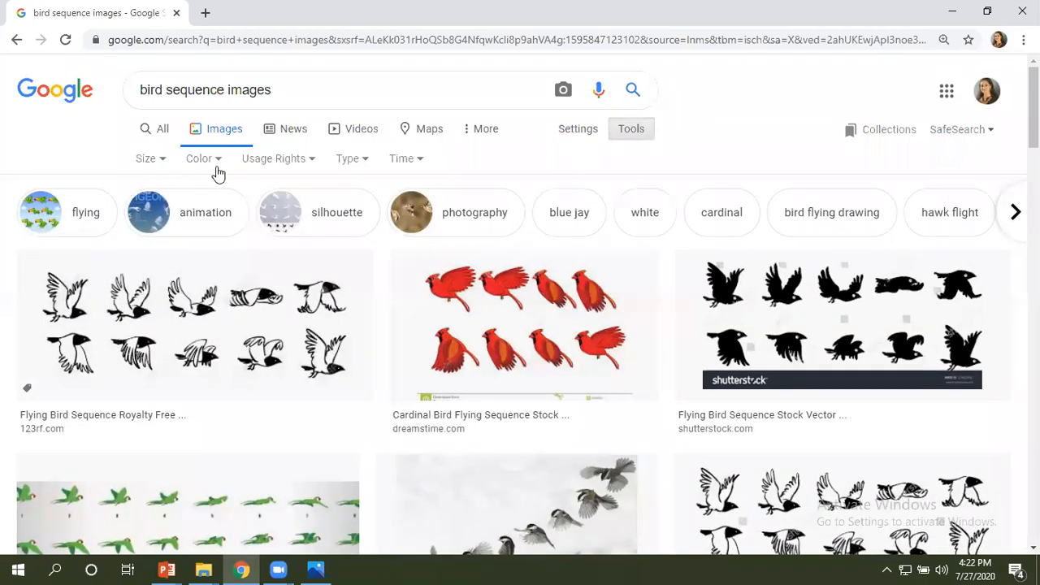
click(311, 160)
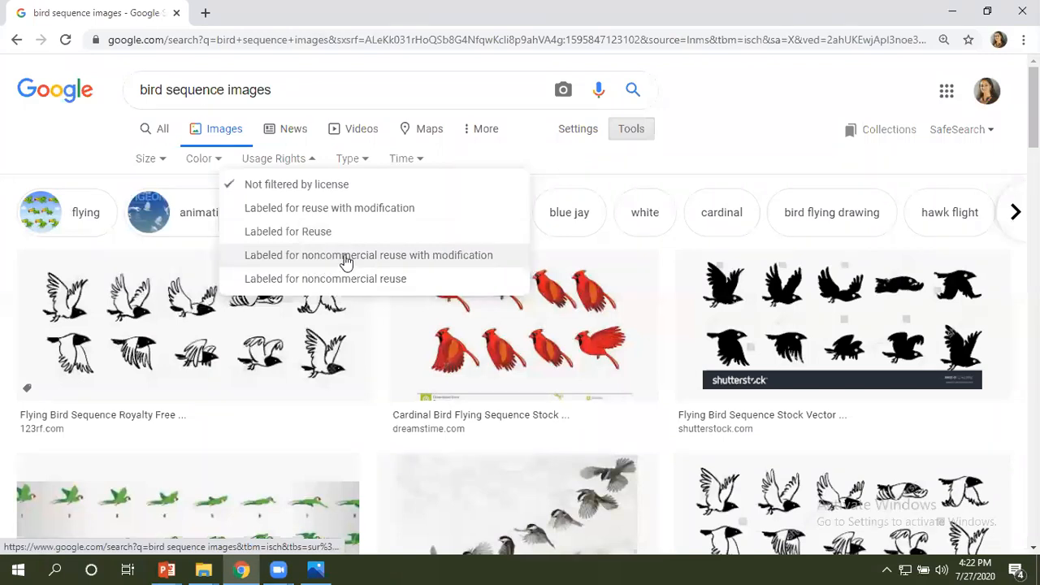
click(412, 262)
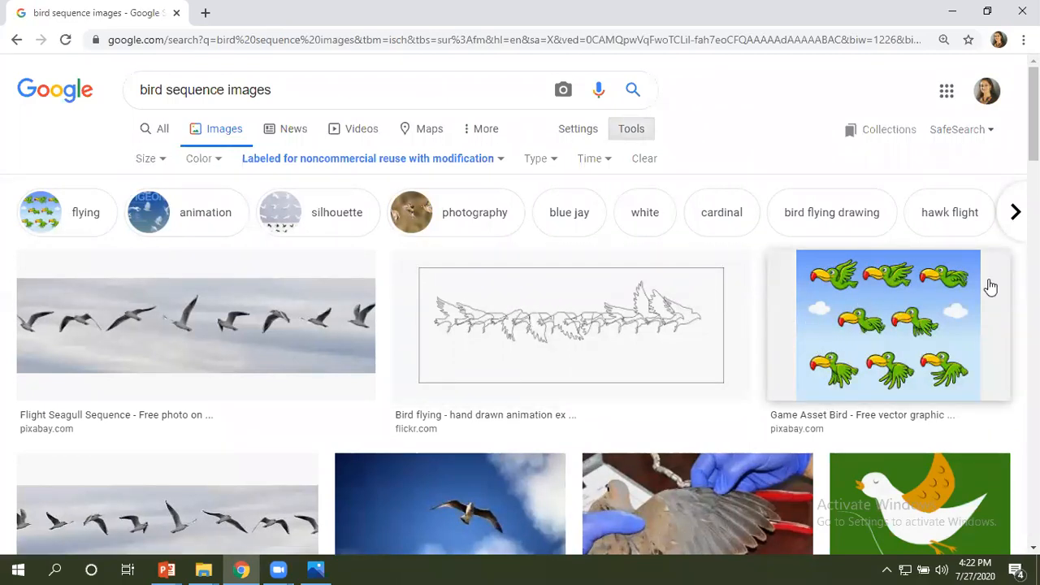
Open the Game Asset Bird image result and go to its Pixabay source page.
click(892, 321)
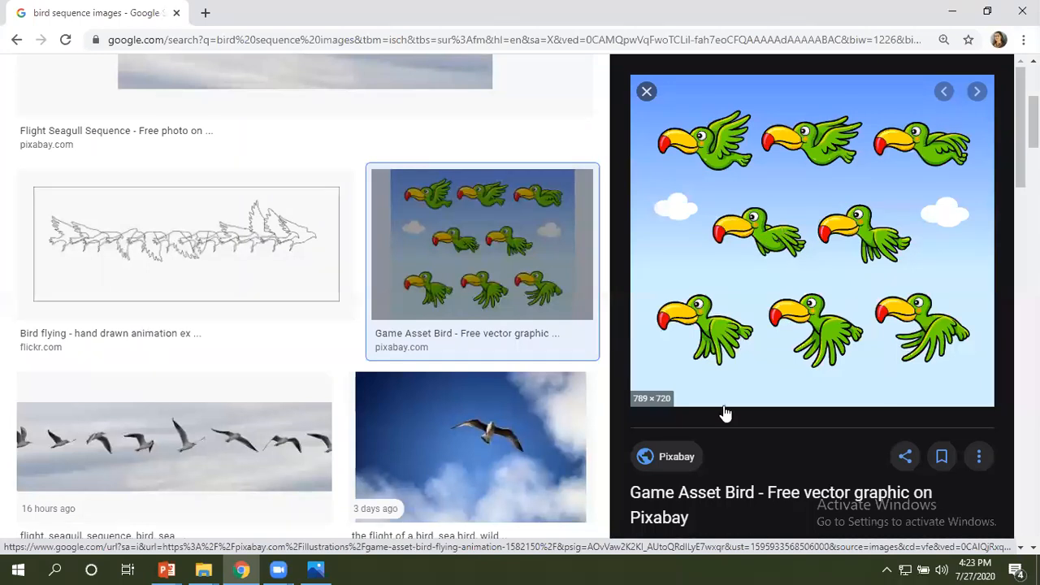
click(675, 460)
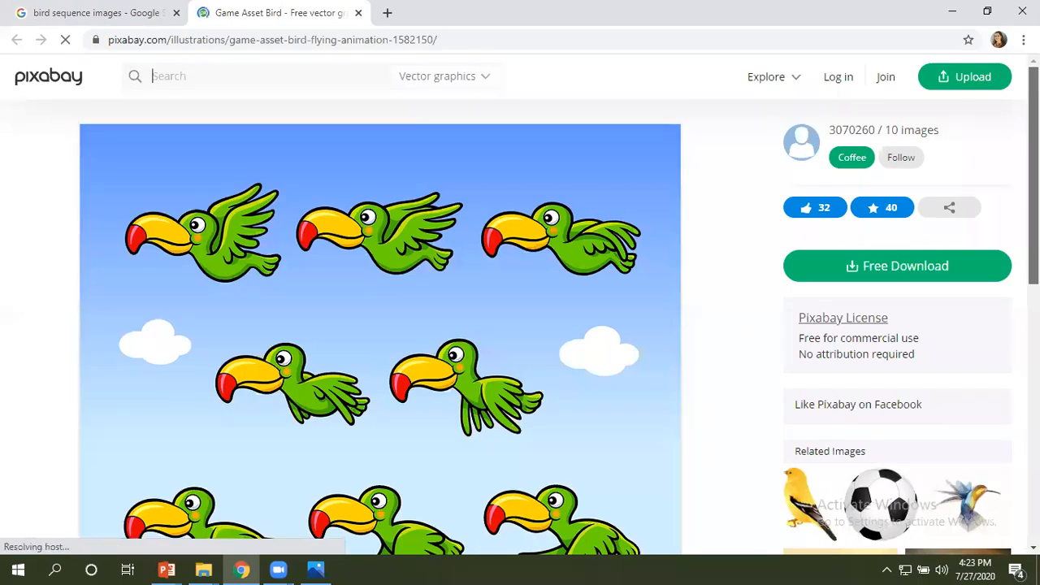
scroll(520, 304, down, 1)
scroll(520, 304, up, 1)
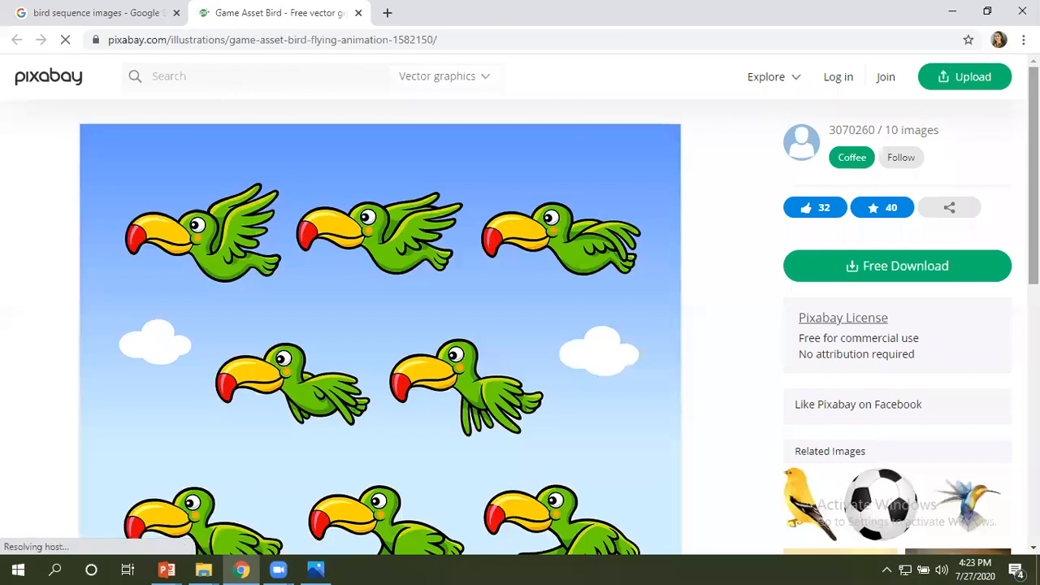
scroll(520, 304, down, 1)
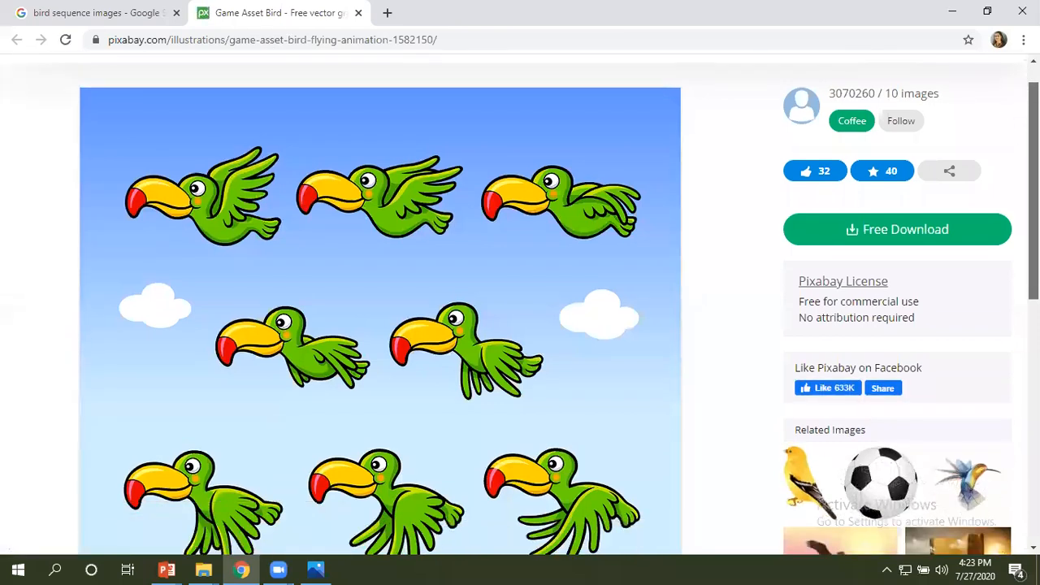
scroll(520, 303, down, 1)
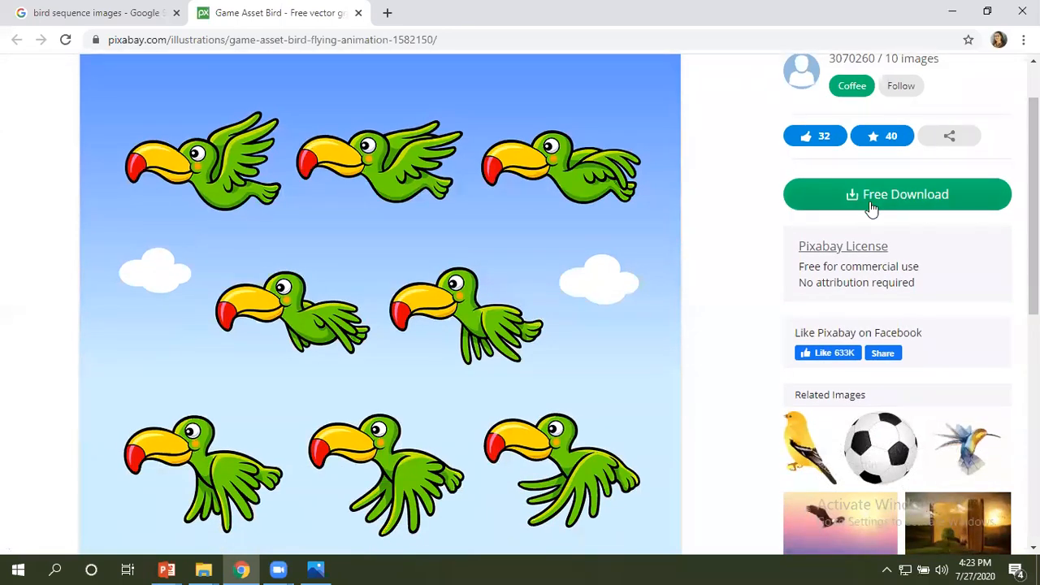
Request the free 1280×1167 PNG download of the bird image and dismiss the captcha dialog without downloading.
click(870, 209)
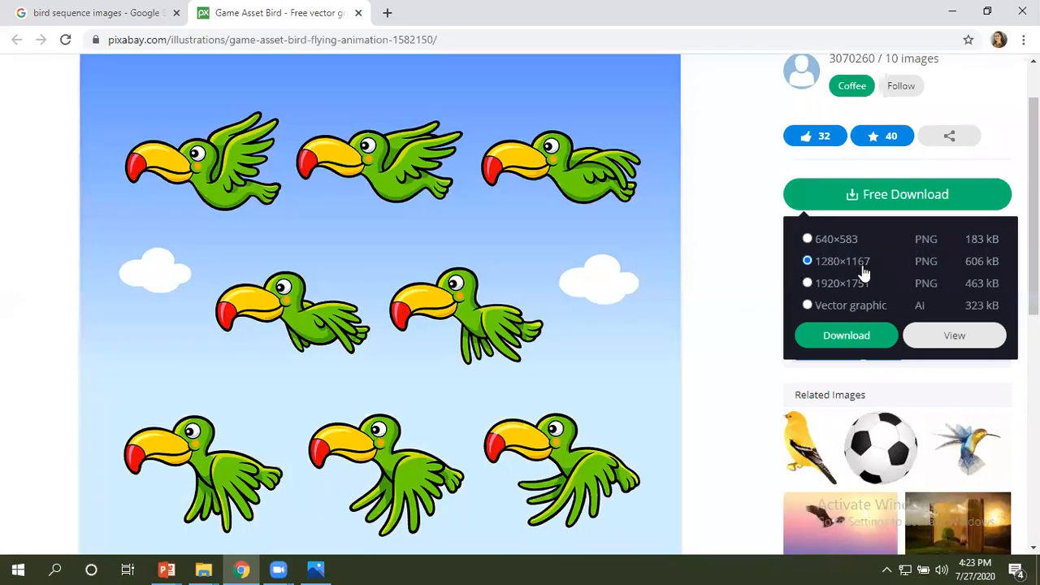
click(854, 336)
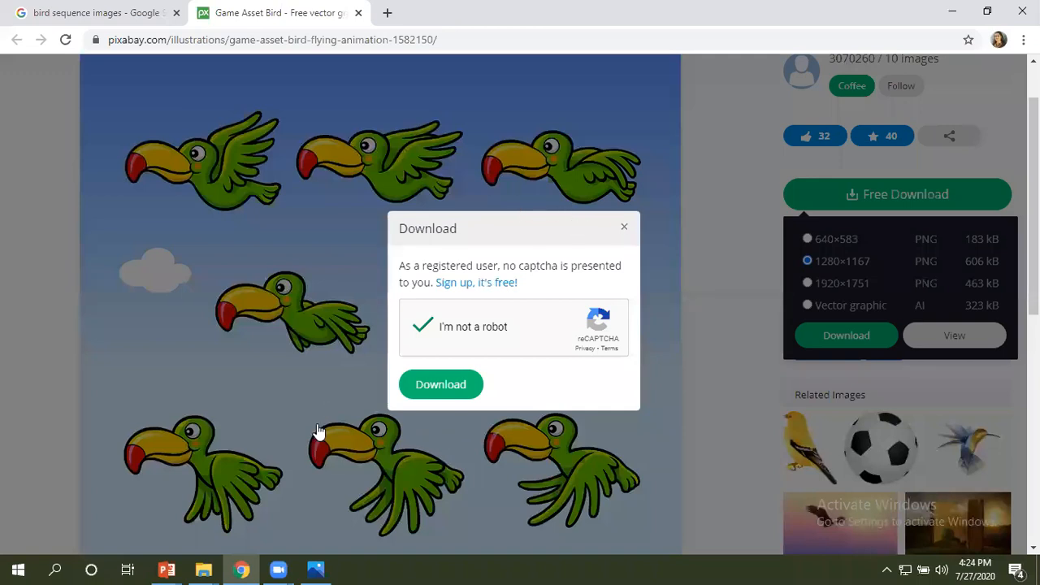
click(625, 229)
Check the saved images in the GIF Project folder in File Explorer and switch to Bird Sequence.png in Photos.
click(202, 569)
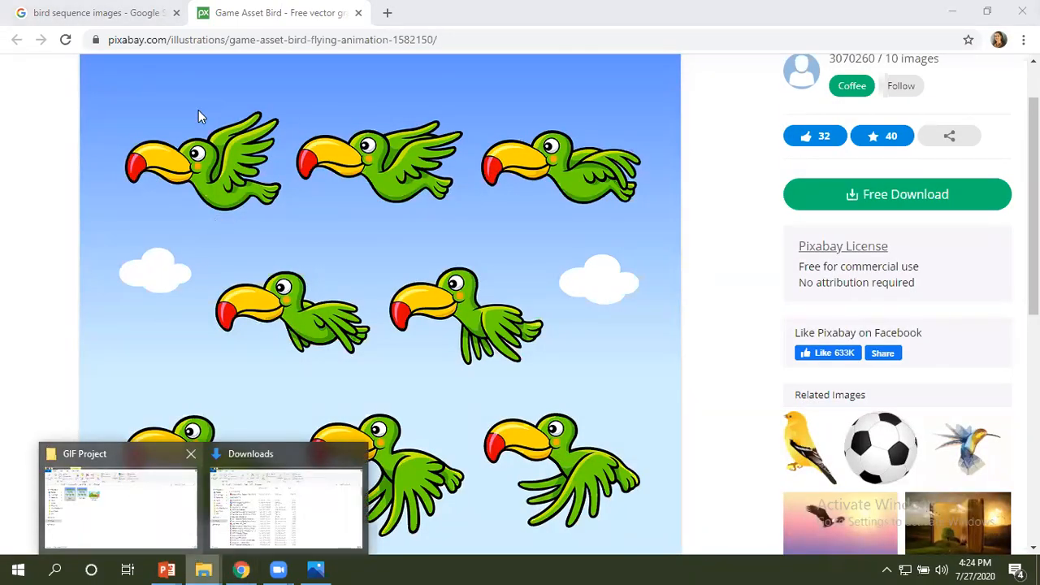
click(133, 492)
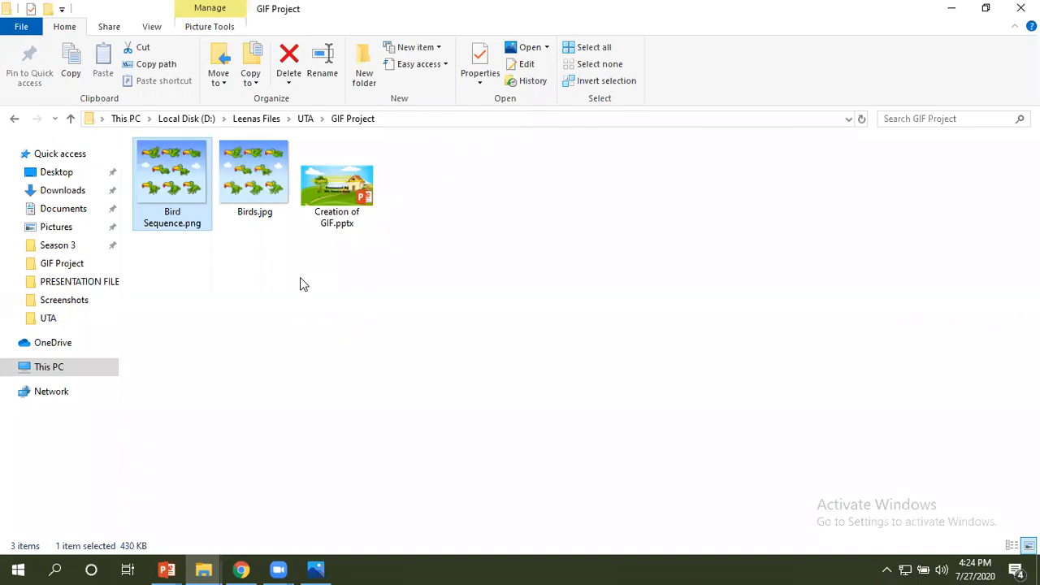
click(317, 567)
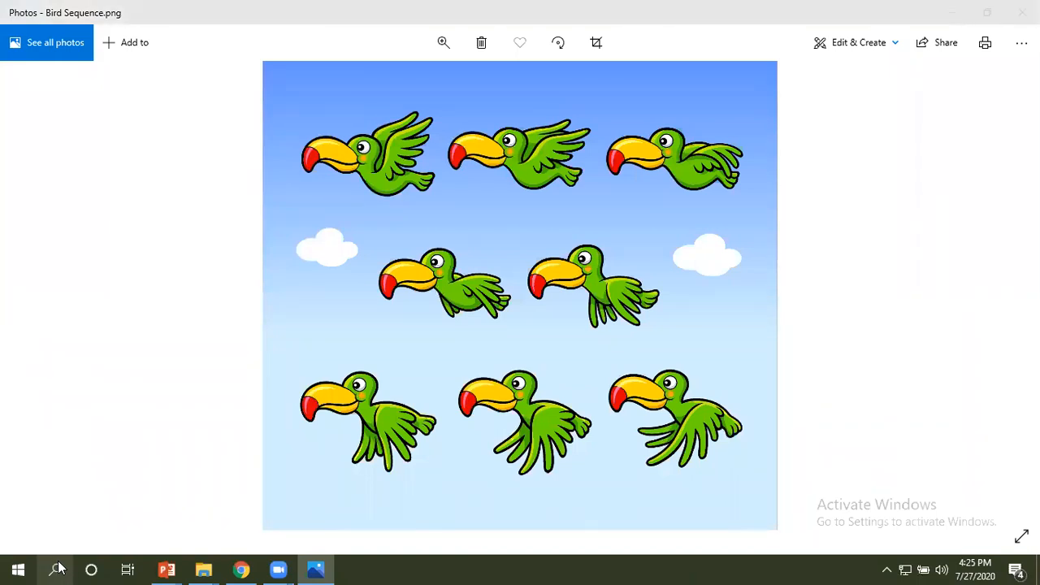
Search Windows for "Snipping" and launch the Snipping Tool over the open bird sequence image.
click(57, 569)
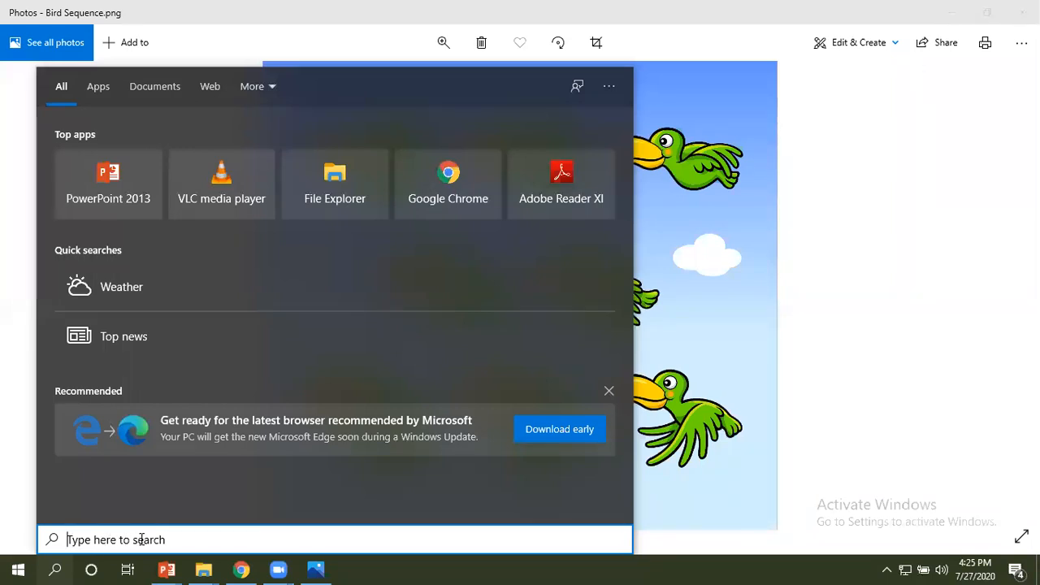
text(S)
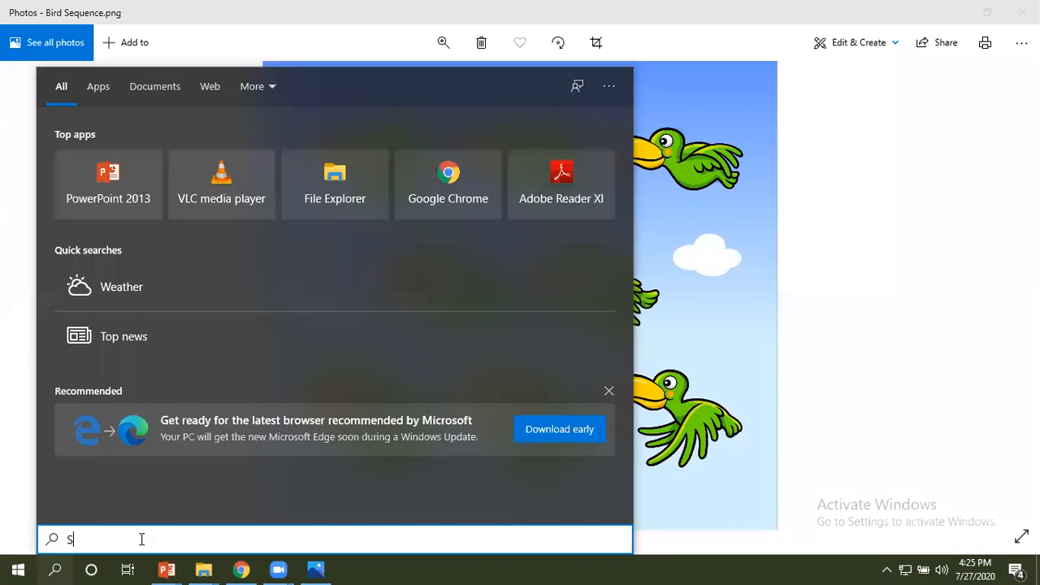
text(nip)
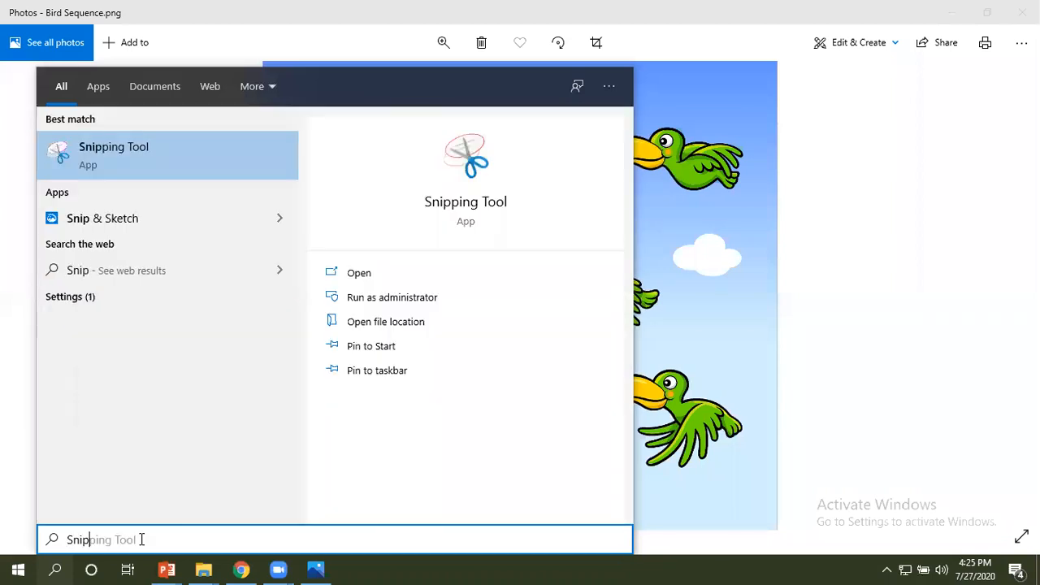
text(ping)
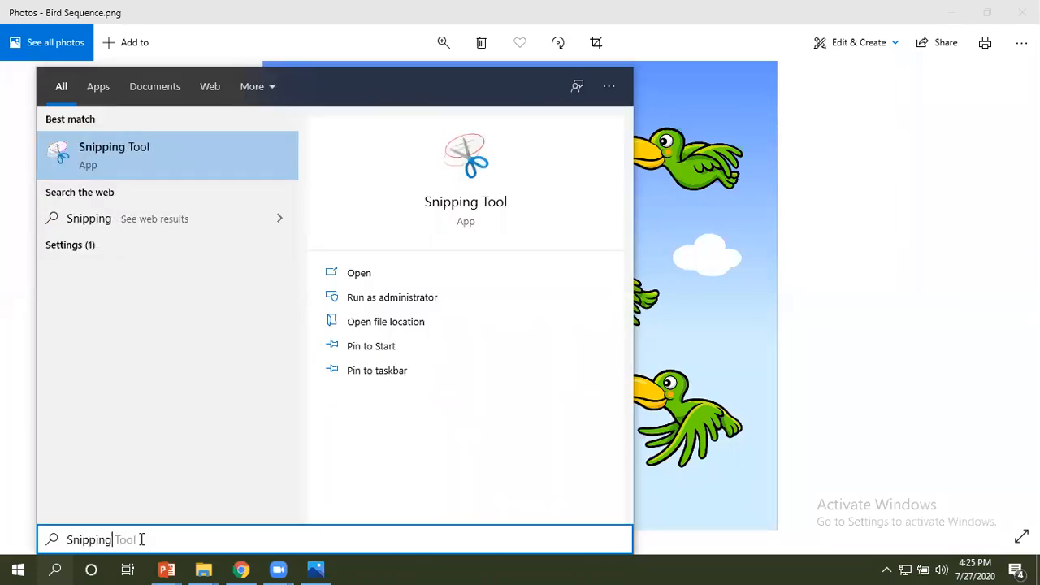
click(115, 158)
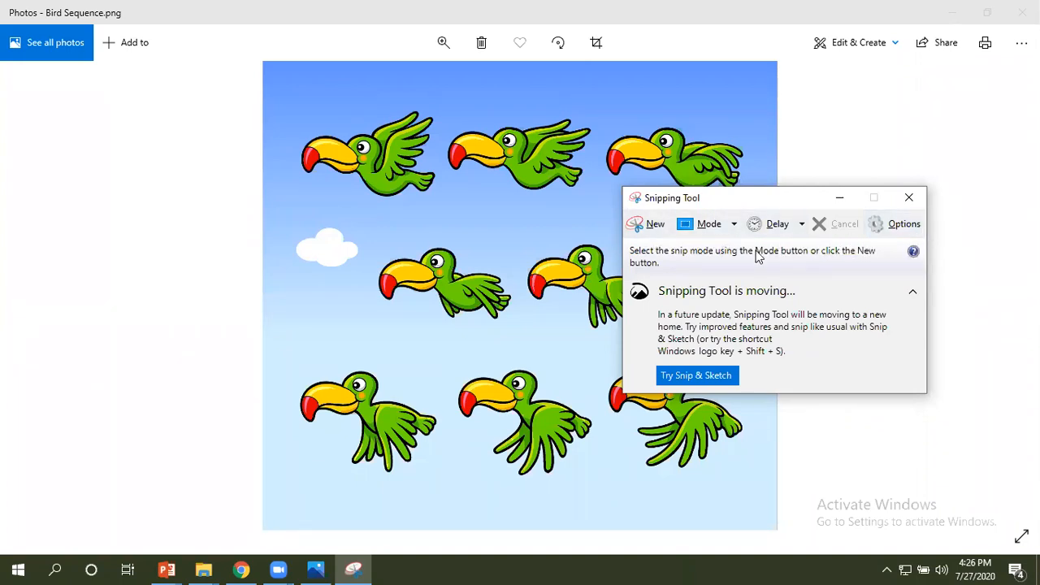
Capture a rectangular snip of the first bird in the upper row, retaking it with more background above the wings.
click(642, 225)
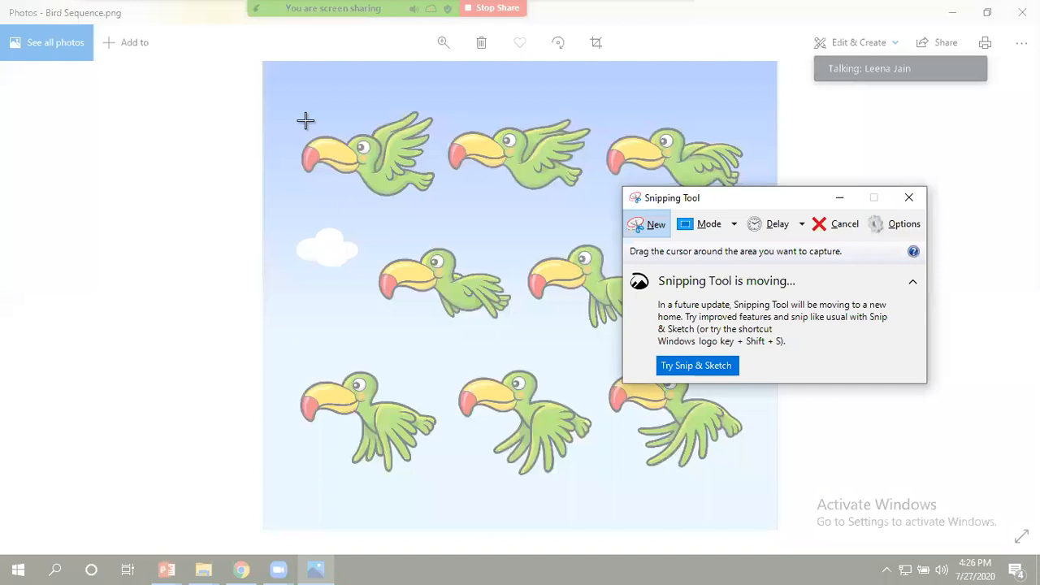
drag(296, 112, 441, 202)
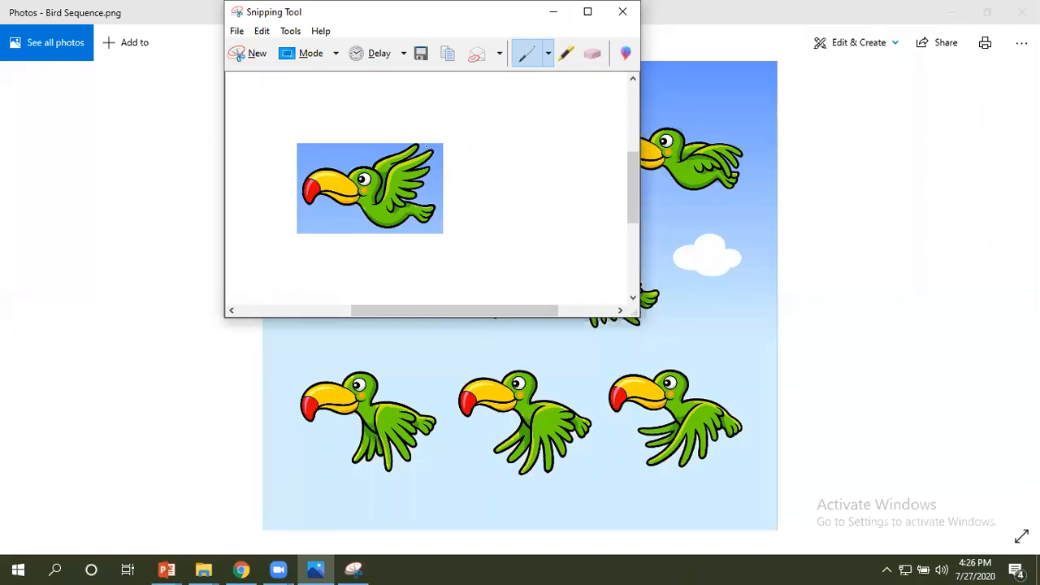
click(253, 62)
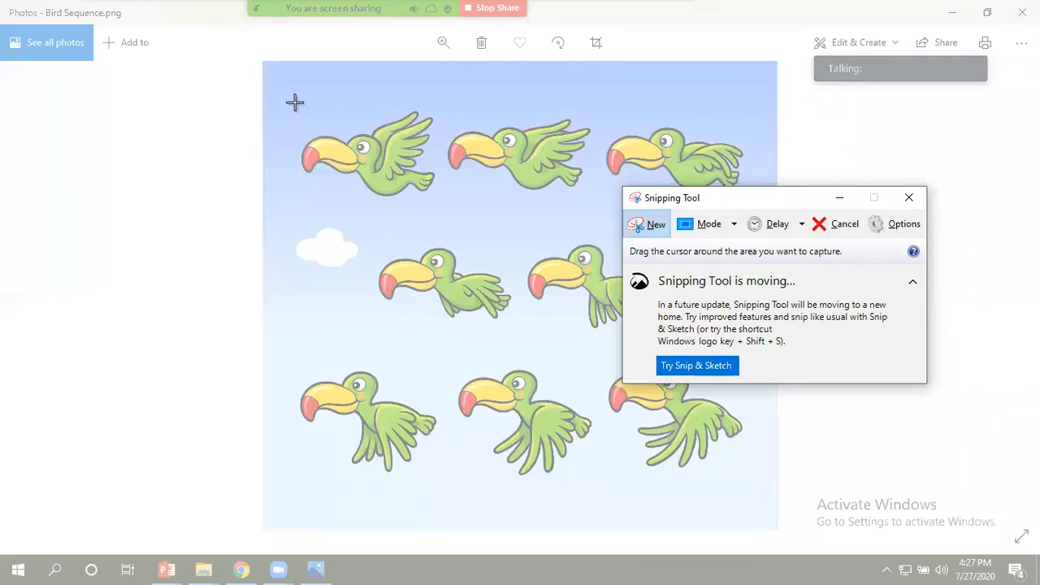
drag(295, 101, 447, 200)
drag(447, 204, 441, 206)
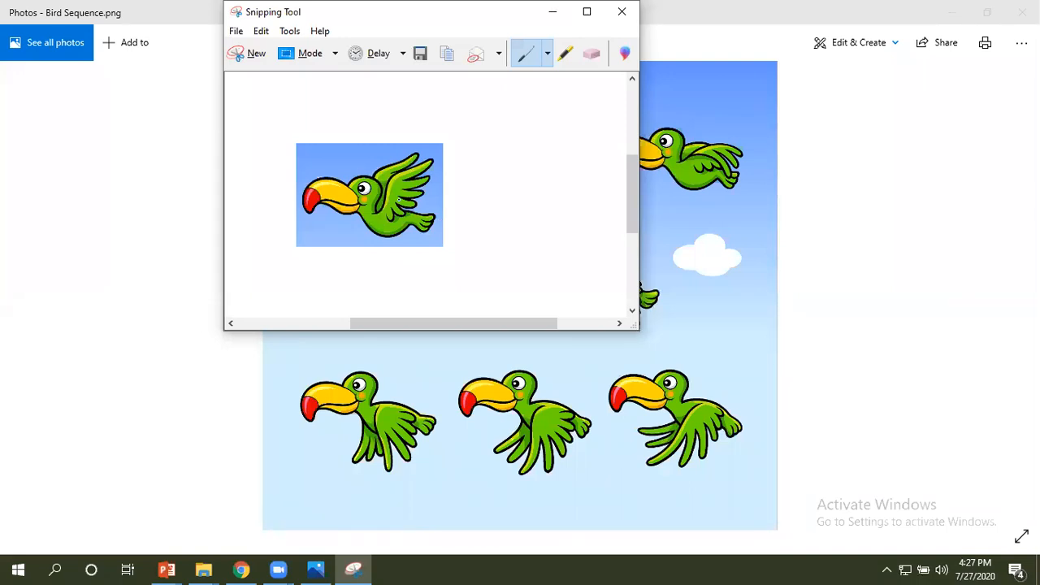
Save the snip as a PNG named "Bird 1" in the GIF Project folder.
click(236, 32)
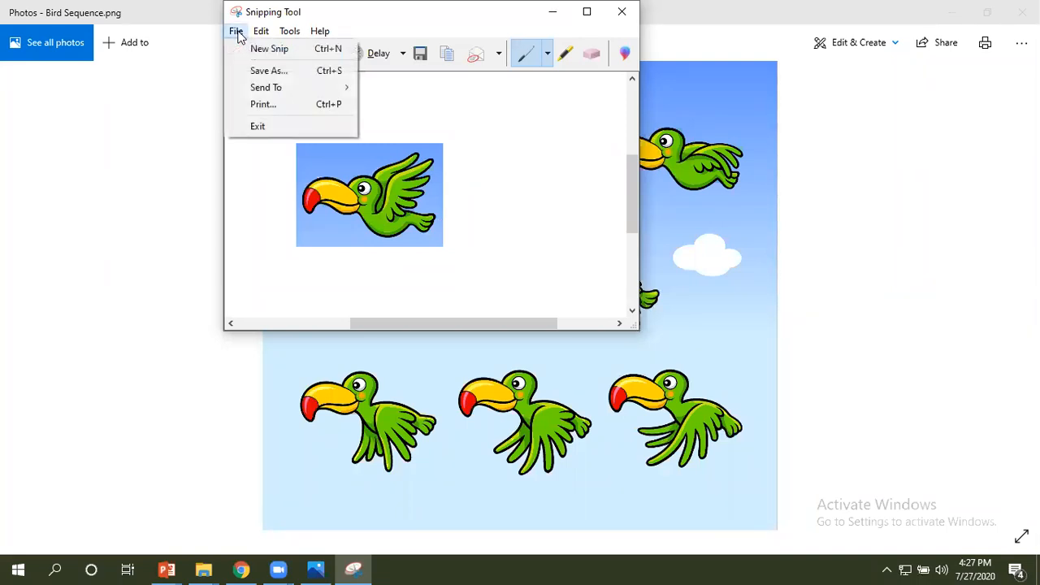
click(263, 70)
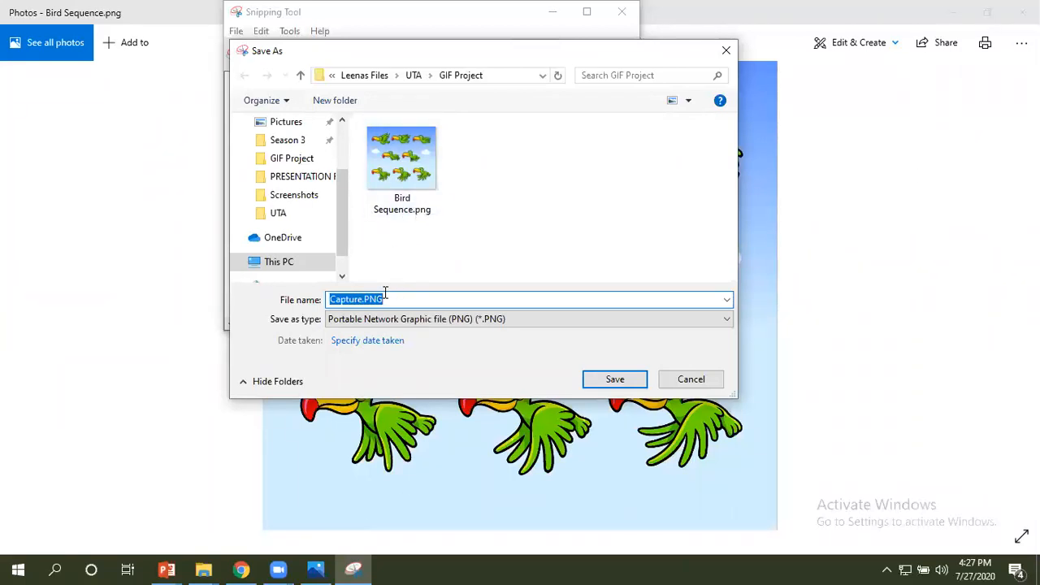
text(Bir)
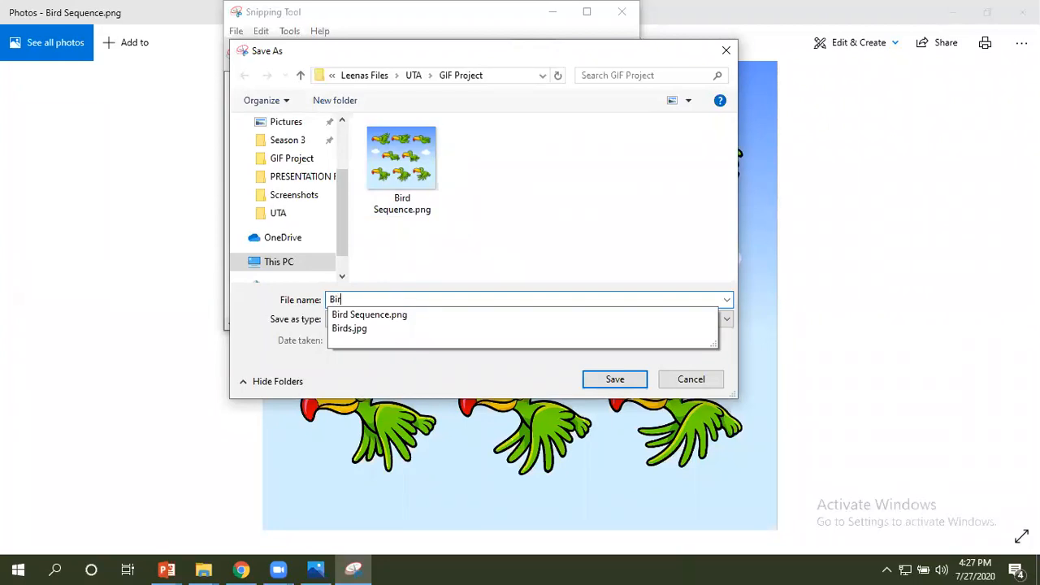
text(d 1)
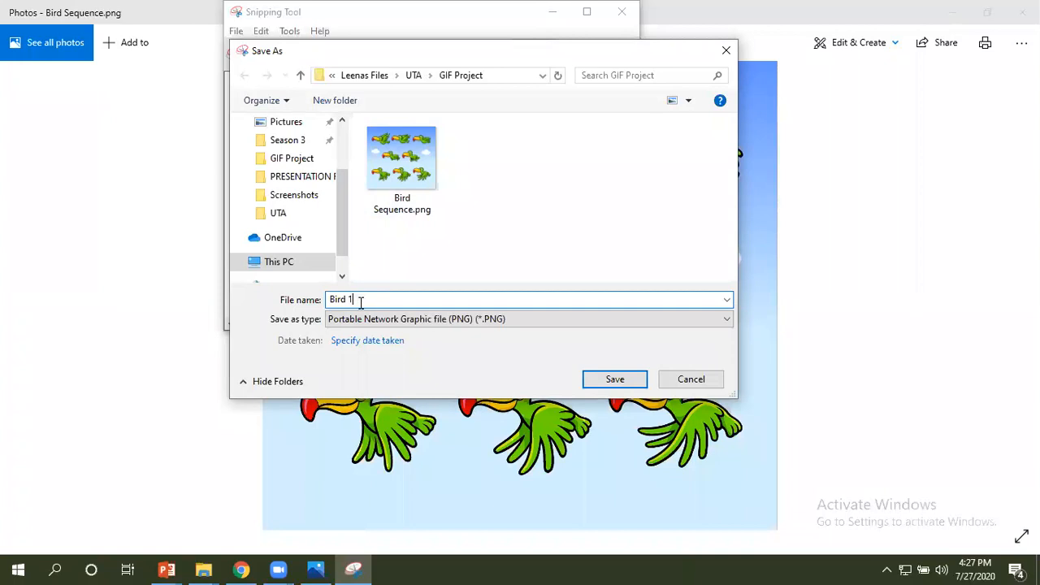
key(BackSpace)
key(BackSpace)
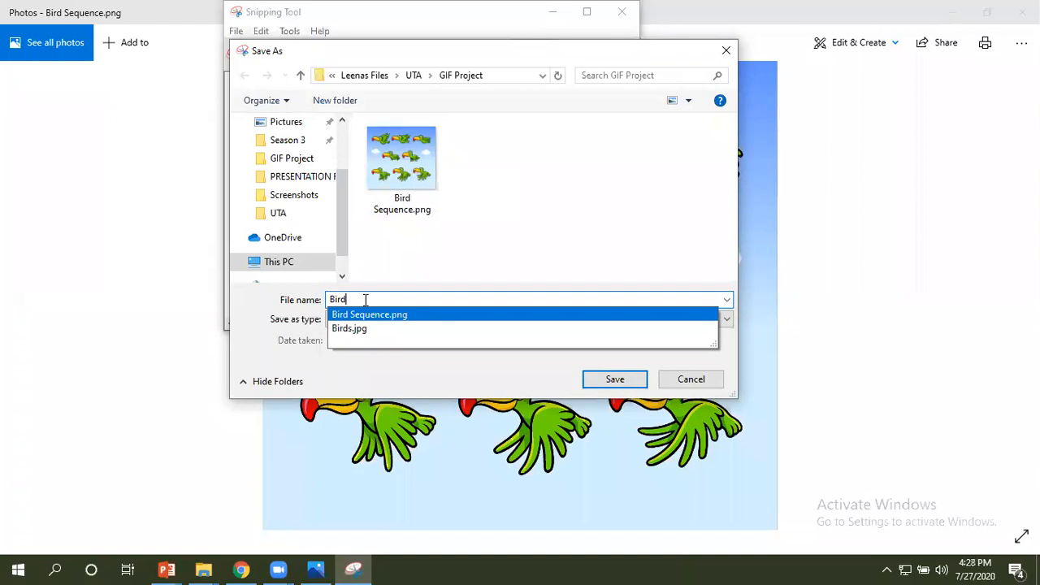
text(1)
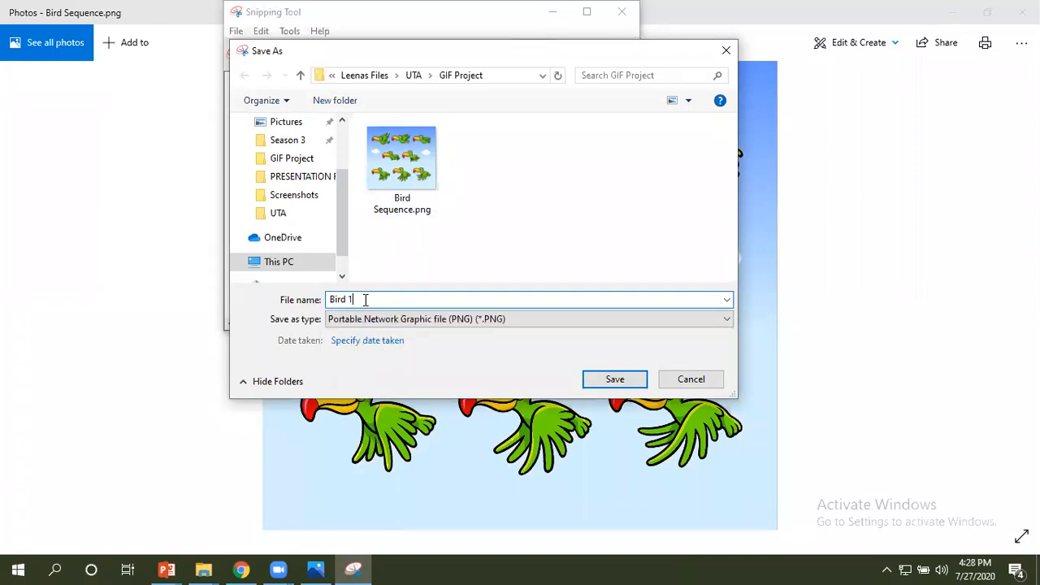
click(591, 378)
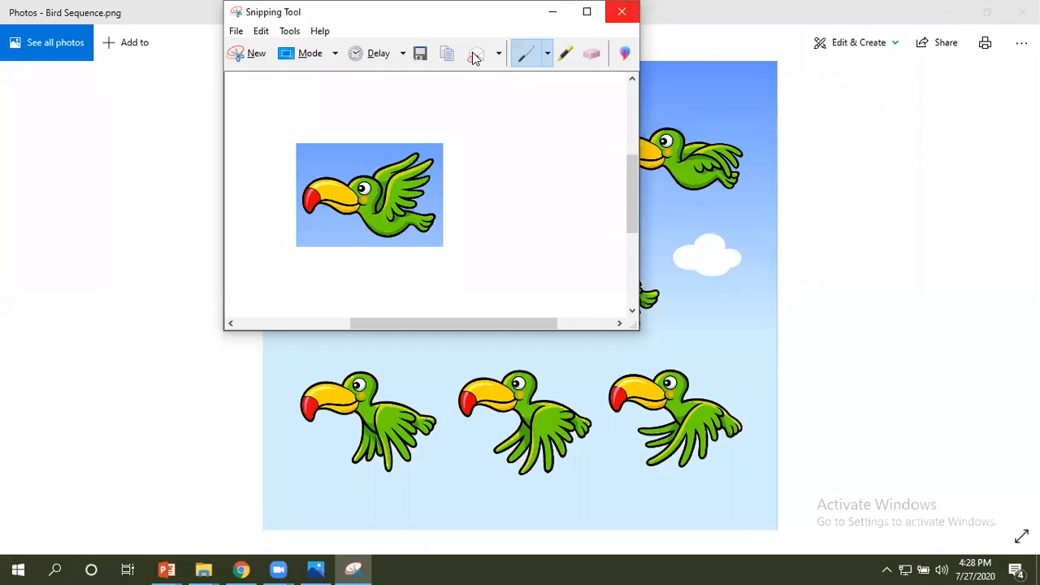
Start a new snip, move the Snipping Tool clear of the image, and capture the first bird in the lowest row.
click(240, 53)
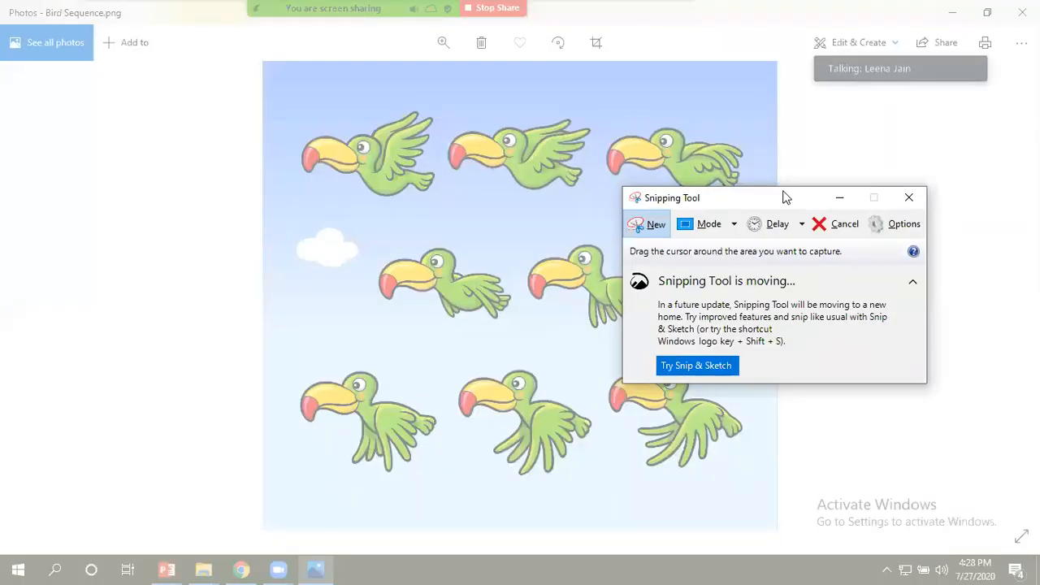
drag(797, 198, 929, 168)
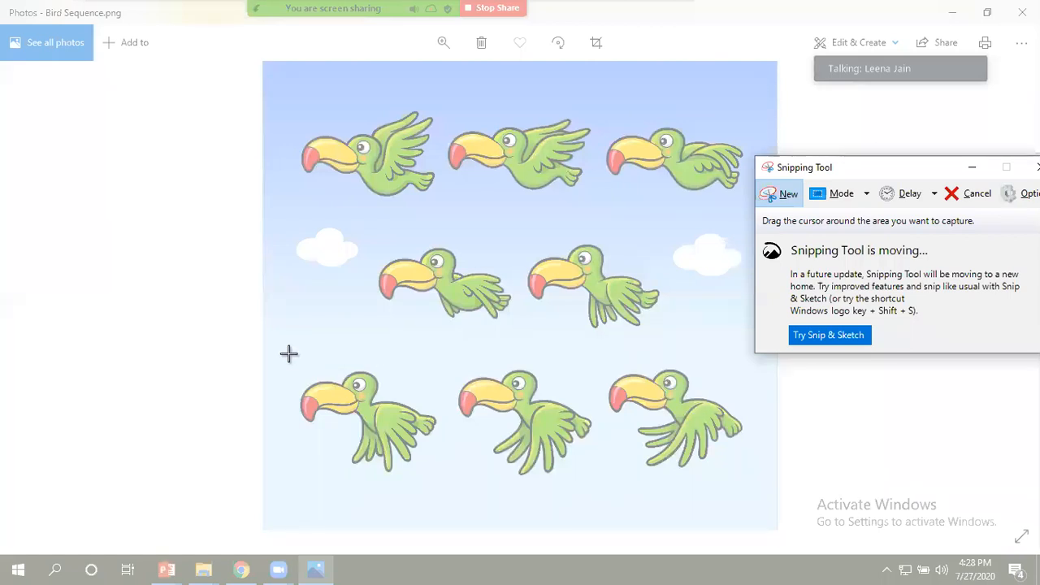
drag(288, 352, 445, 482)
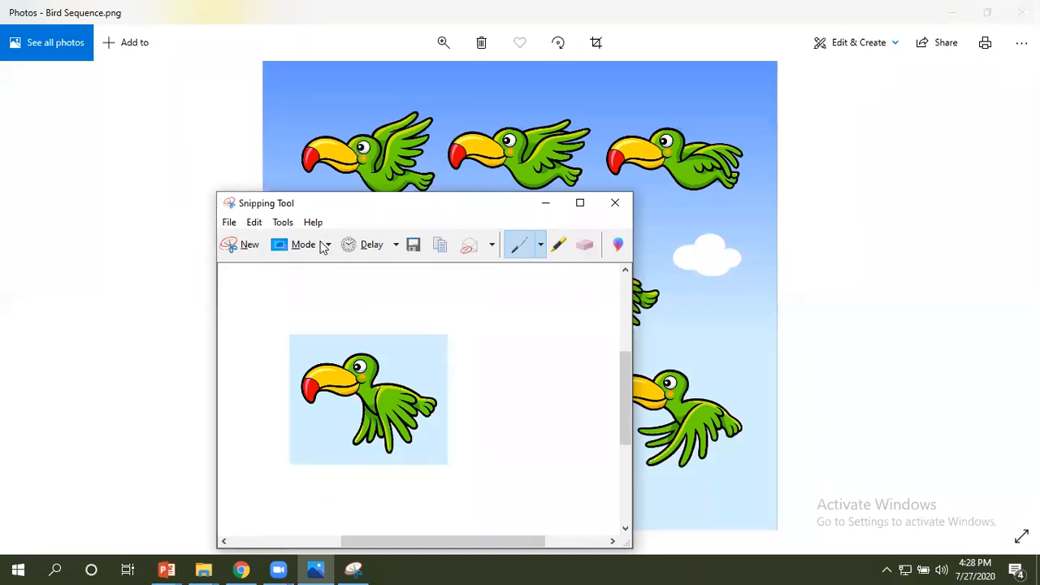
Save the snip as a PNG named "Bird 2" in the GIF Project folder, and close the Snipping Tool and Photos.
click(230, 223)
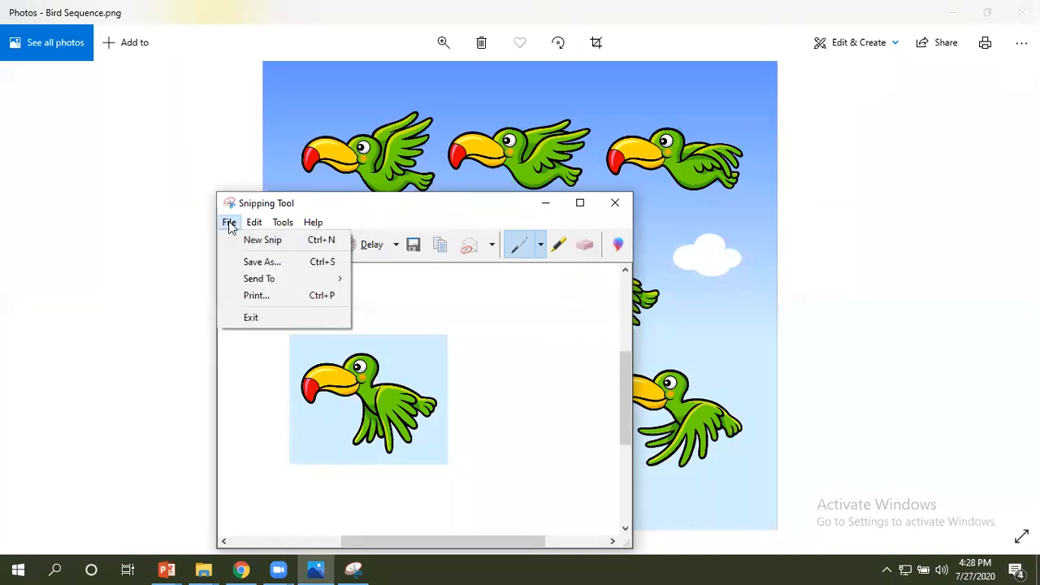
click(262, 263)
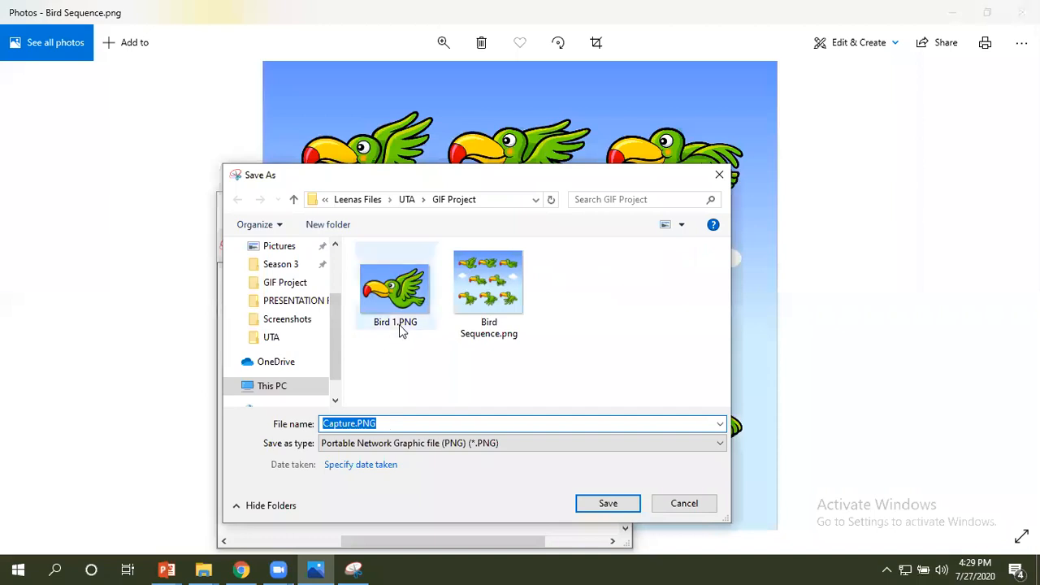
mouse_move(397, 325)
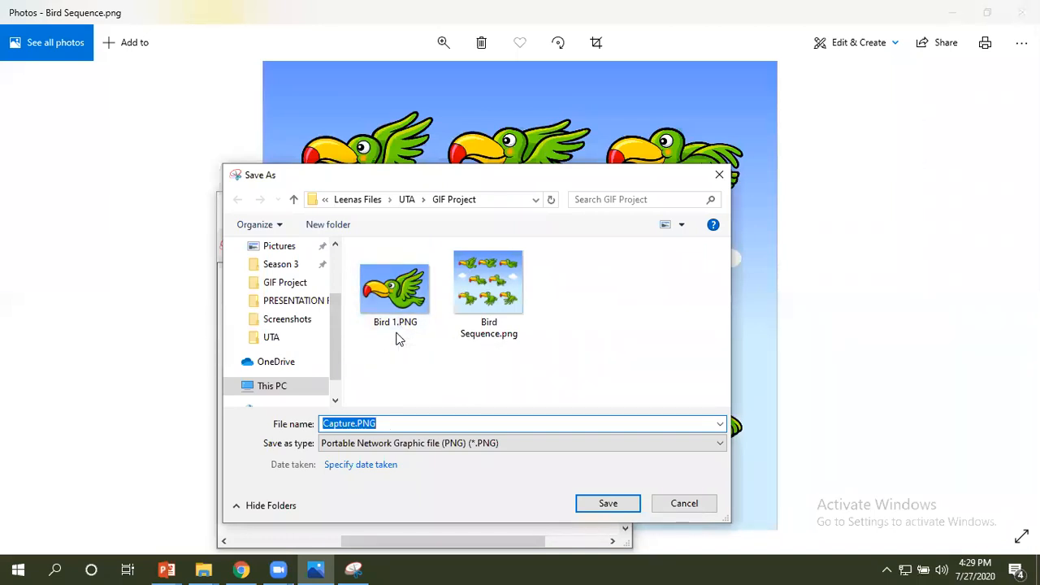
click(388, 423)
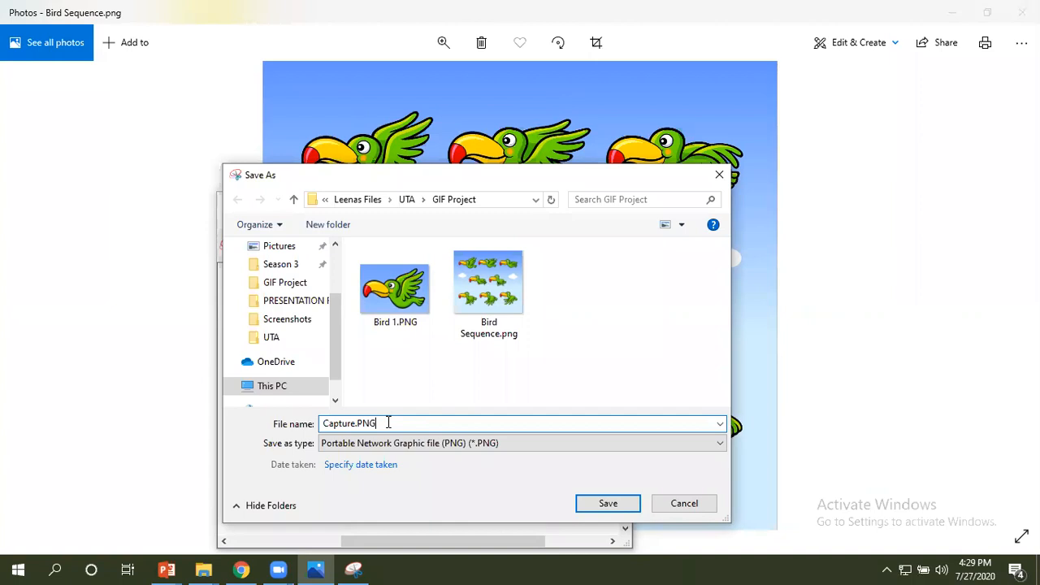
key(BackSpace)
key(BackSpace)
key(BackSpace)
key(BackSpace)
key(BackSpace)
key(BackSpace)
key(BackSpace)
key(BackSpace)
key(BackSpace)
key(BackSpace)
key(BackSpace)
text(B)
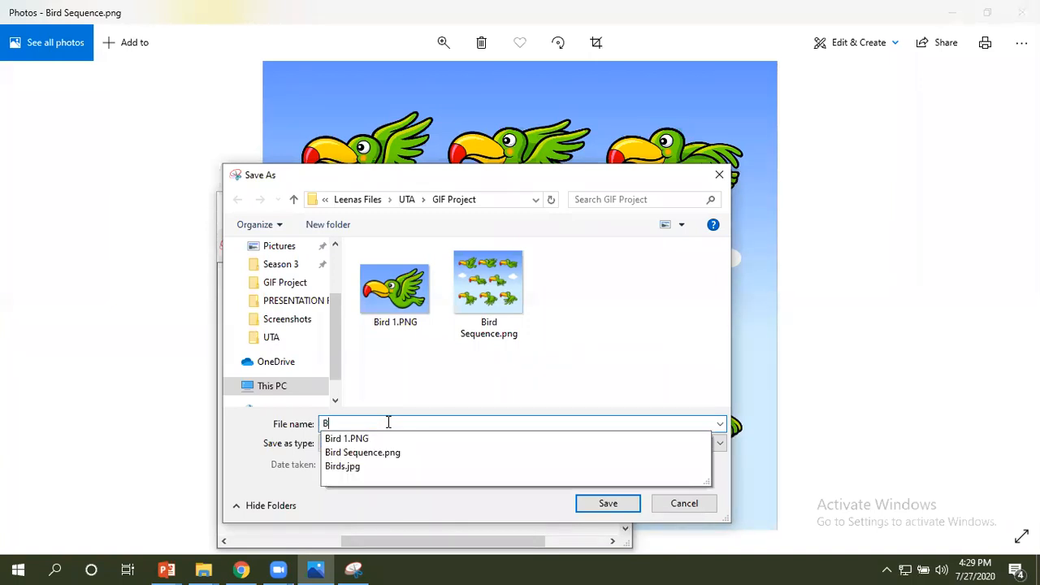
text(ird)
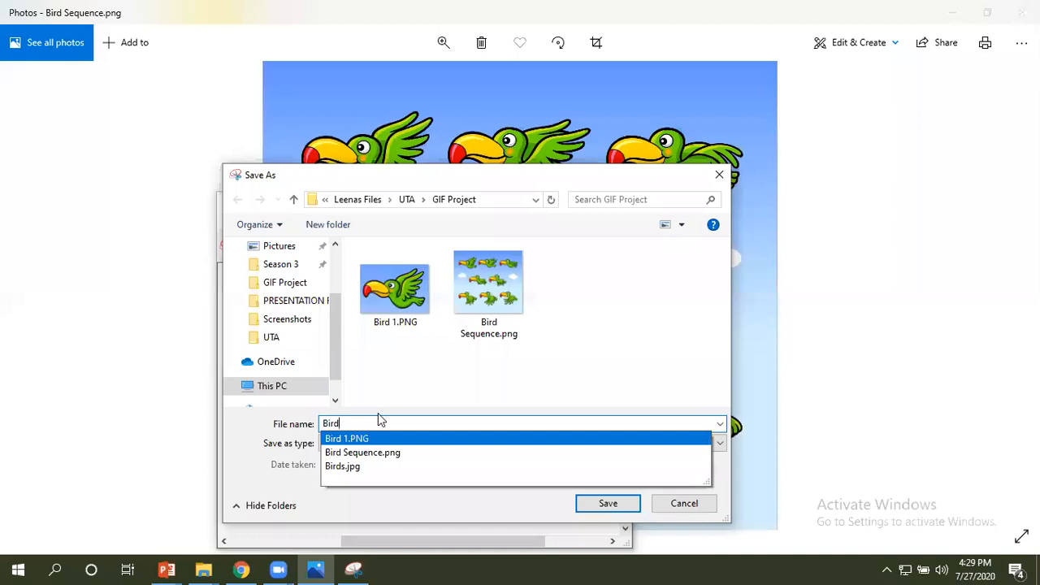
text(2)
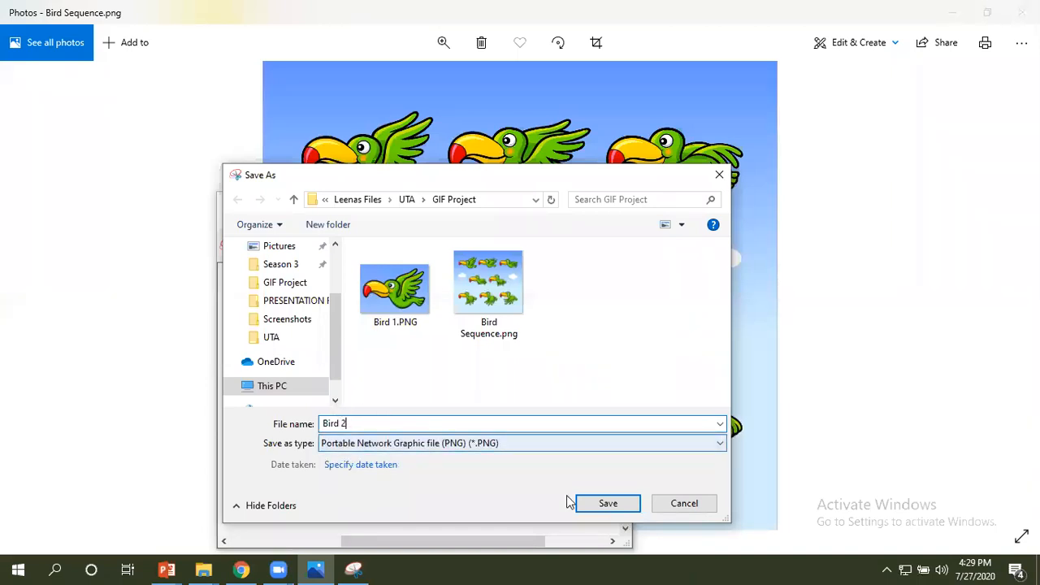
click(608, 508)
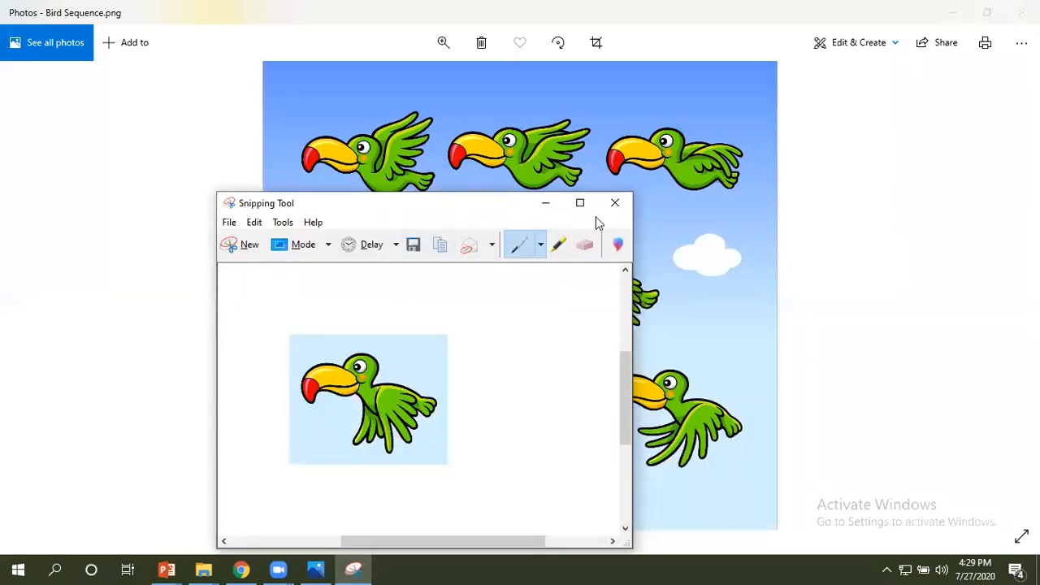
click(615, 204)
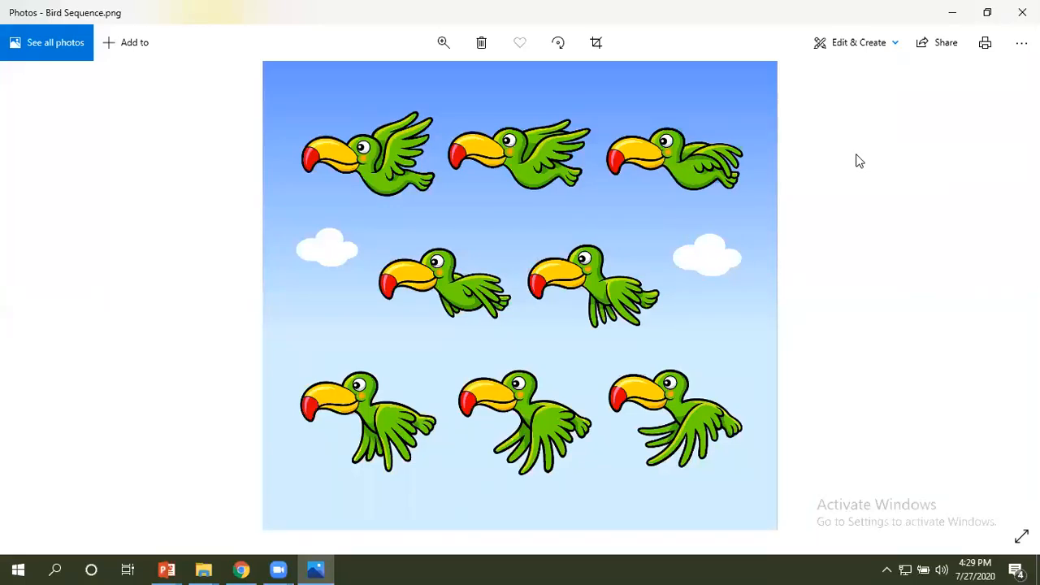
click(1022, 12)
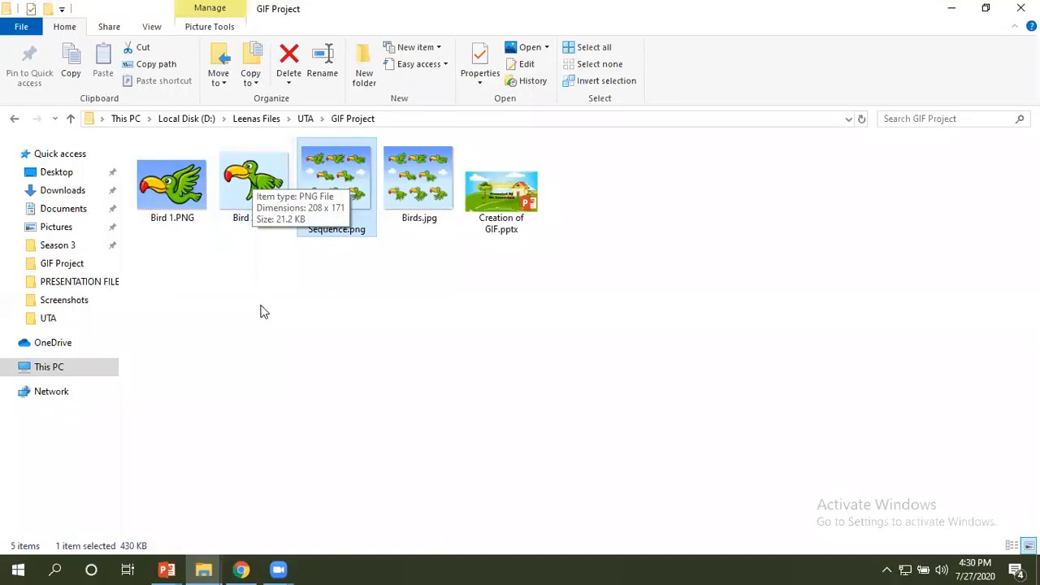
Switch to Chrome and replace the Pixabay and bird search tabs with a single new tab in a maximized window.
click(242, 569)
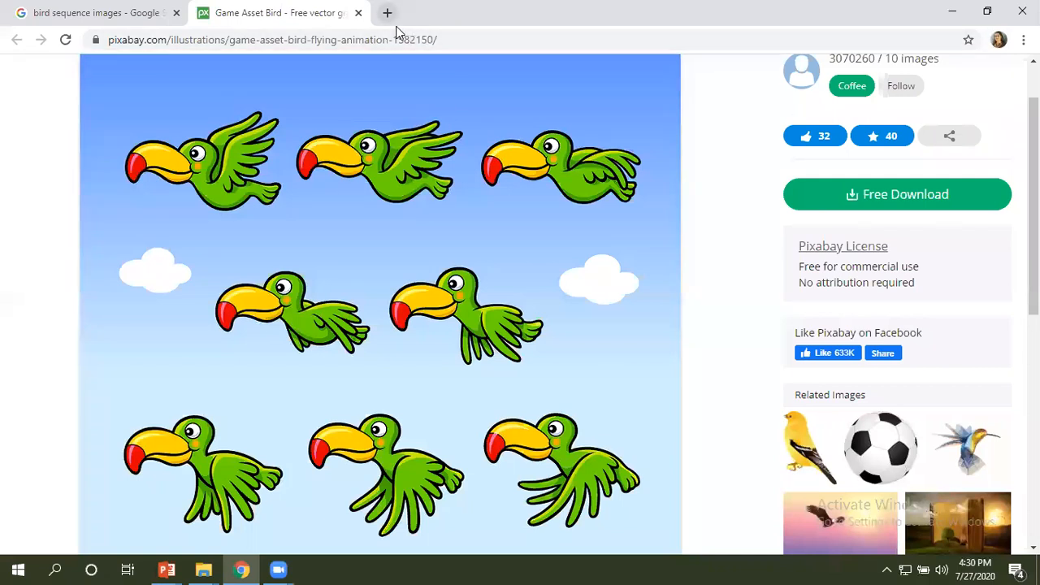
click(987, 12)
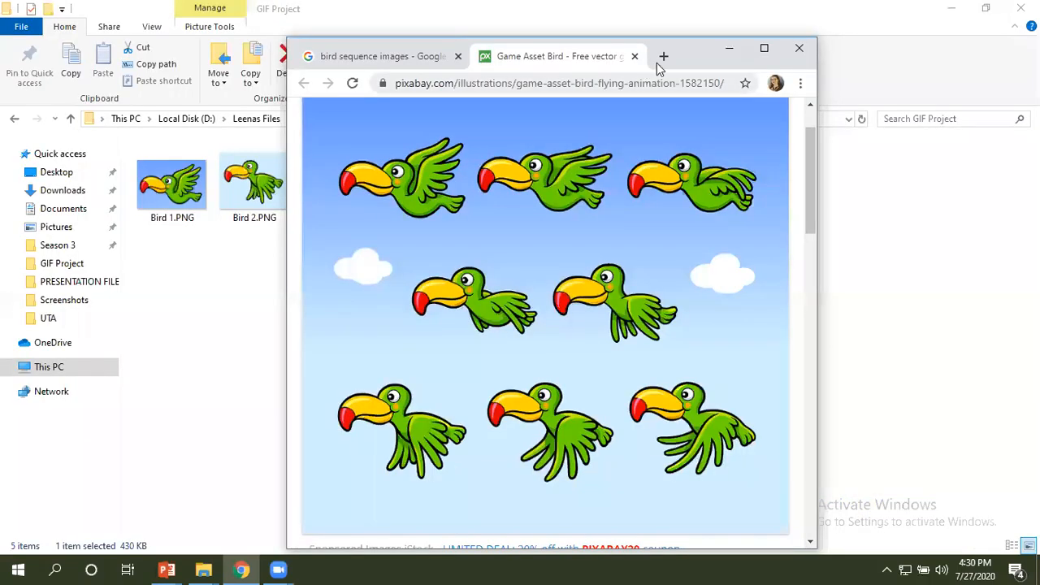
click(664, 57)
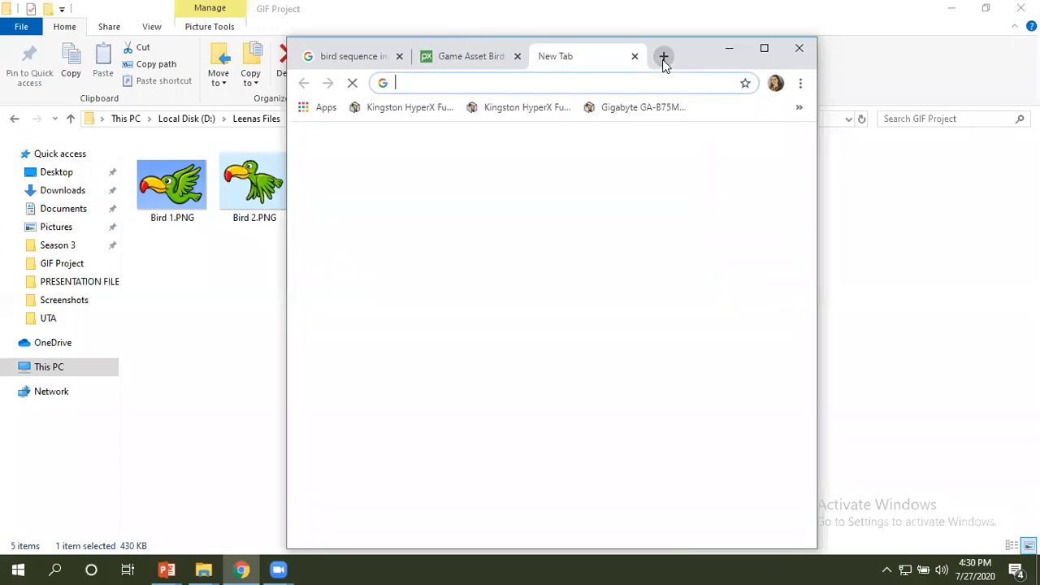
click(516, 56)
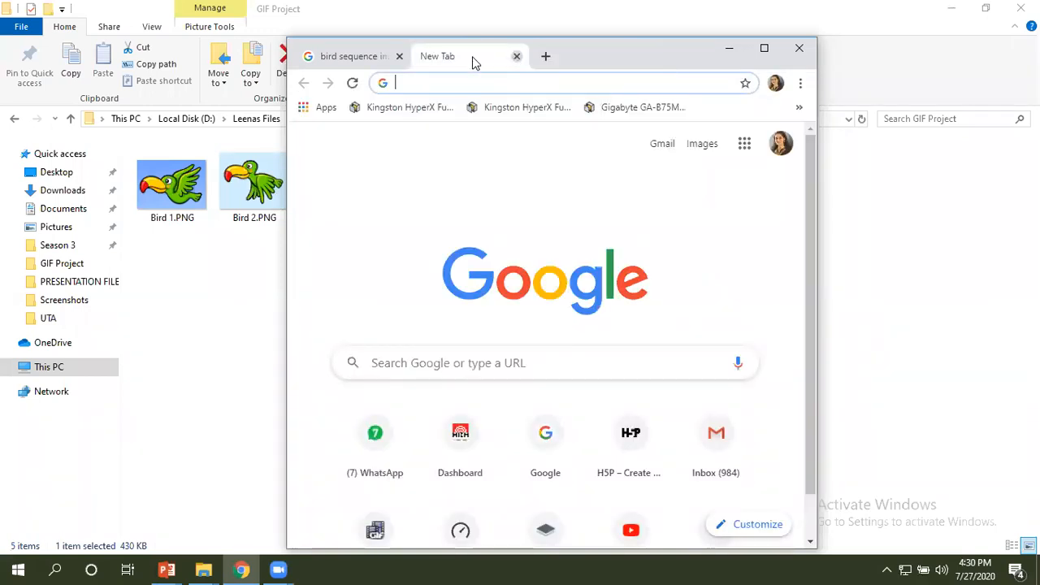
click(399, 56)
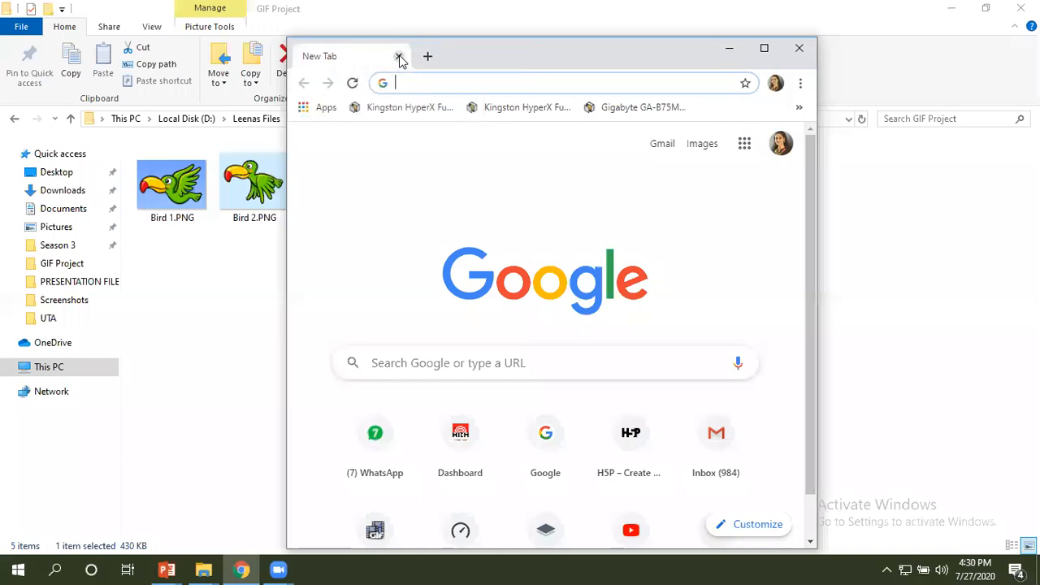
click(764, 49)
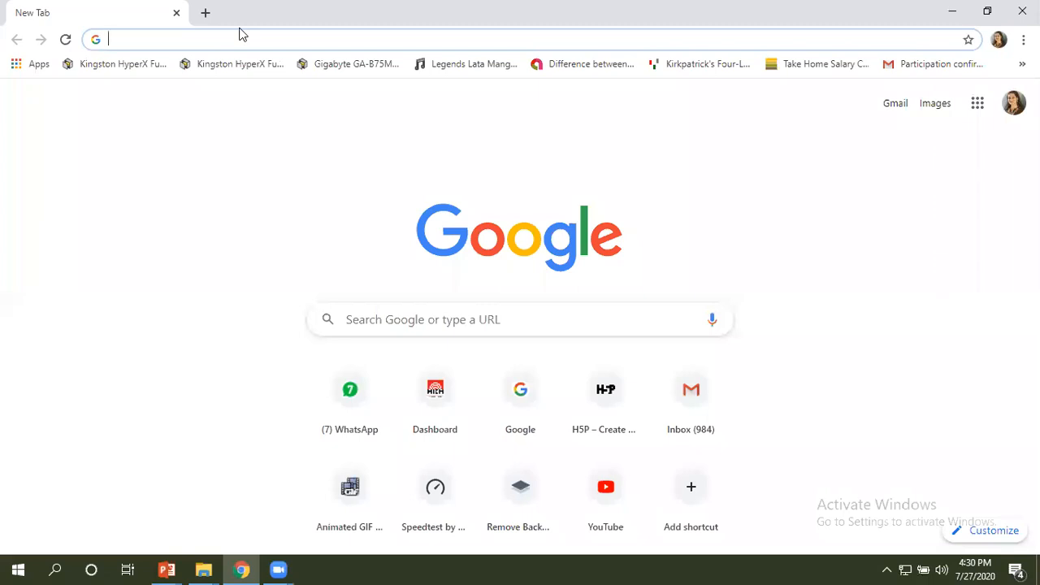
Return to the GIF Project folder in File Explorer and open Bird Sequence.png in Photos.
click(950, 15)
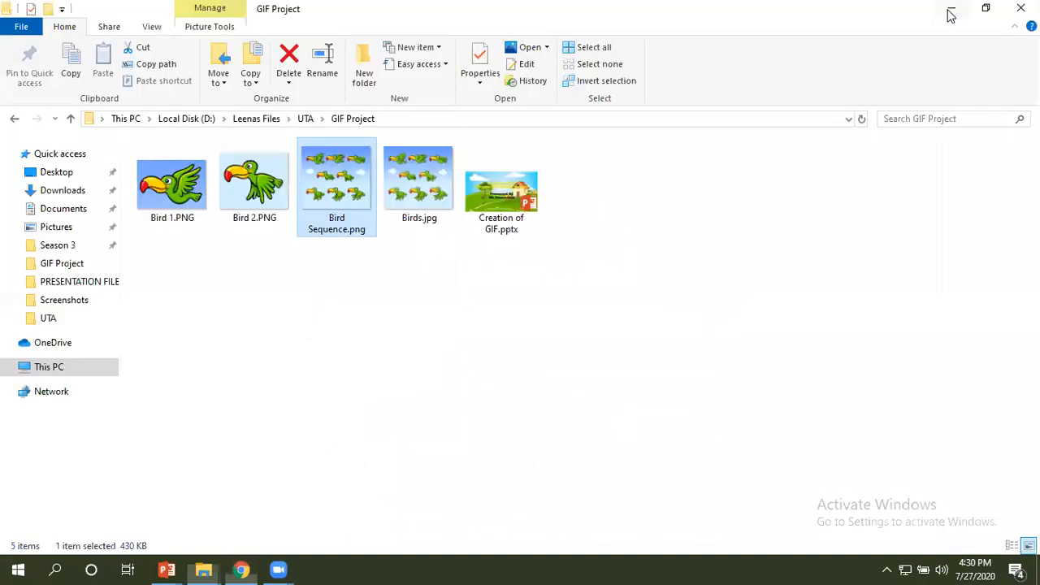
double_click(343, 163)
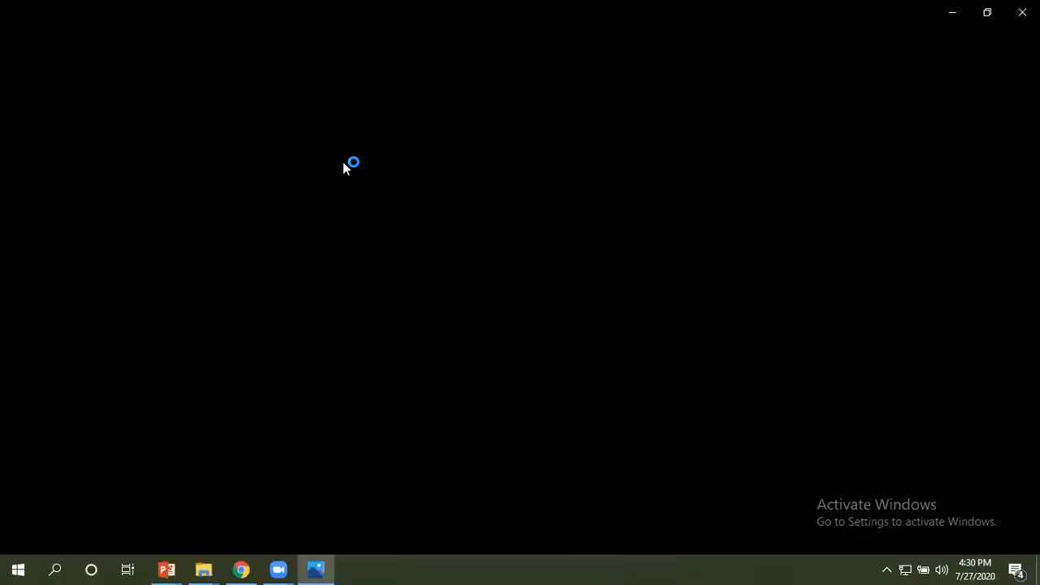
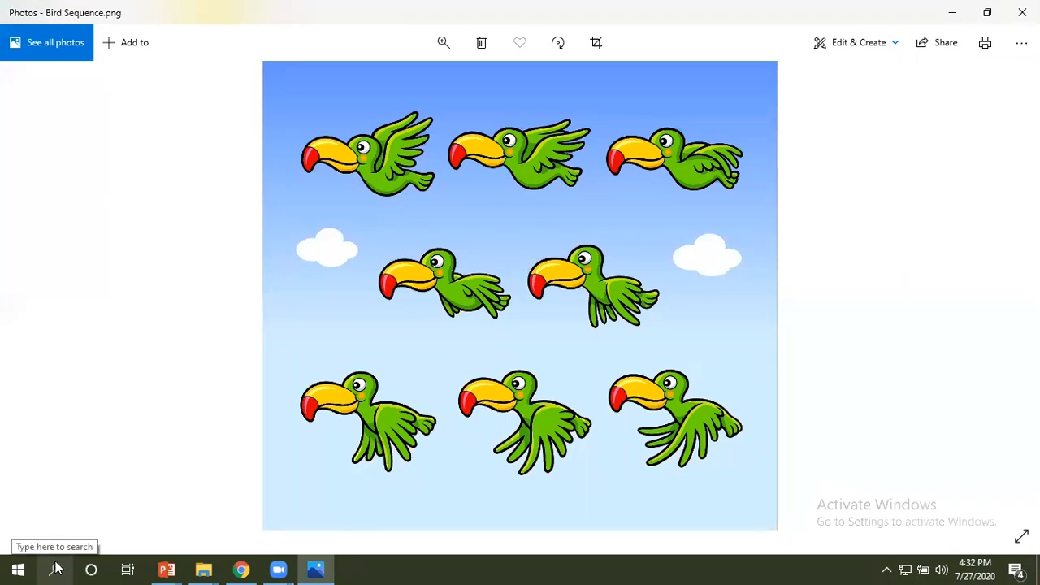
Open the Snipping Tool and capture a new snip of the first bird in the image's uppermost row.
click(59, 567)
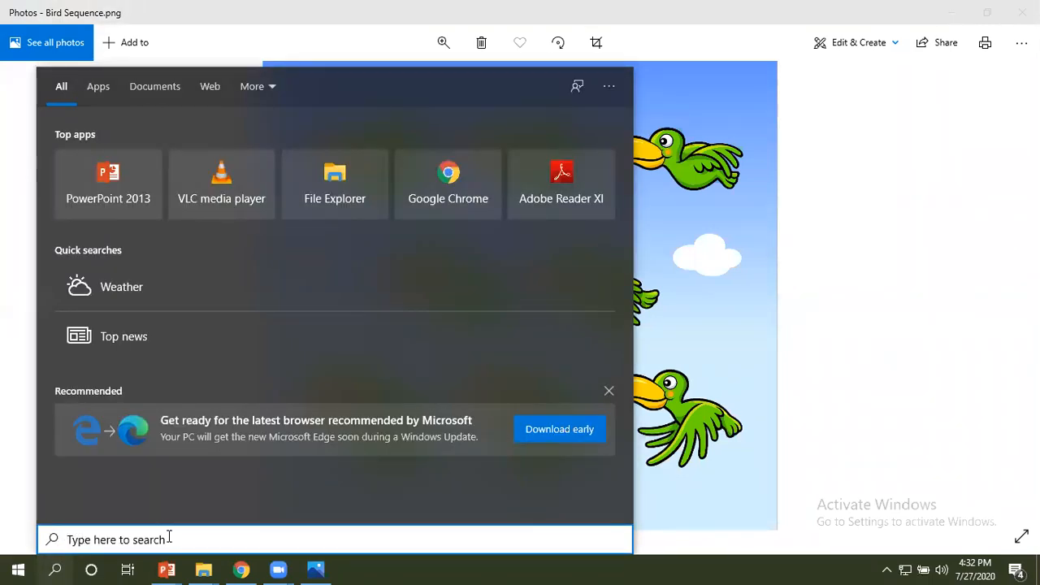
text(Sn)
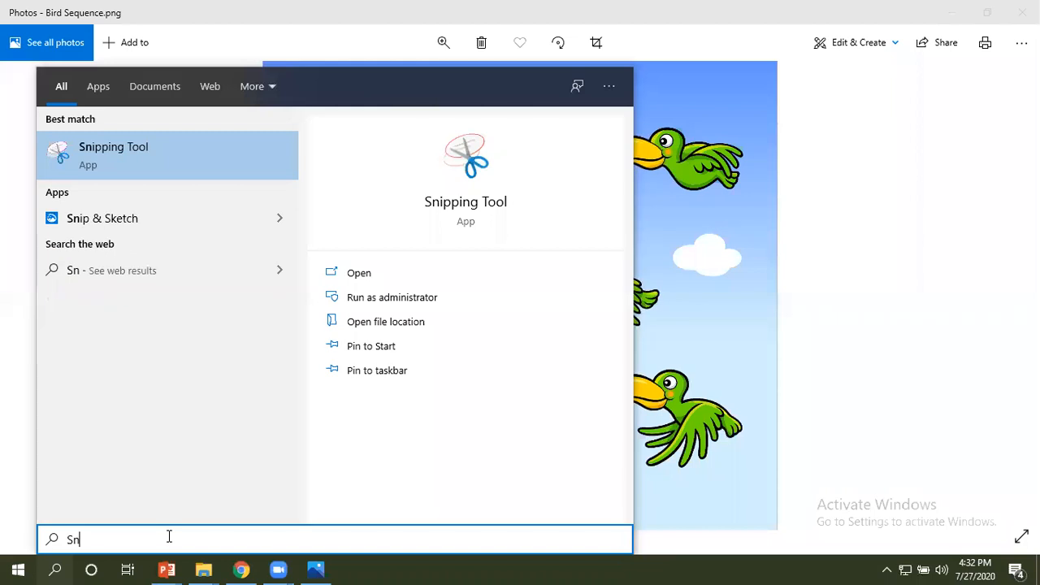
text(ipping)
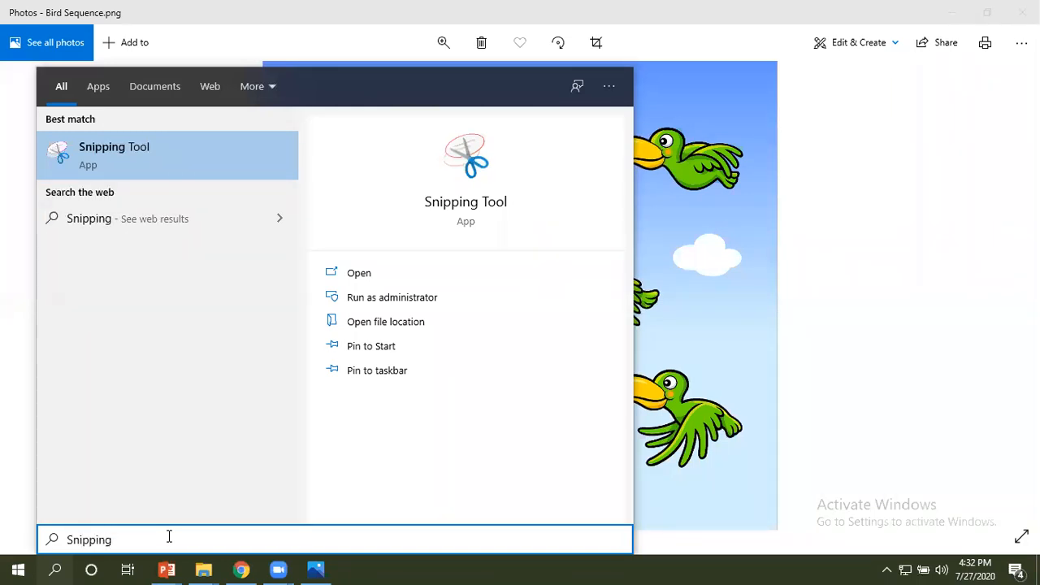
click(106, 160)
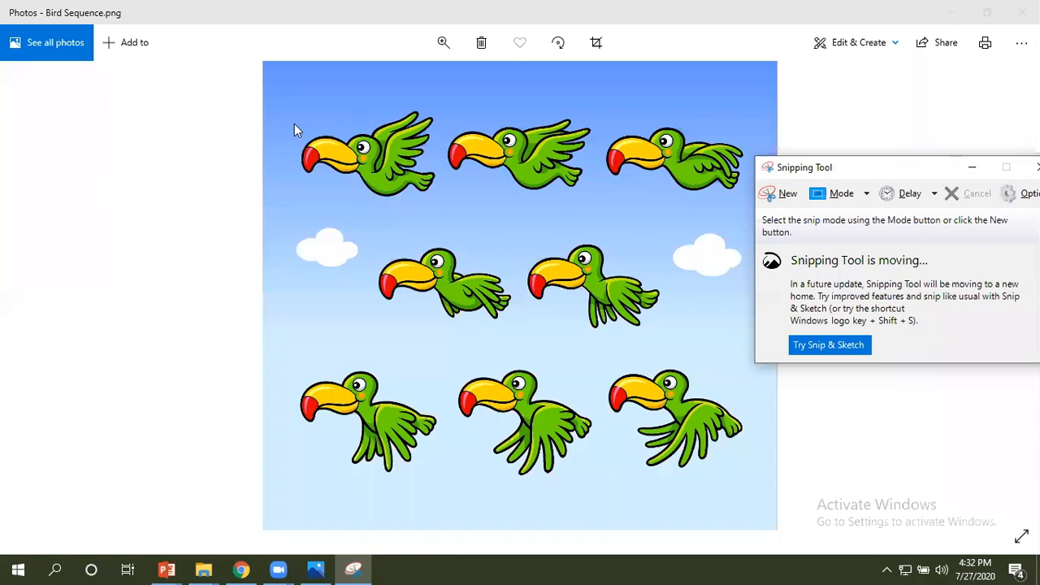
click(788, 195)
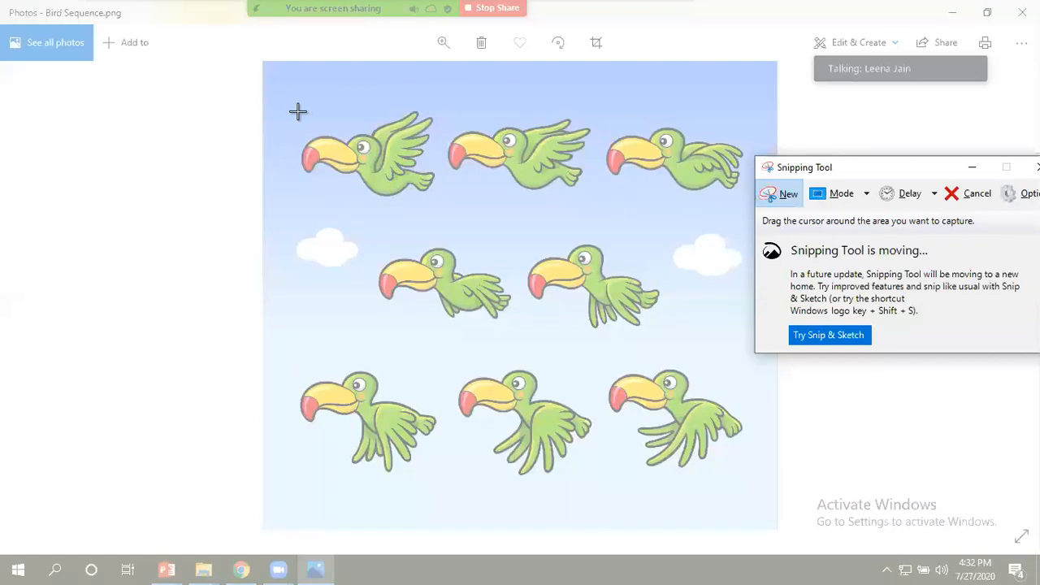
drag(297, 110, 441, 200)
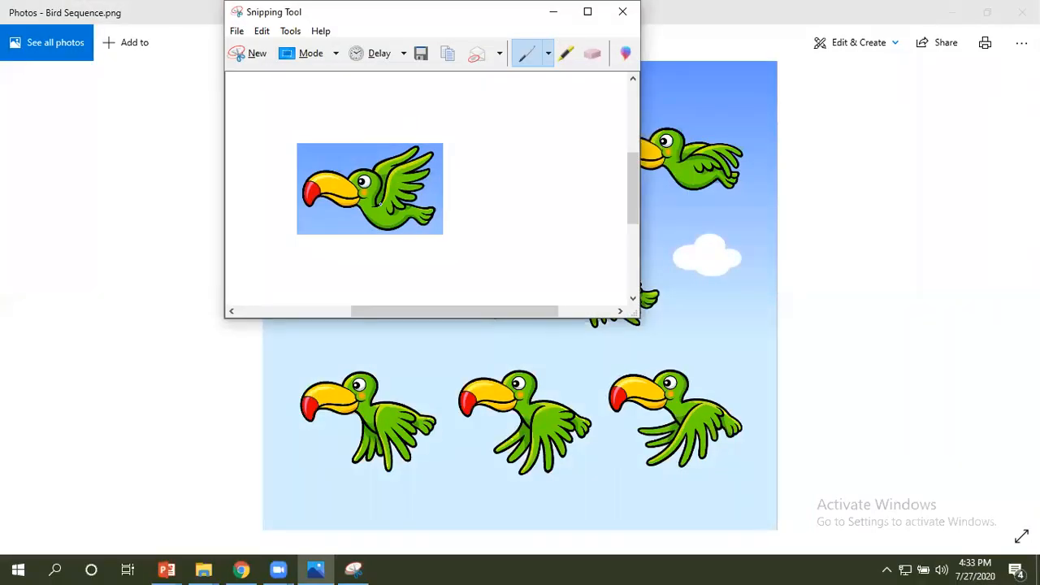
Open the snip's save dialog, cancel it, and close the Snipping Tool without saving the snip.
click(237, 30)
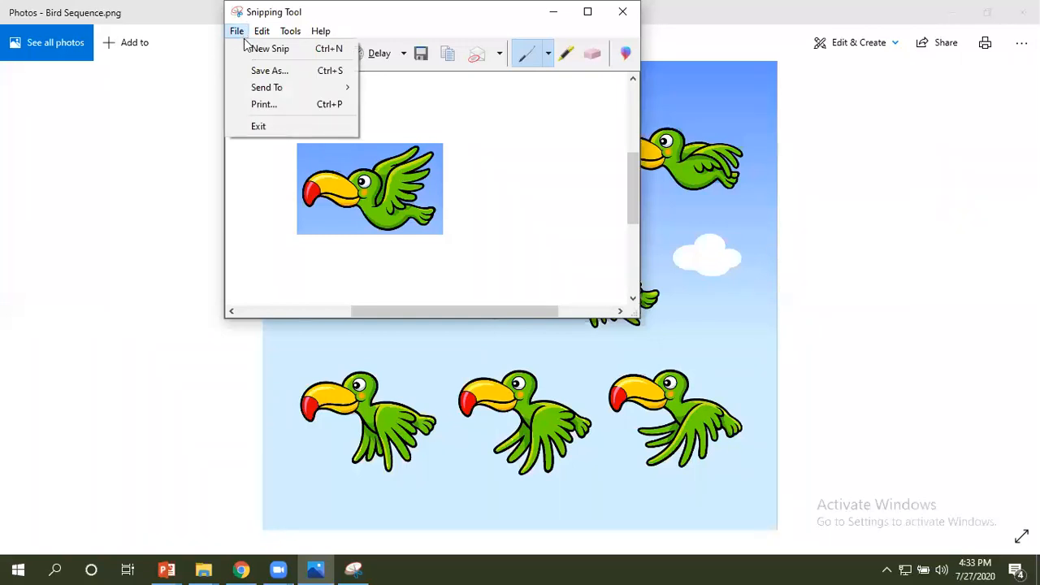
click(260, 73)
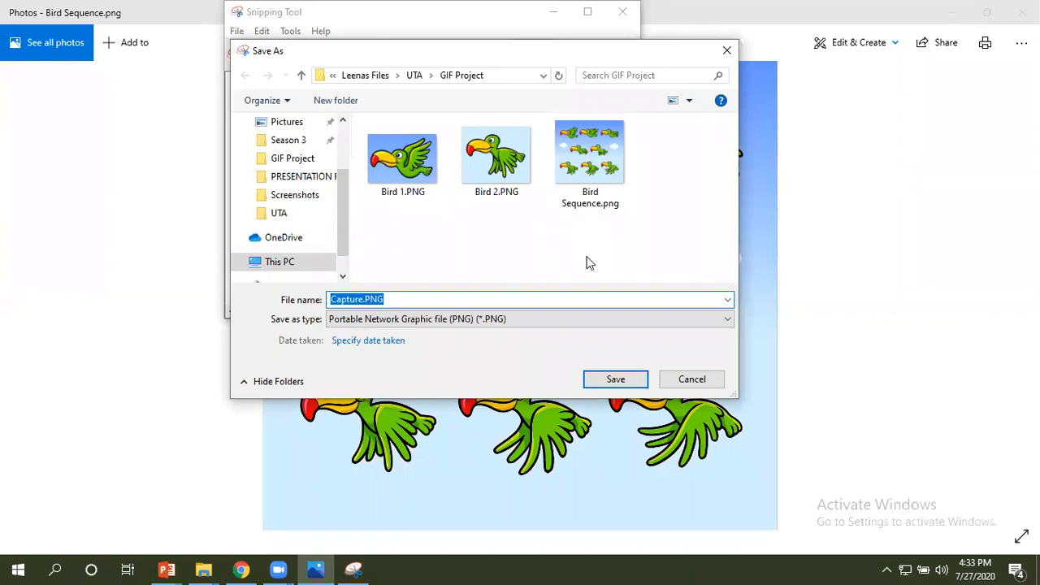
click(702, 379)
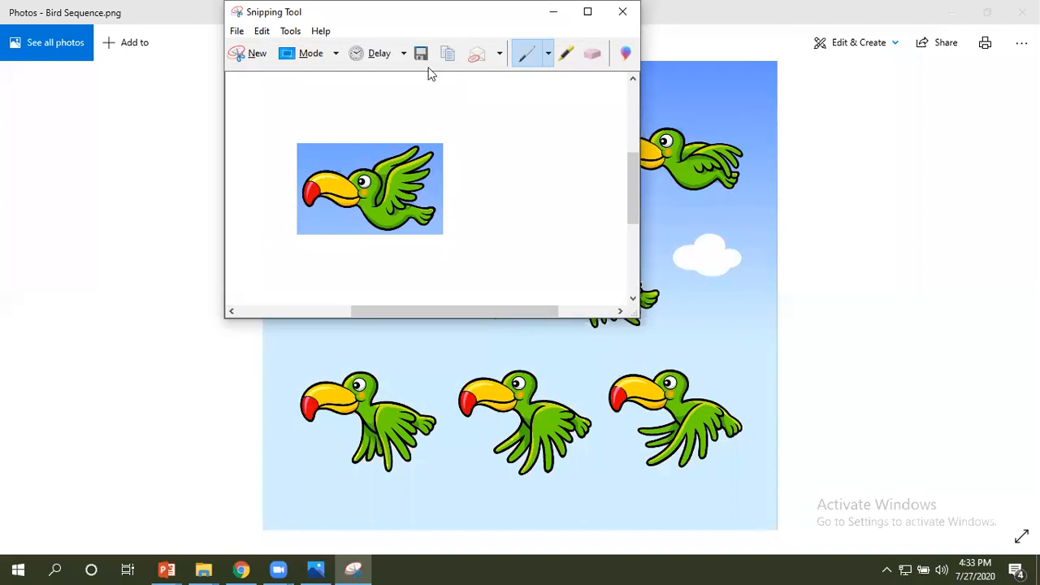
click(623, 11)
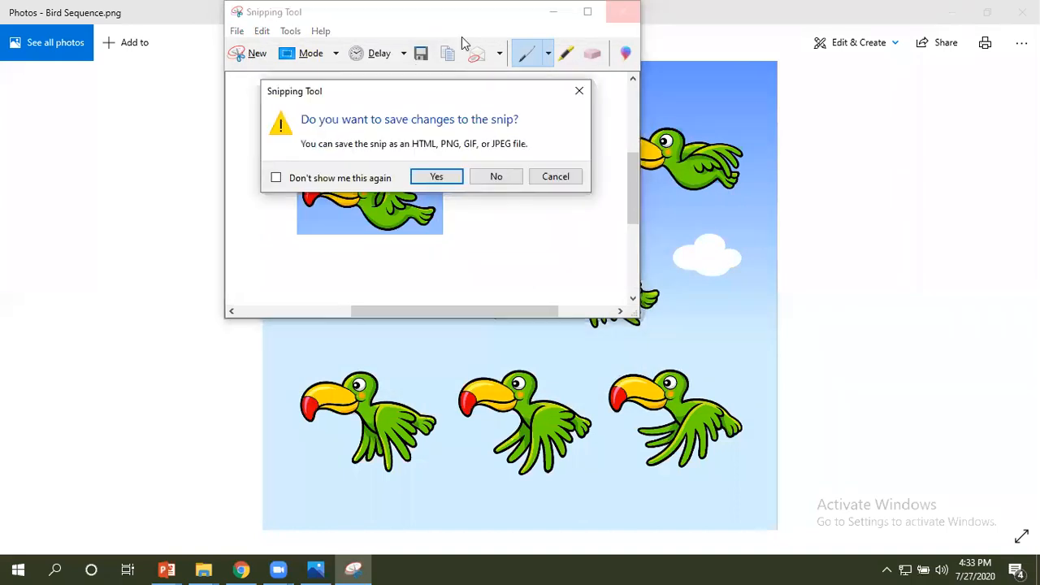
click(495, 178)
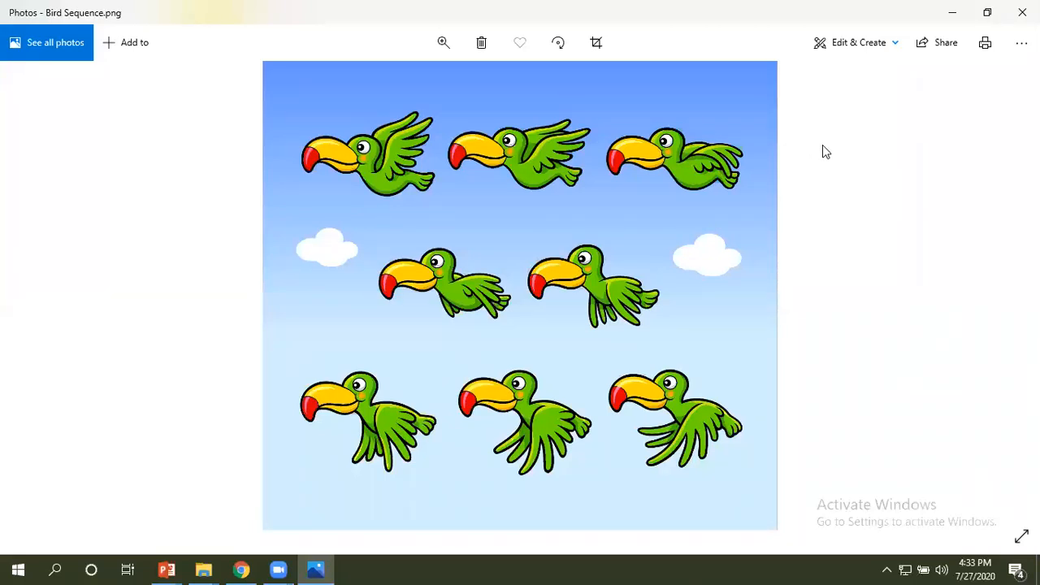
Close Photos, switch to Chrome, and open the remove.bg website.
click(1022, 11)
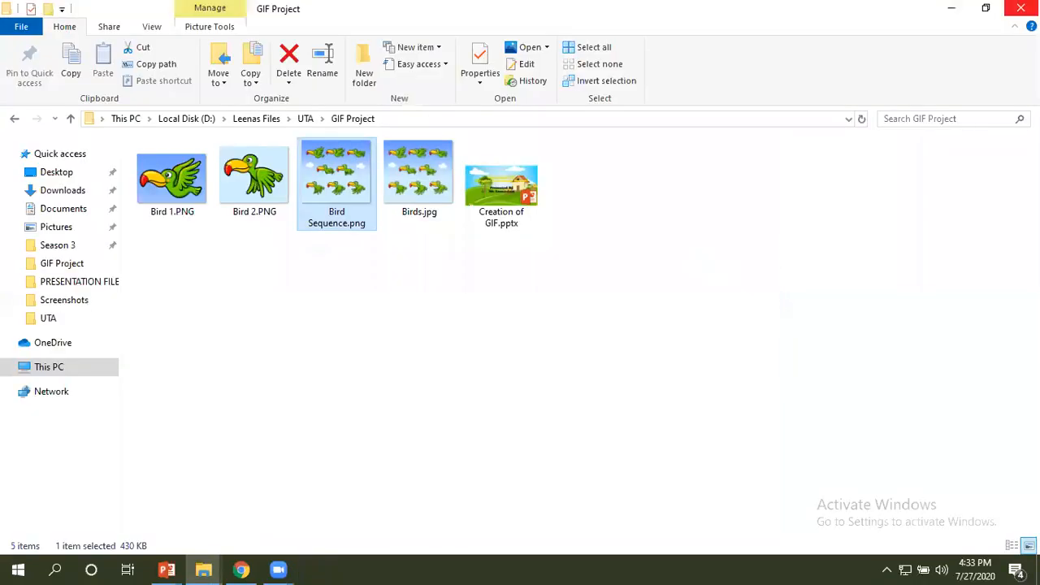
click(242, 569)
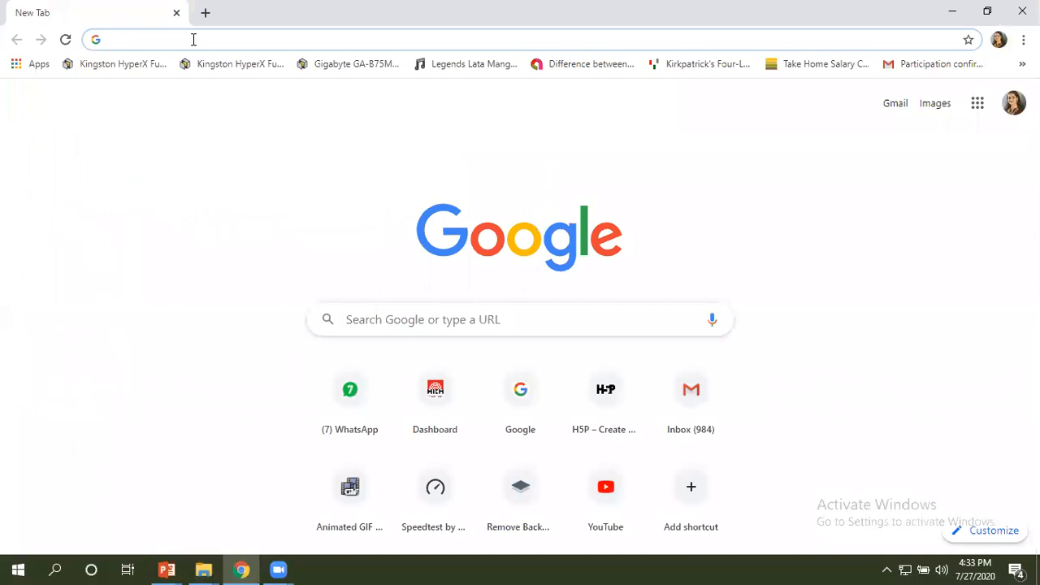
text(Re)
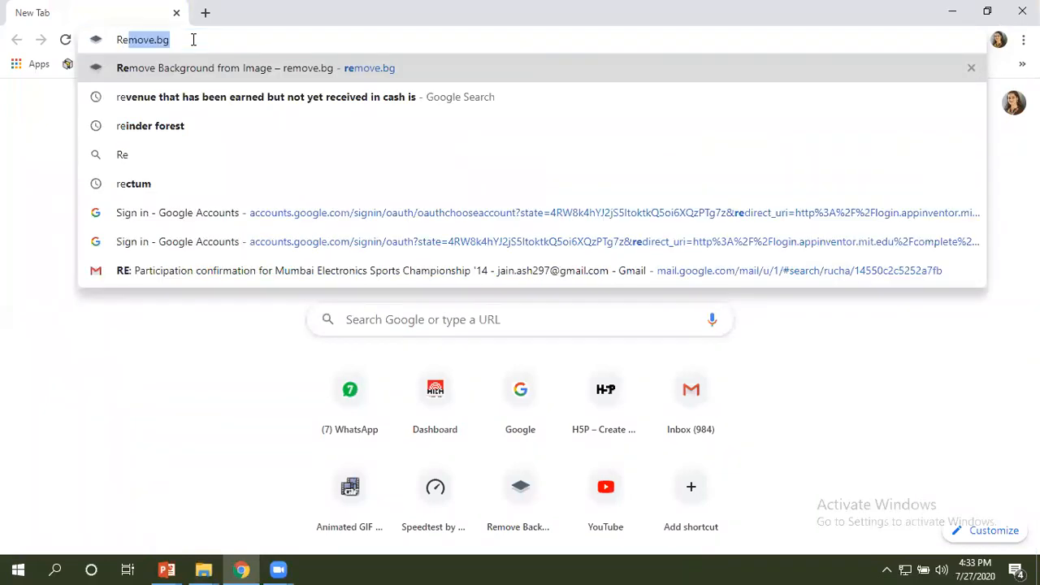
text(move)
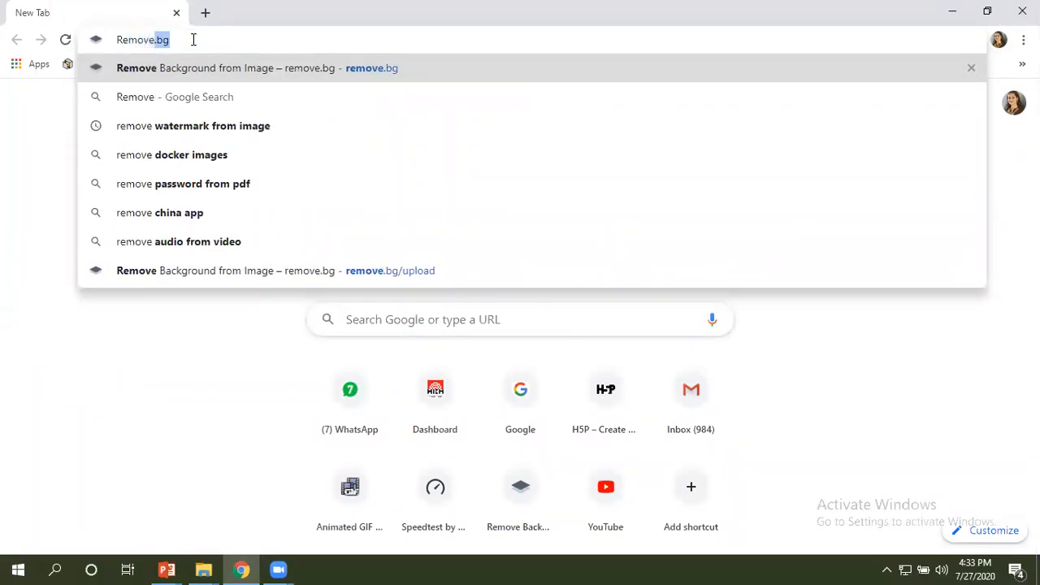
text(.bg)
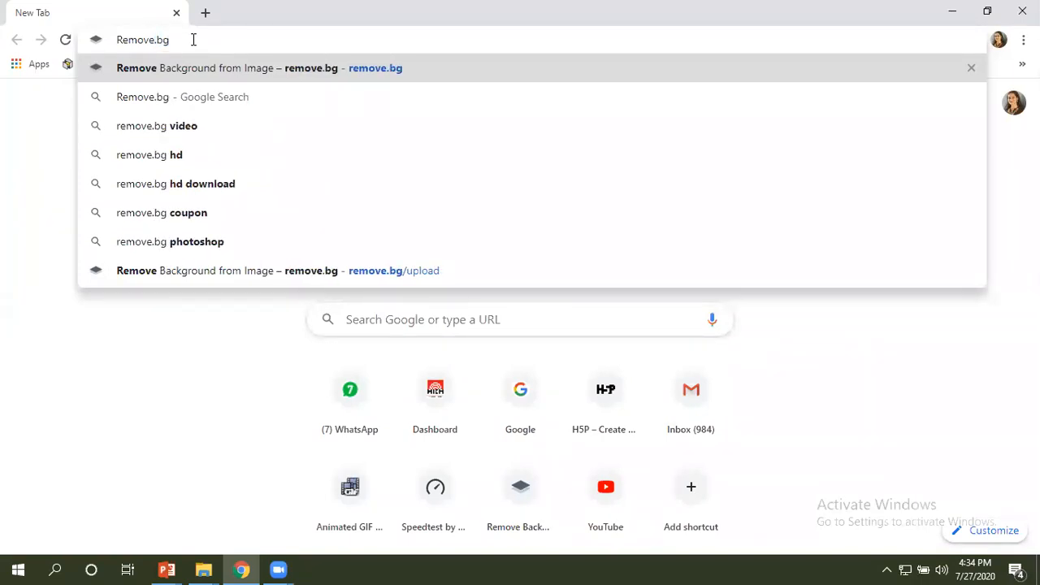
key(Return)
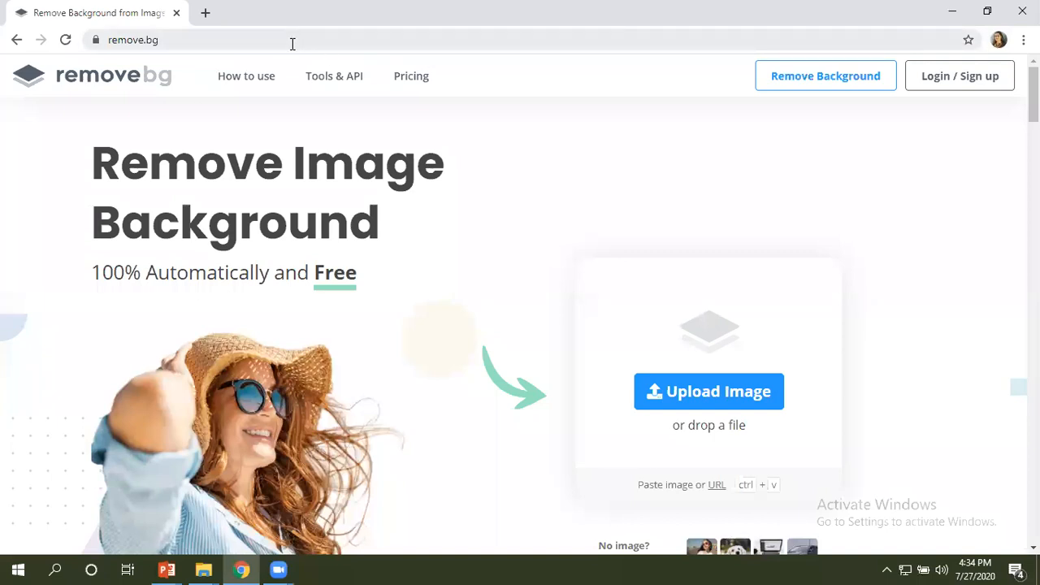
Go to google.com and run the suggested search "remove watermark from image".
click(207, 38)
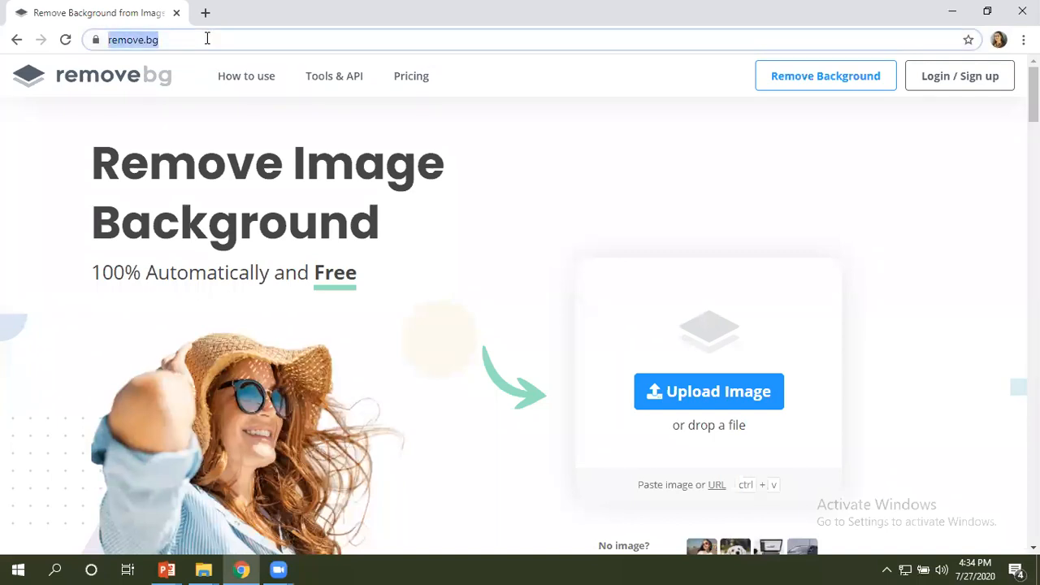
text(google.com)
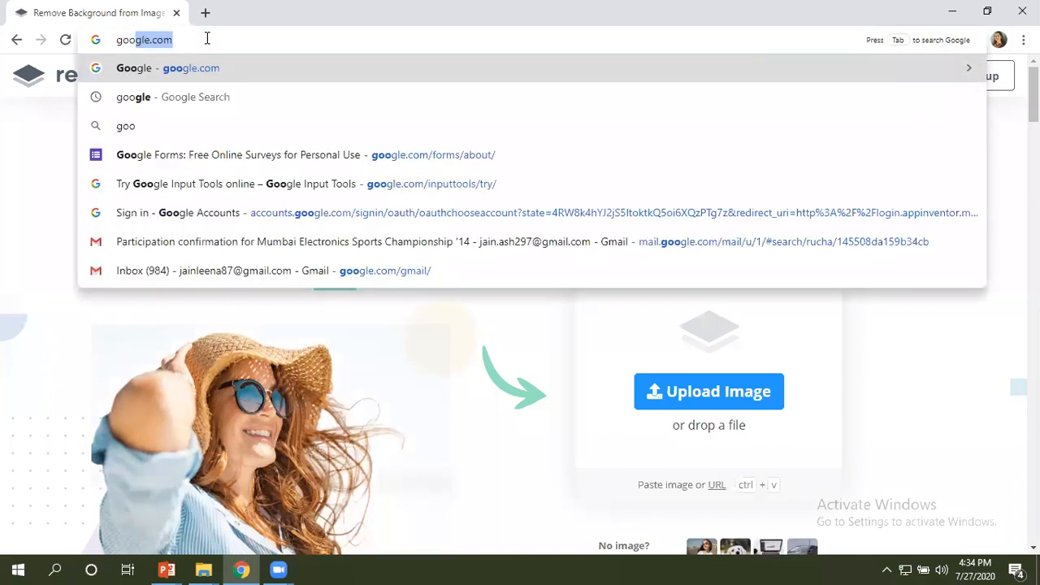
key(Return)
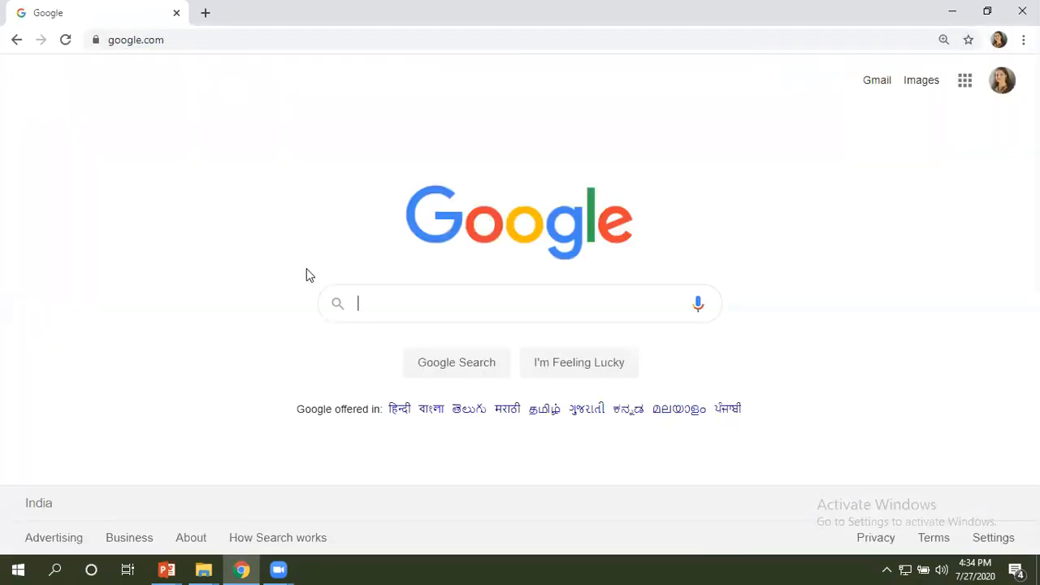
text(remove)
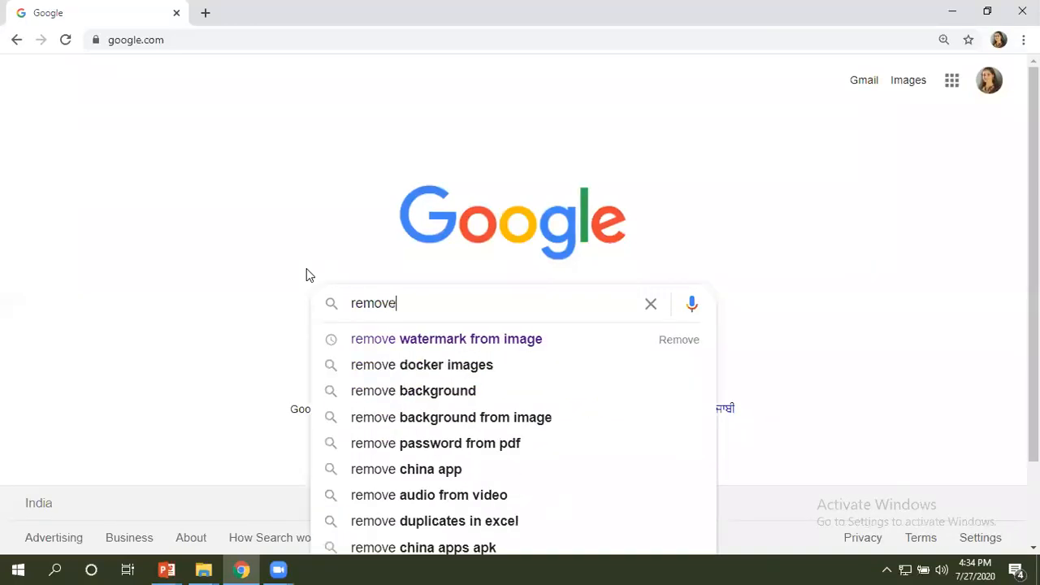
click(414, 348)
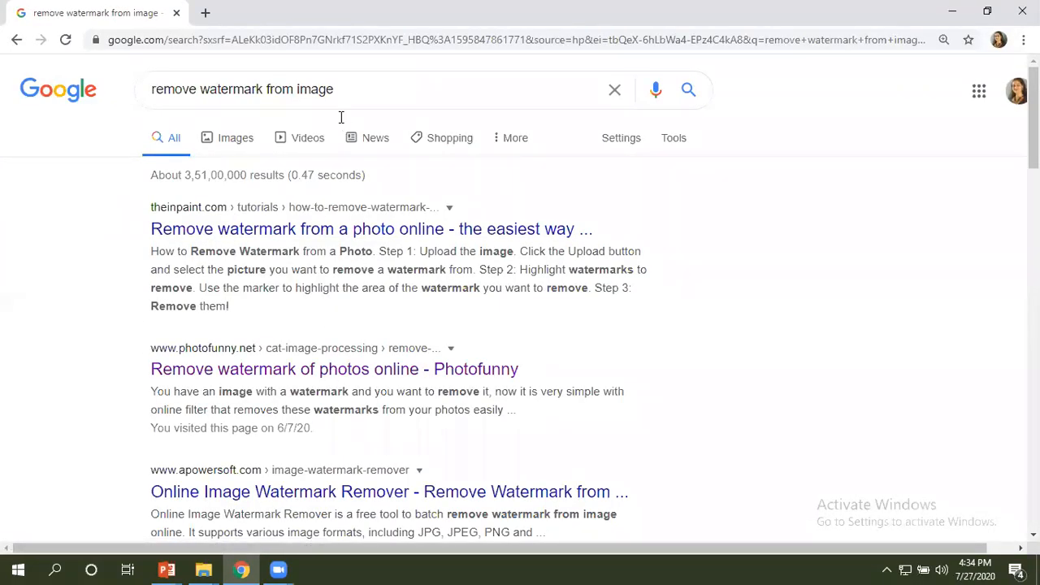
Change the Google search to "remove.bg" and run it.
click(367, 95)
key(BackSpace)
key(BackSpace)
key(BackSpace)
key(BackSpace)
key(BackSpace)
key(BackSpace)
key(BackSpace)
key(BackSpace)
key(BackSpace)
key(BackSpace)
key(BackSpace)
key(BackSpace)
key(BackSpace)
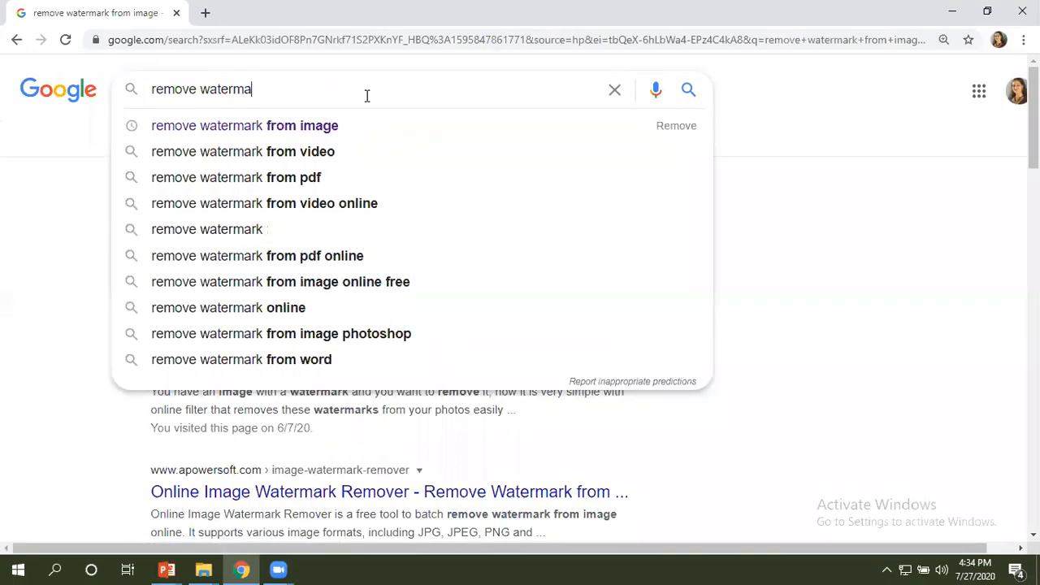
key(BackSpace)
key(BackSpace)
key(BackSpace)
key(BackSpace)
key(BackSpace)
key(BackSpace)
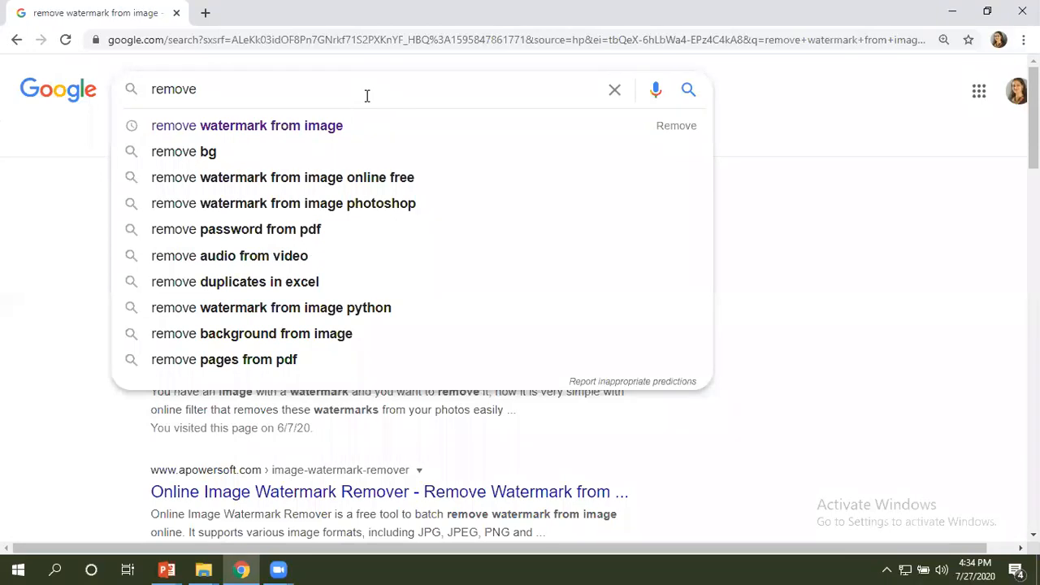
text(.bg)
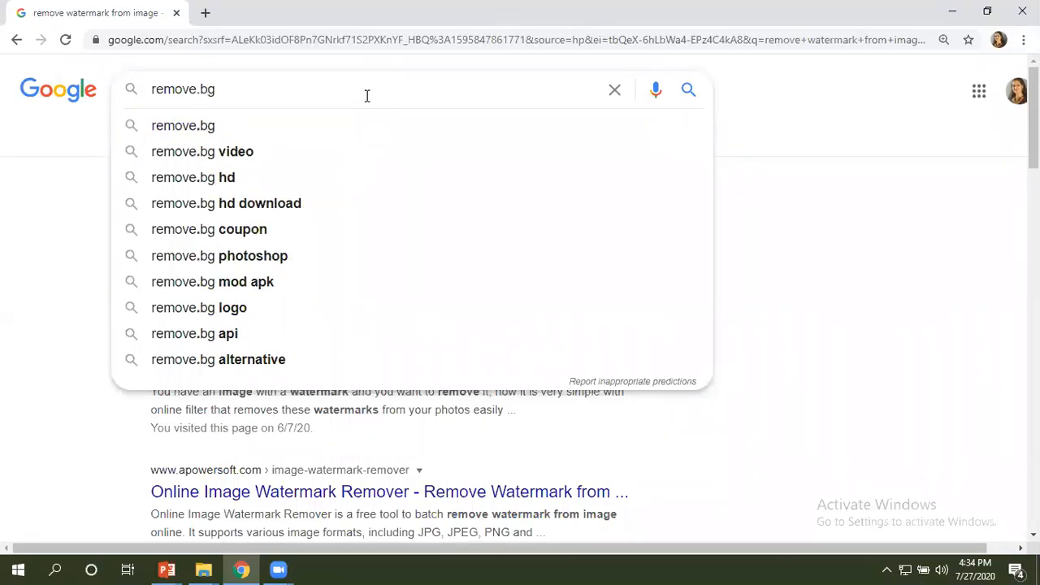
key(Return)
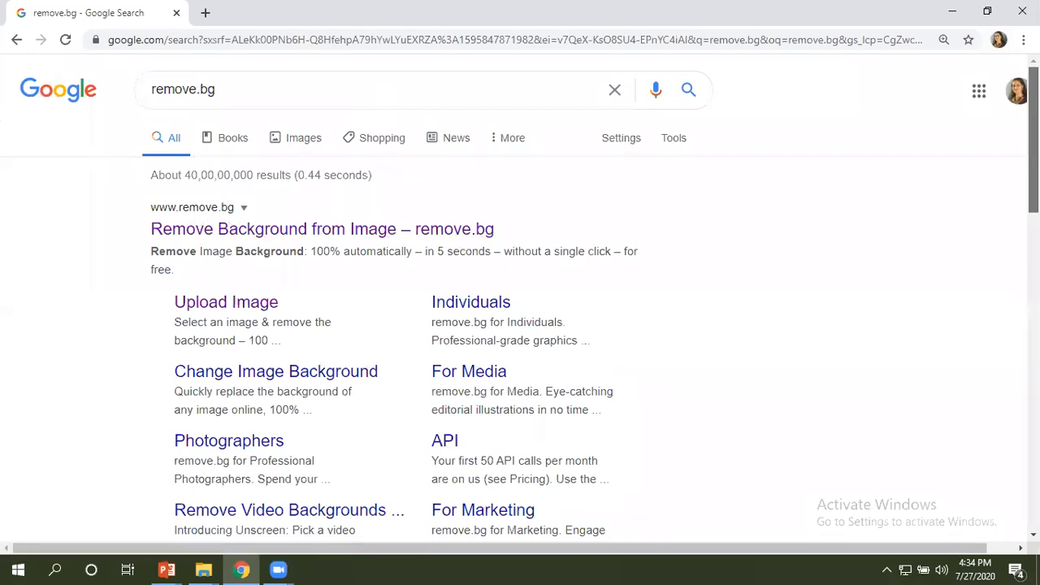
scroll(520, 309, down, 3)
scroll(521, 317, down, 4)
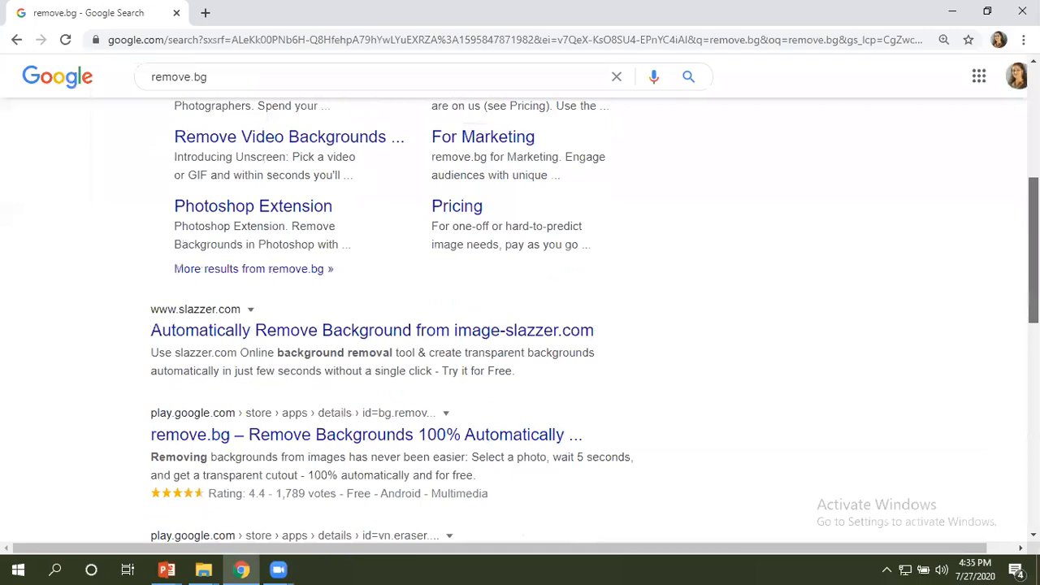
scroll(520, 317, up, 2)
scroll(448, 213, up, 5)
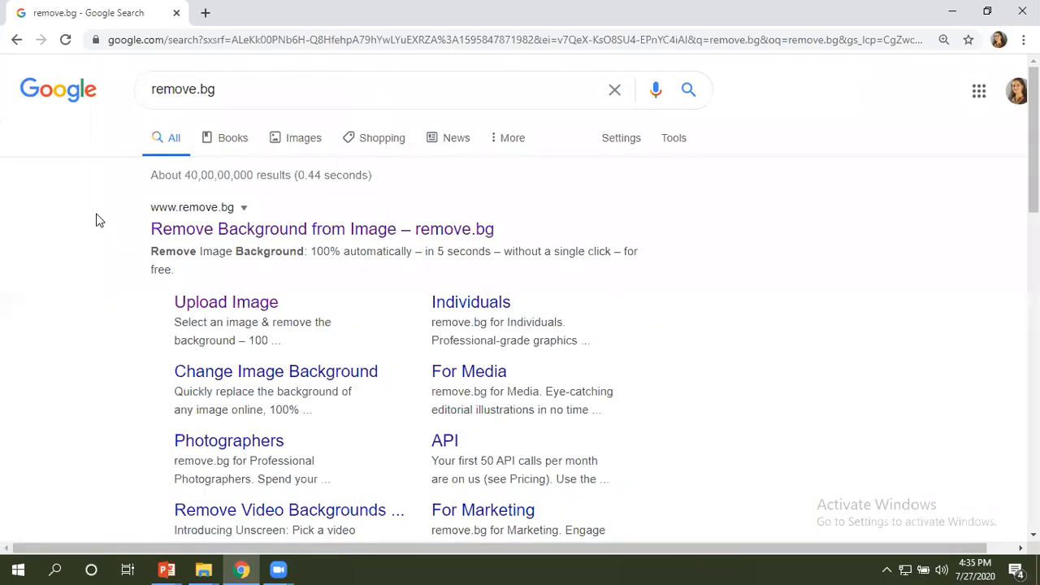
click(176, 211)
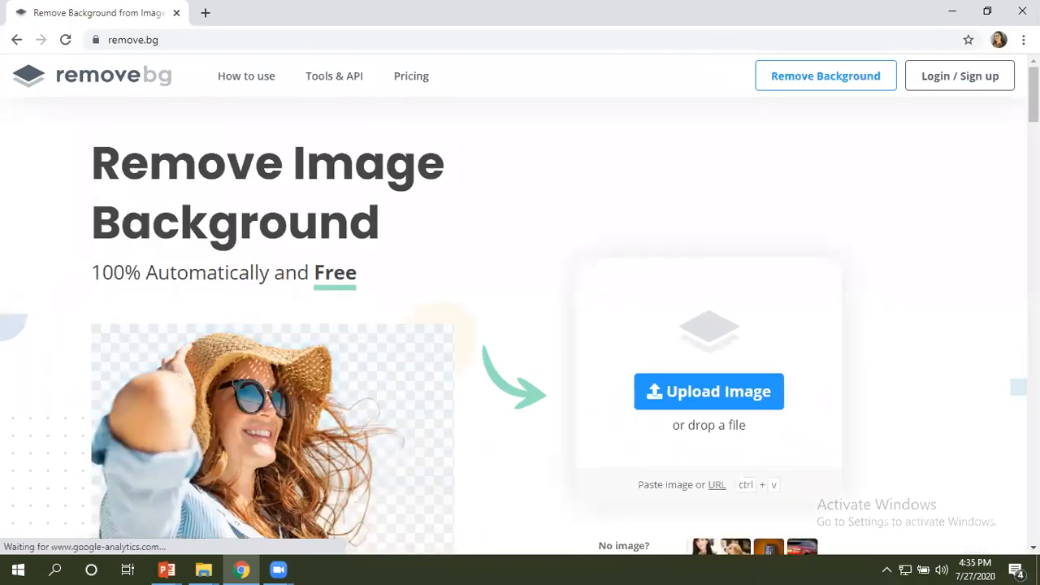
Upload Bird 1.PNG from the GIF Project folder inside UTA to remove.bg for background removal.
scroll(520, 325, down, 8)
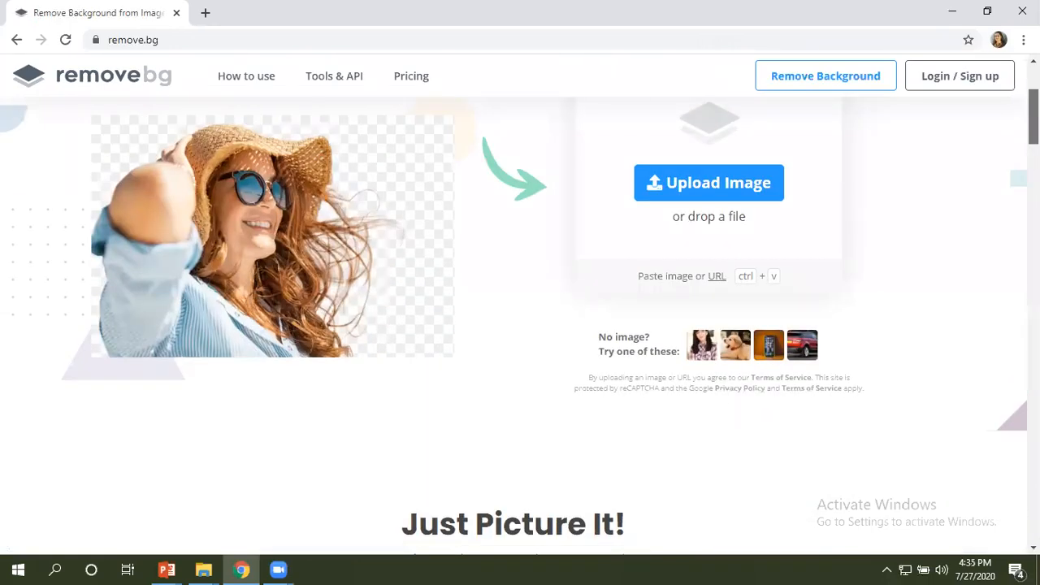
scroll(520, 325, down, 3)
scroll(520, 325, up, 5)
scroll(520, 325, up, 4)
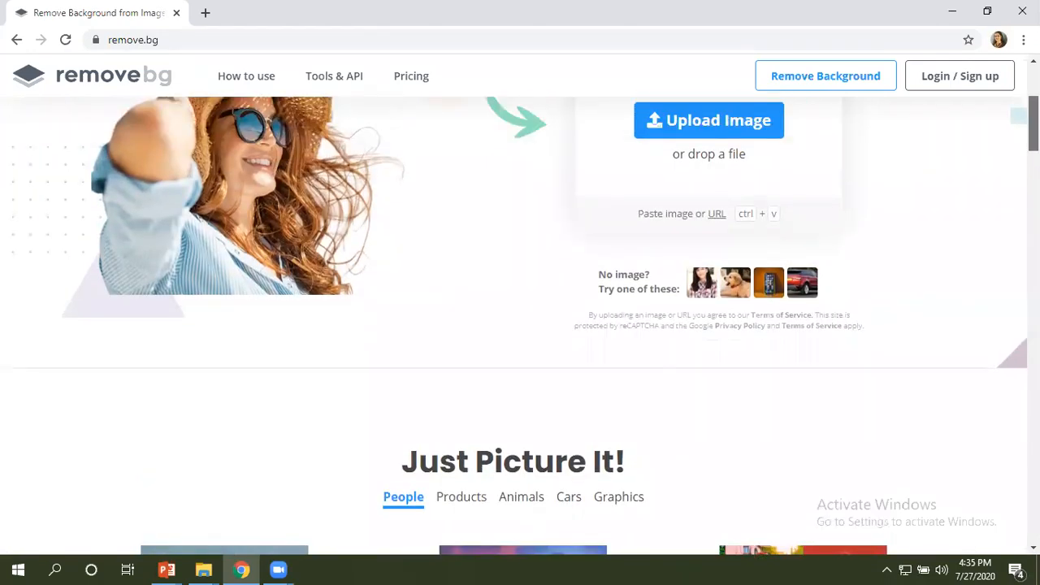
scroll(520, 325, up, 1)
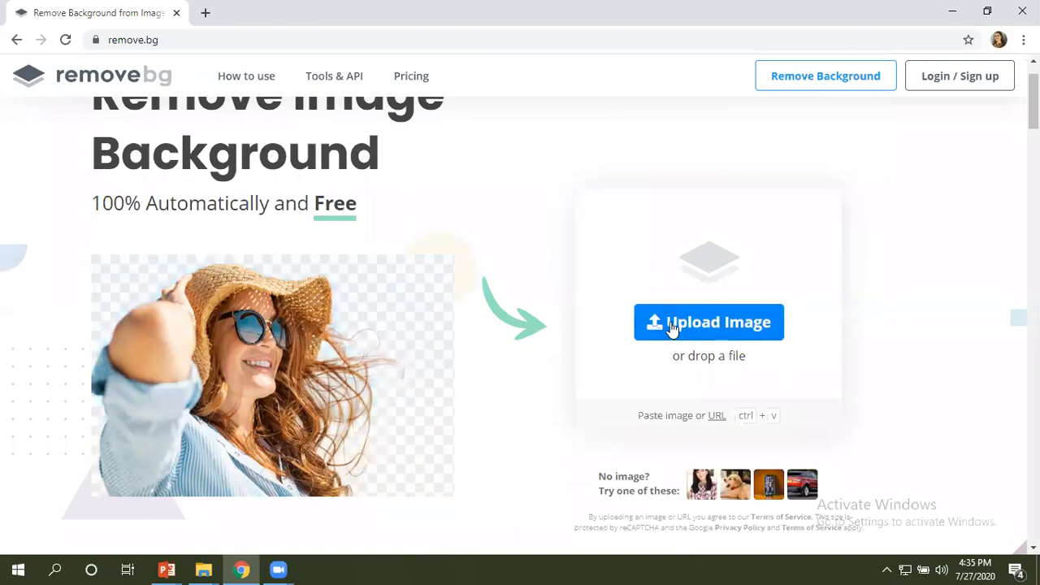
click(718, 325)
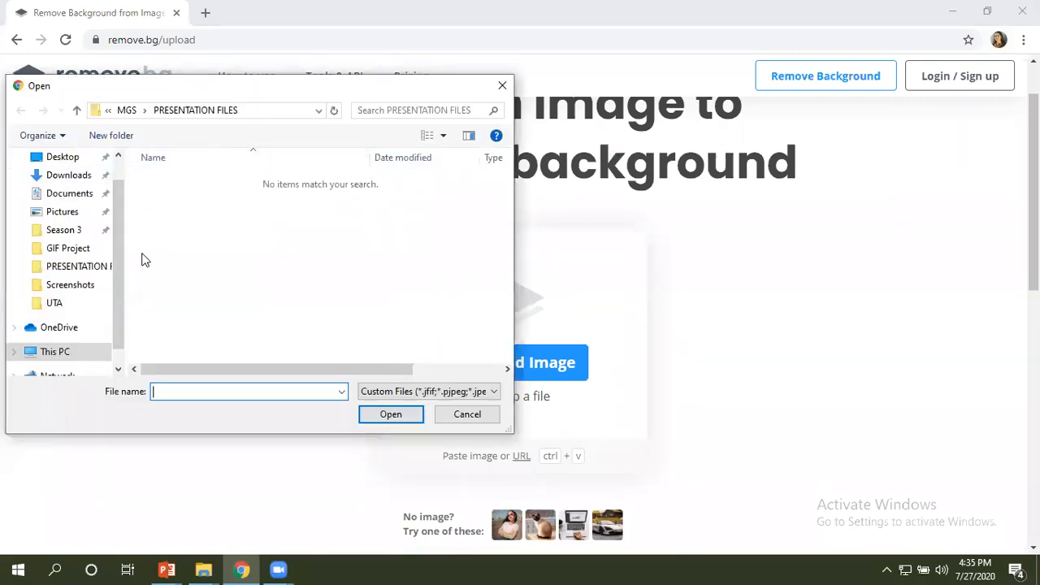
click(55, 305)
double_click(185, 199)
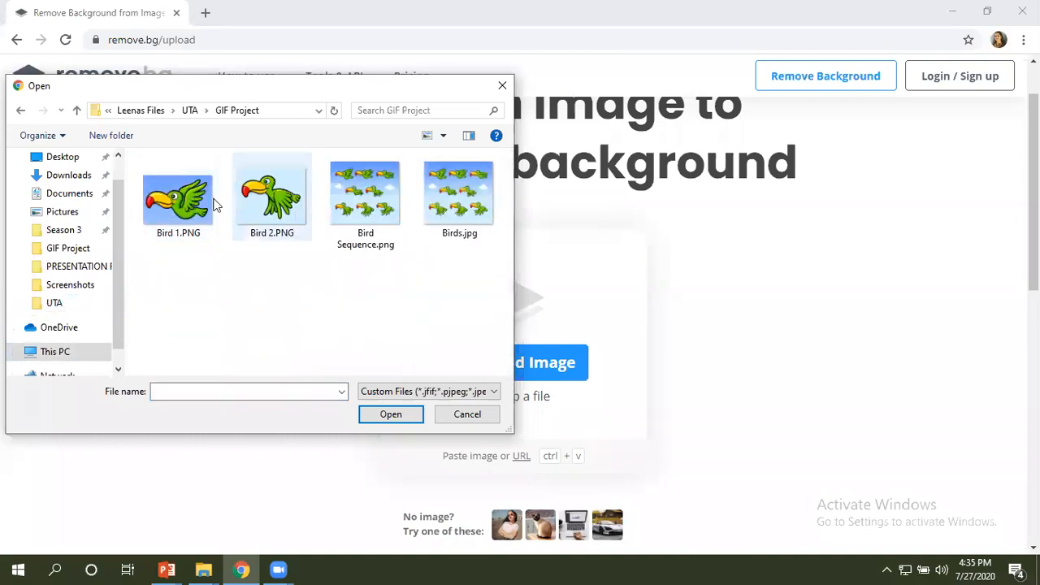
click(180, 208)
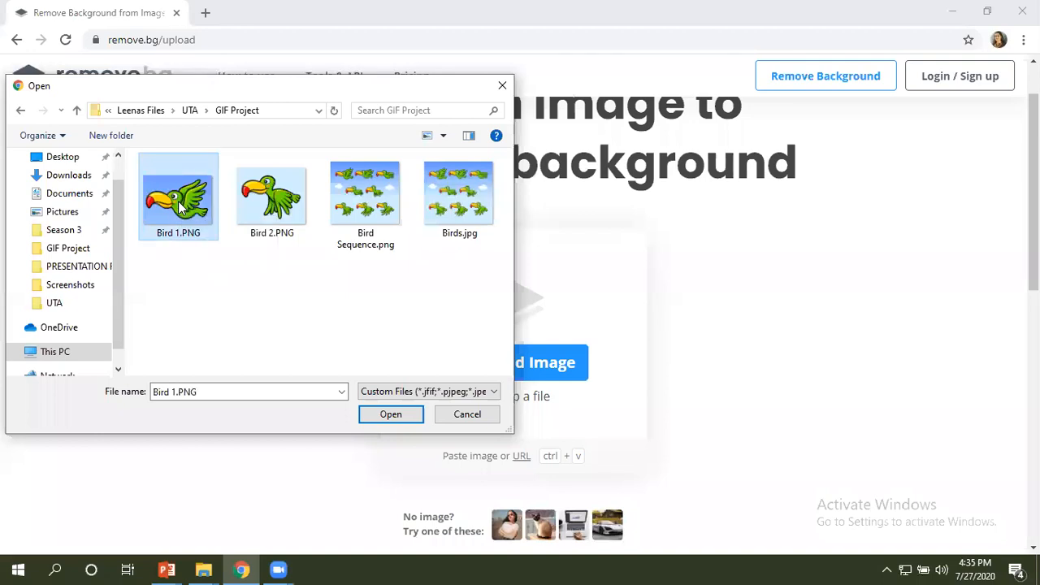
click(388, 413)
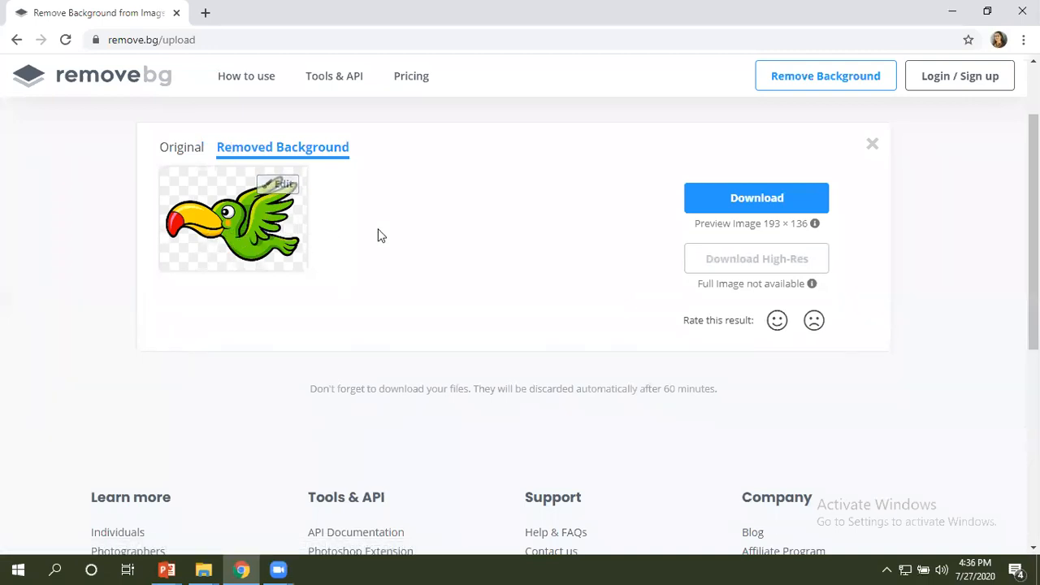
Download the background-free Bird 1 preview image and show the downloaded file in its folder.
click(748, 209)
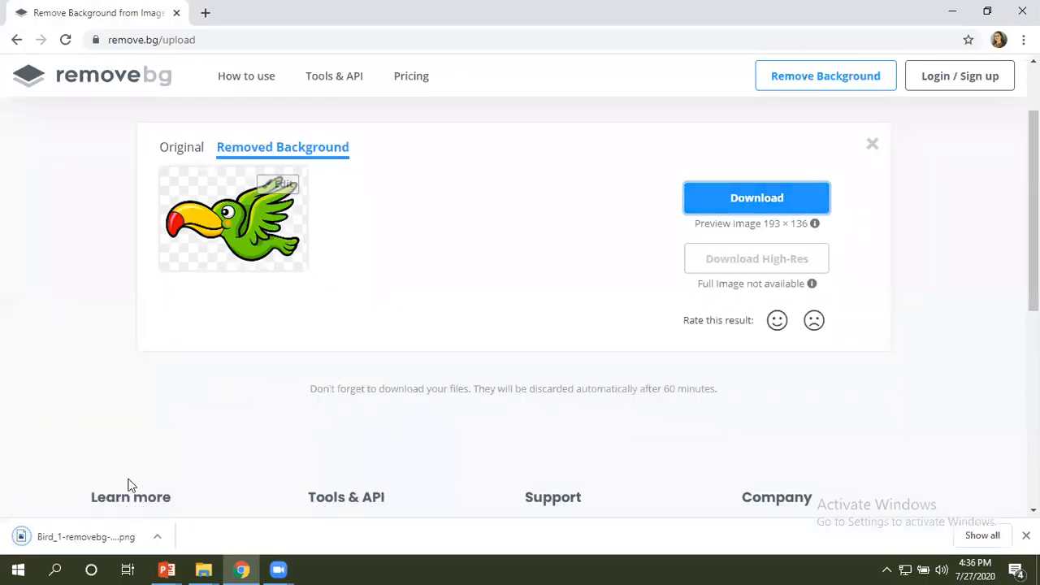
right_click(105, 536)
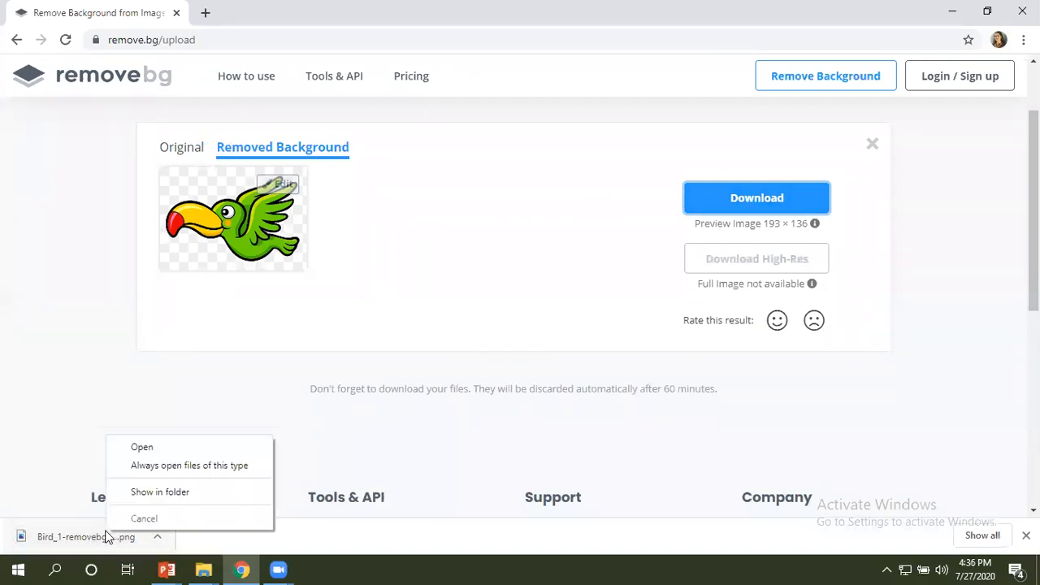
click(155, 492)
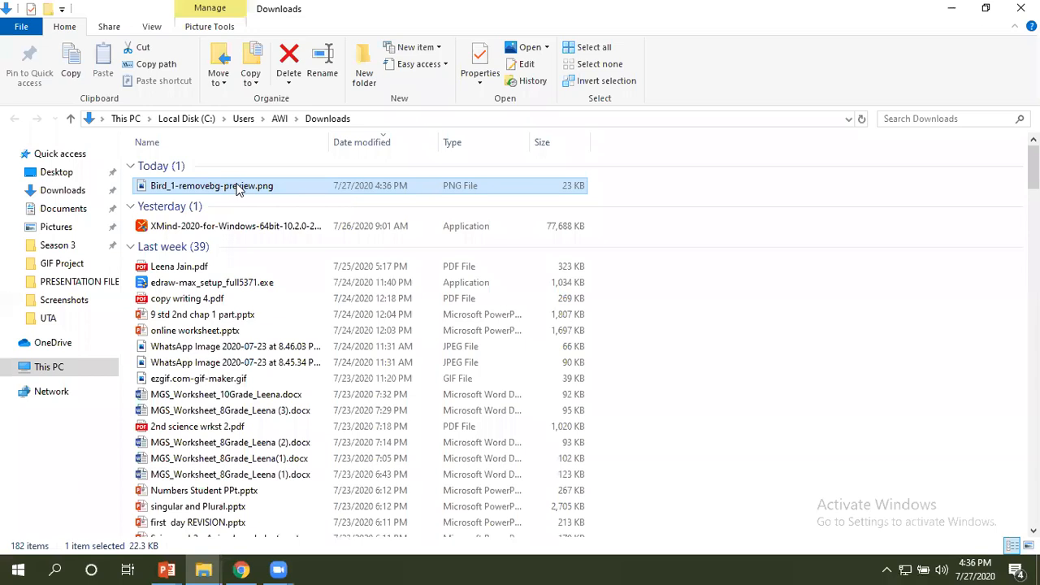
Move Bird_1-removebg-preview.png from Downloads into the GIF Project folder.
right_click(237, 189)
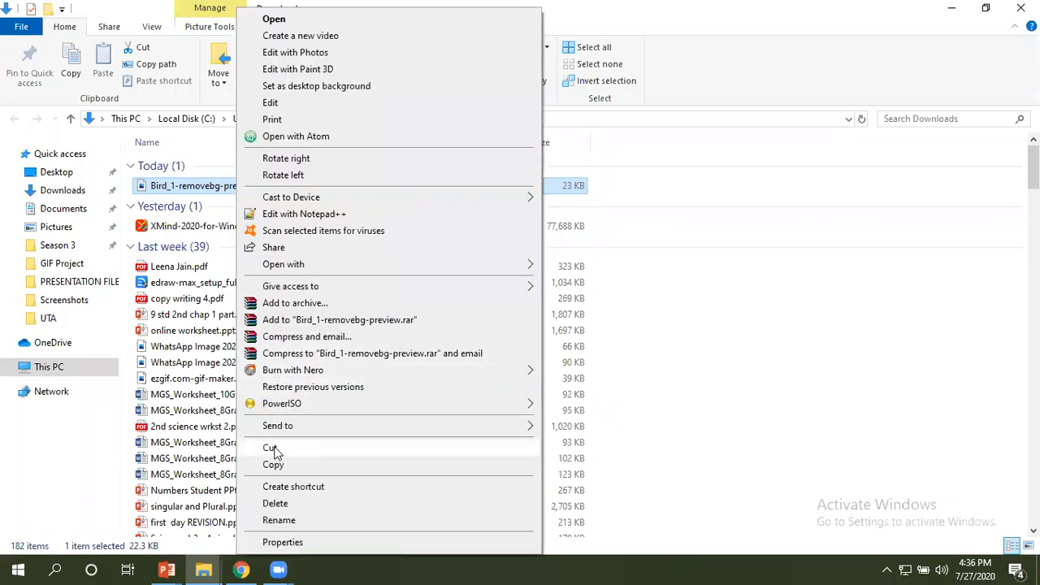
click(273, 452)
mouse_move(213, 569)
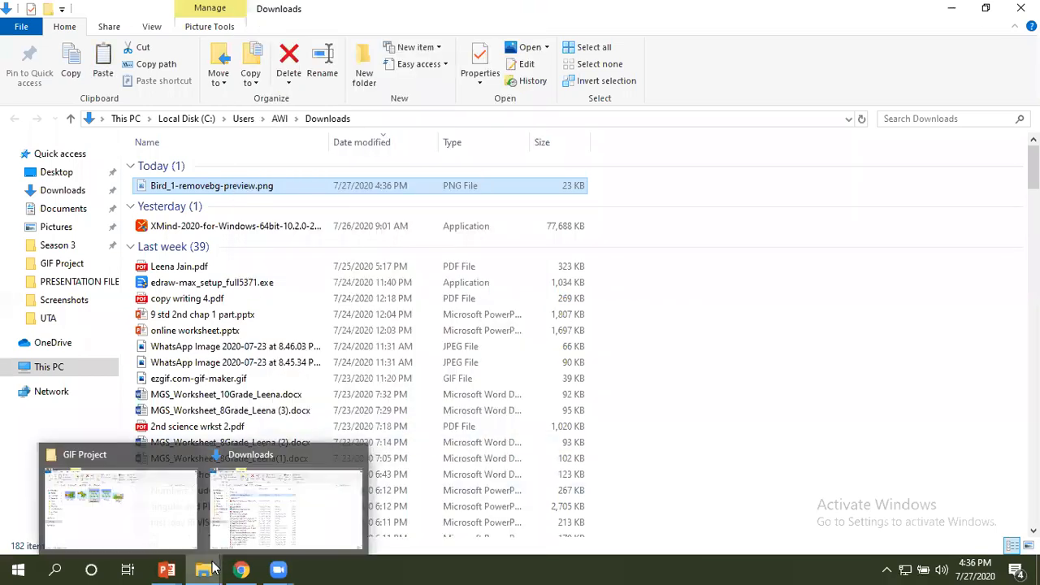
click(169, 521)
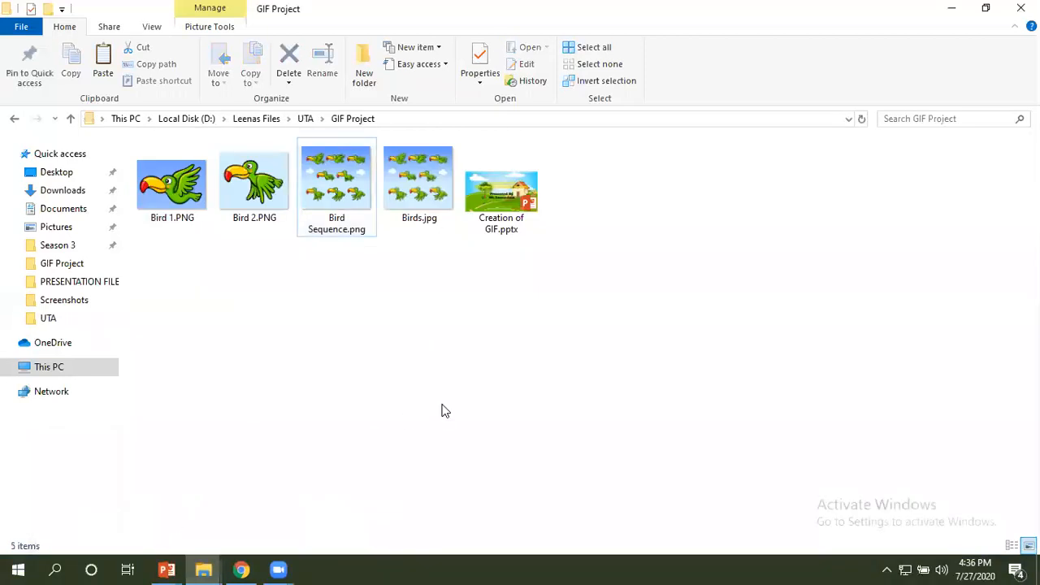
right_click(441, 411)
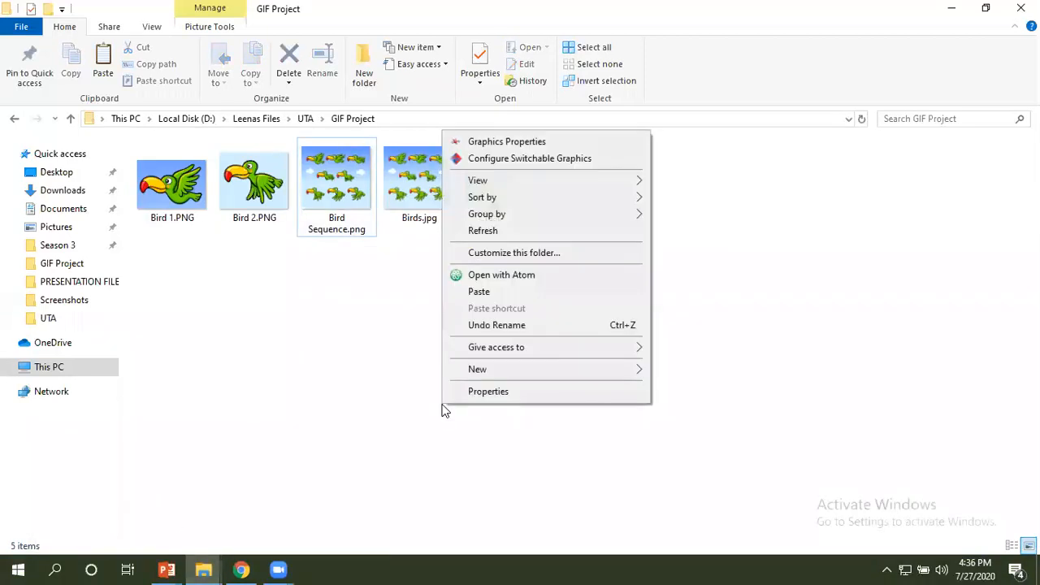
click(503, 294)
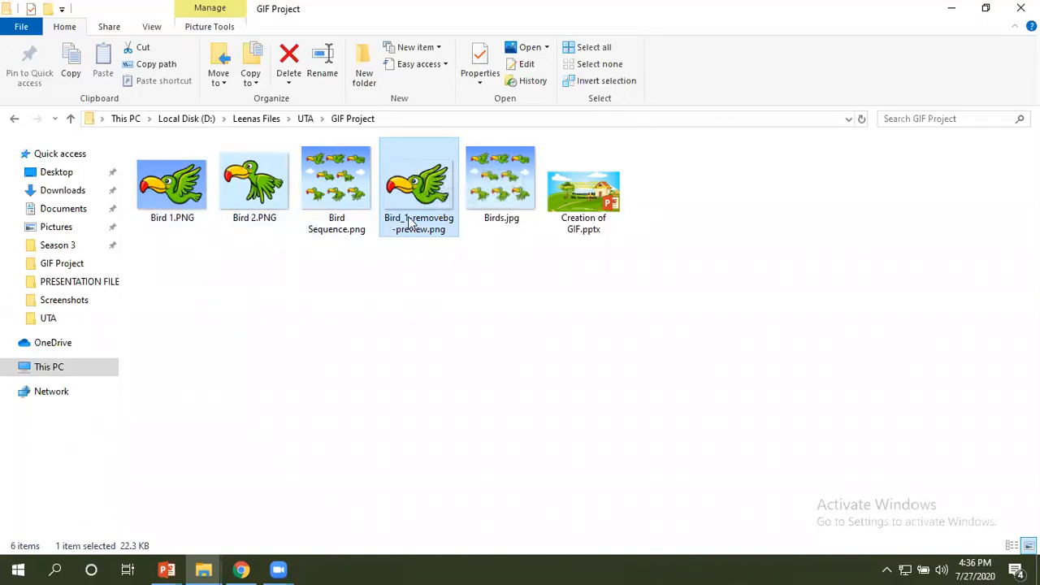
Rename Bird_1-removebg-preview.png in the GIF Project folder as Bird 3.png.
right_click(410, 224)
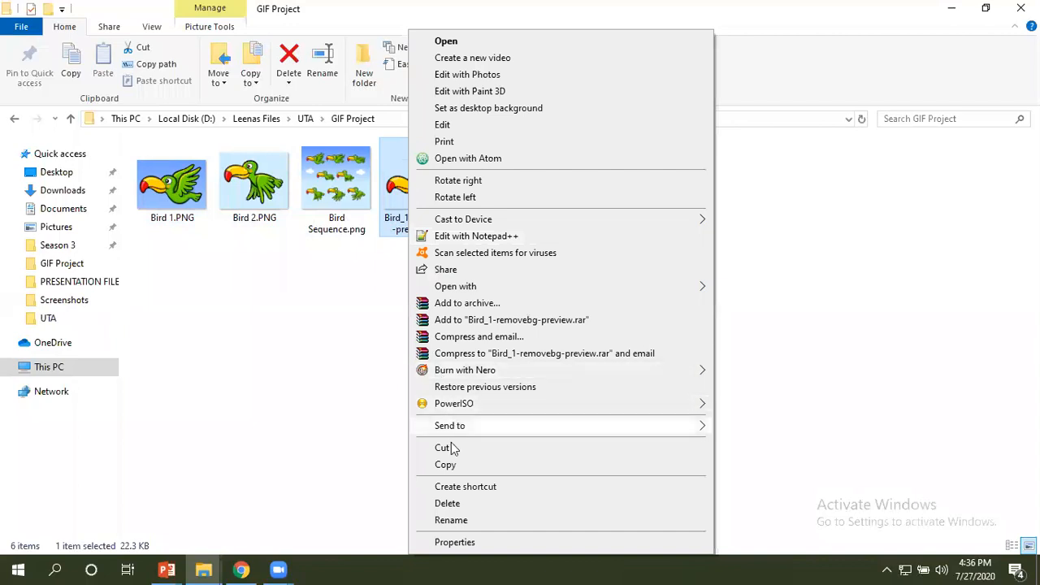
click(452, 521)
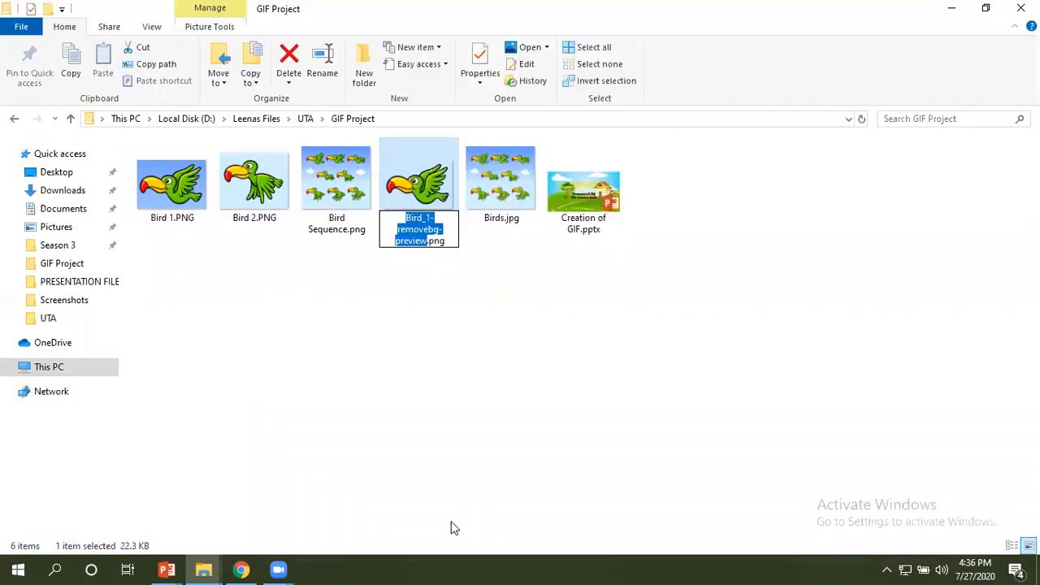
text(Bird )
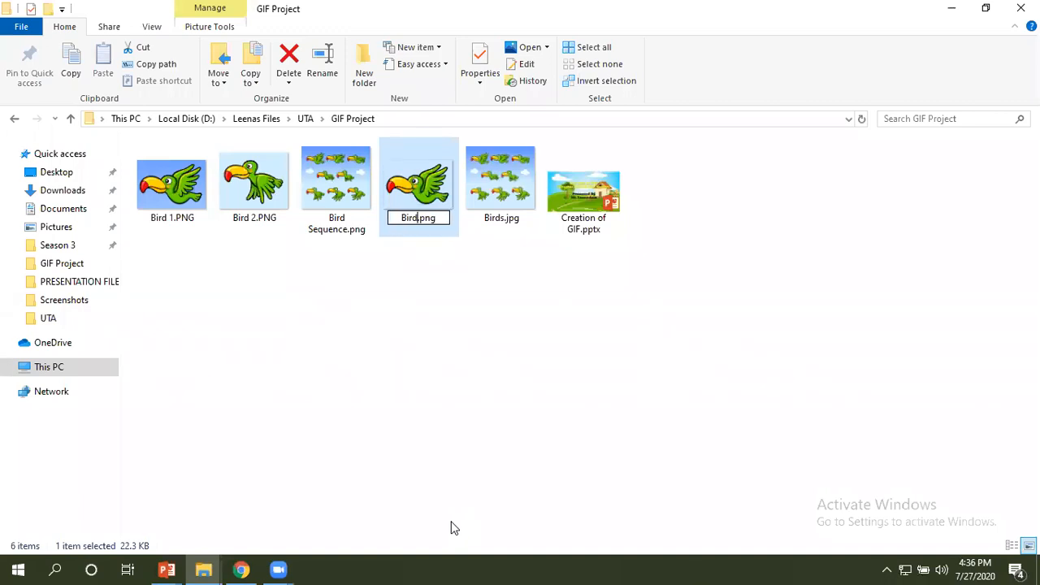
text(3)
click(445, 311)
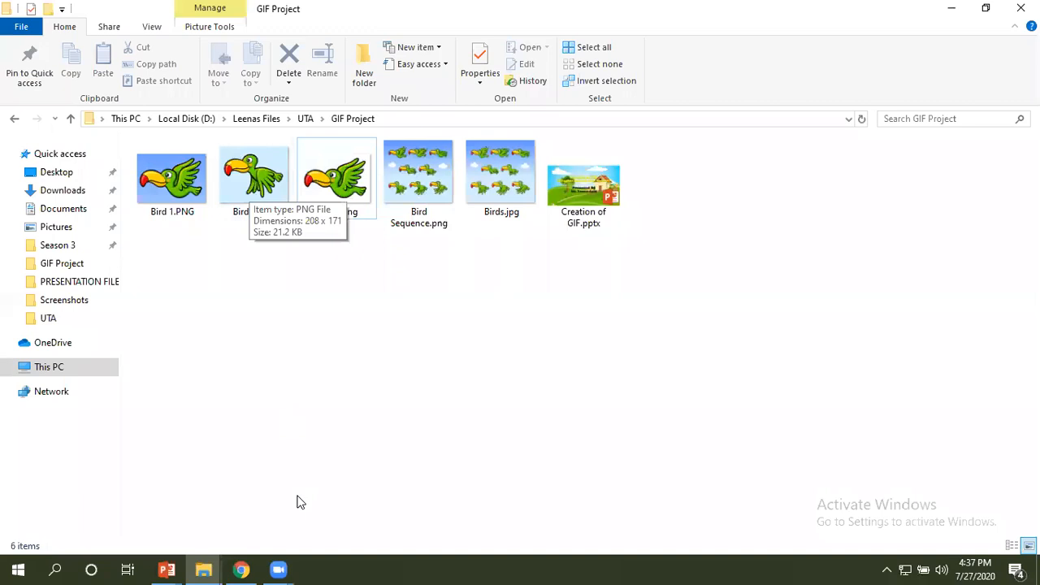
Return to remove.bg in Chrome and upload Bird 2.PNG from the GIF Project folder for background removal.
click(243, 569)
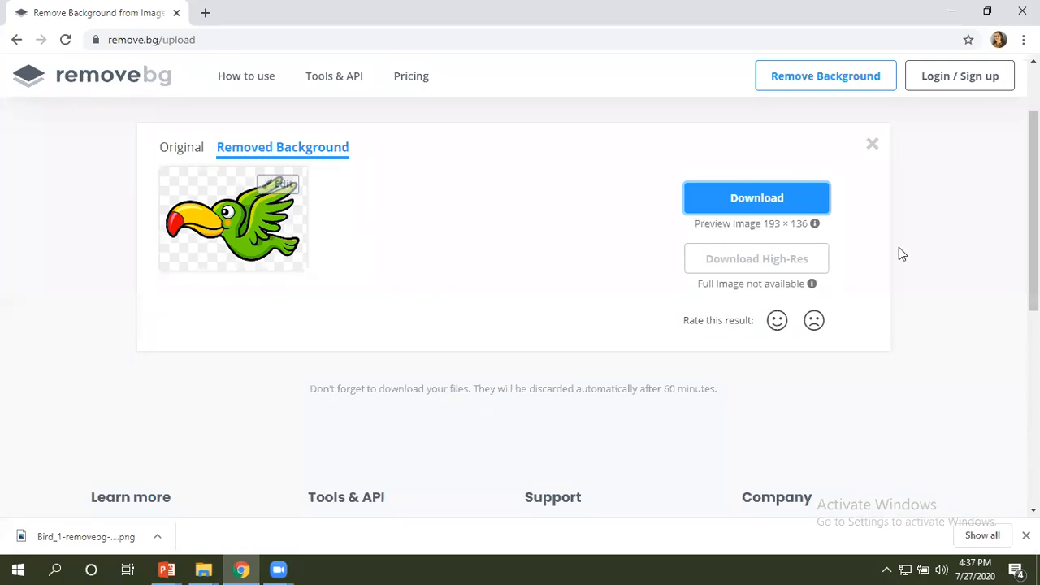
scroll(1032, 203, up, 1)
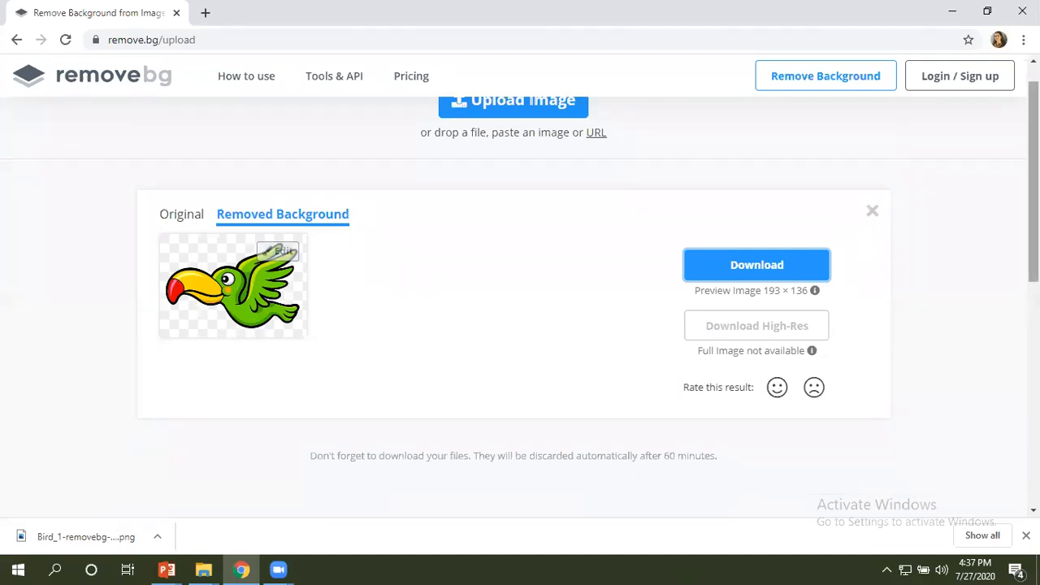
scroll(1033, 203, up, 1)
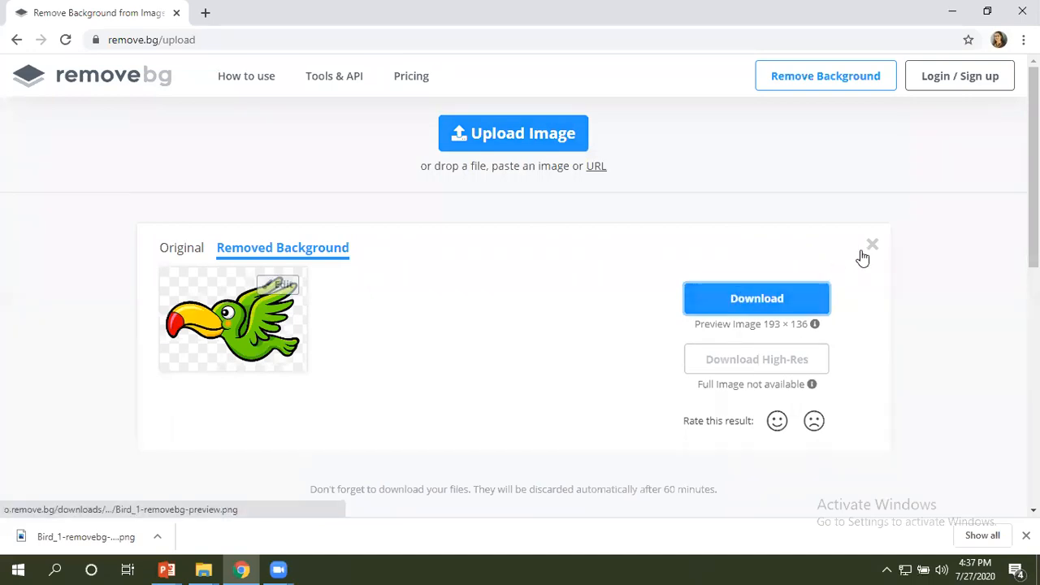
click(514, 145)
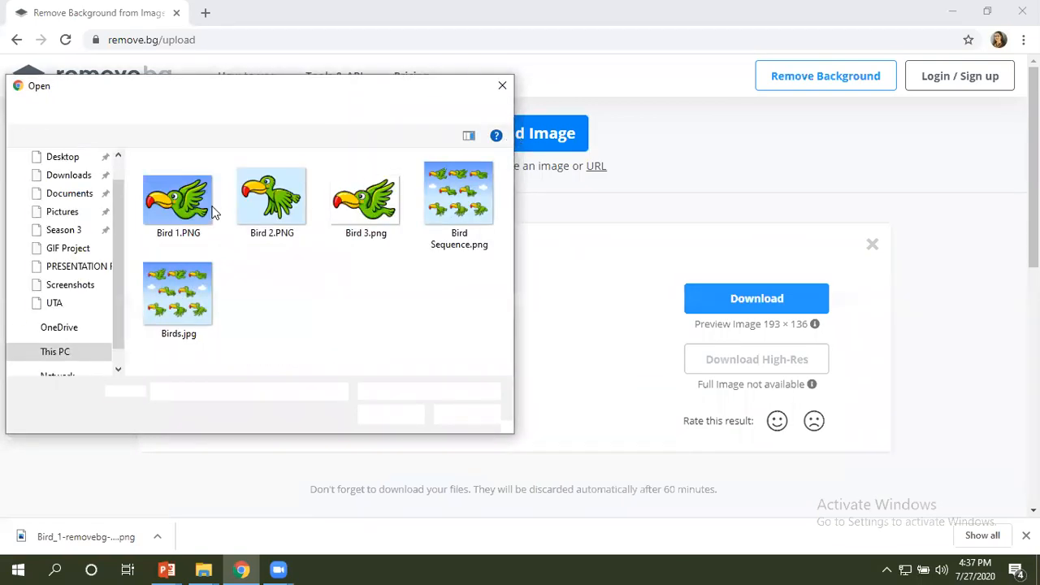
click(257, 200)
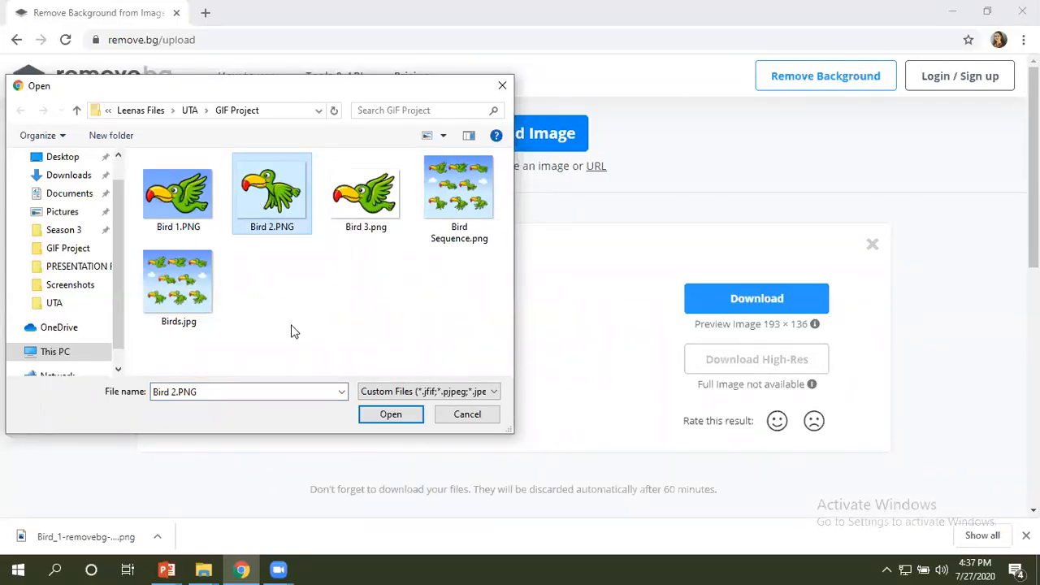
click(385, 418)
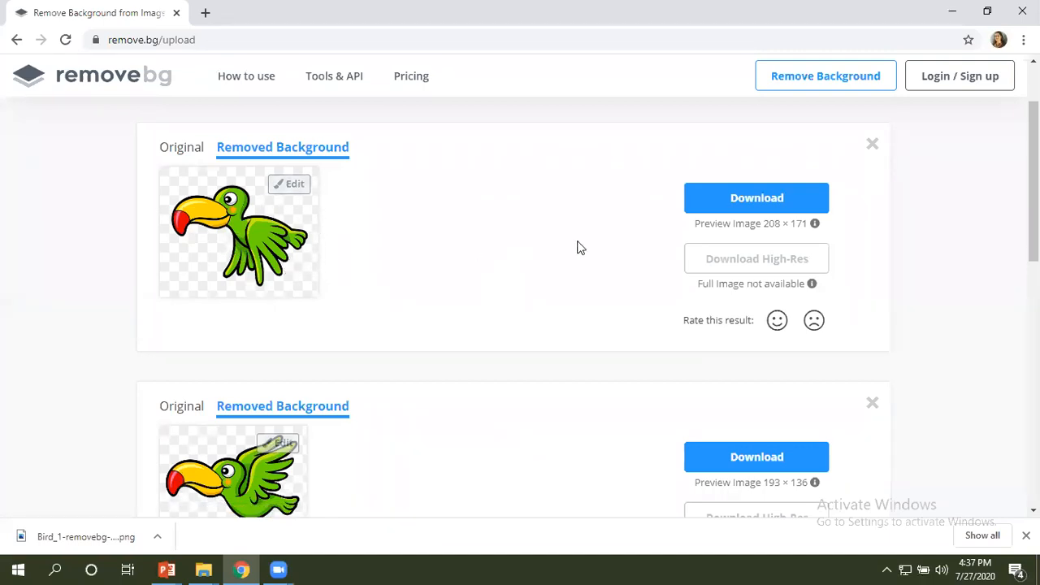
Download the background-free Bird 2 preview image and show the downloaded file in its folder.
click(727, 207)
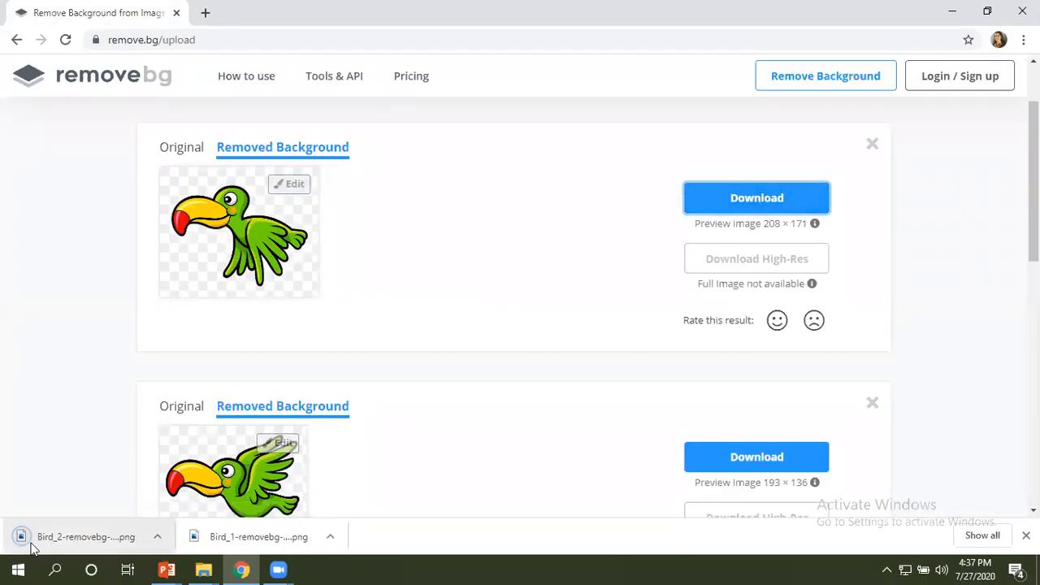
right_click(91, 544)
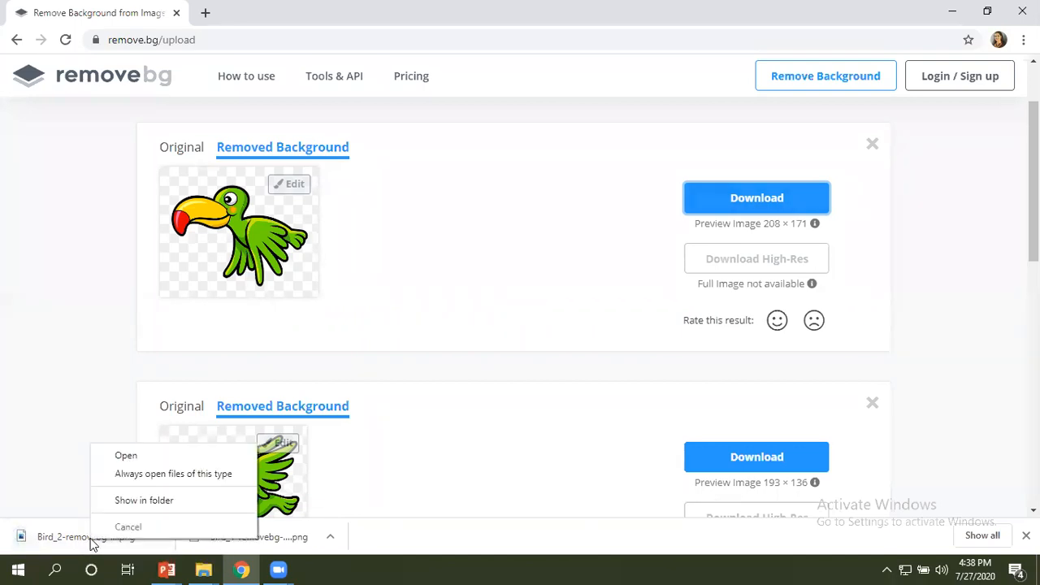
click(138, 501)
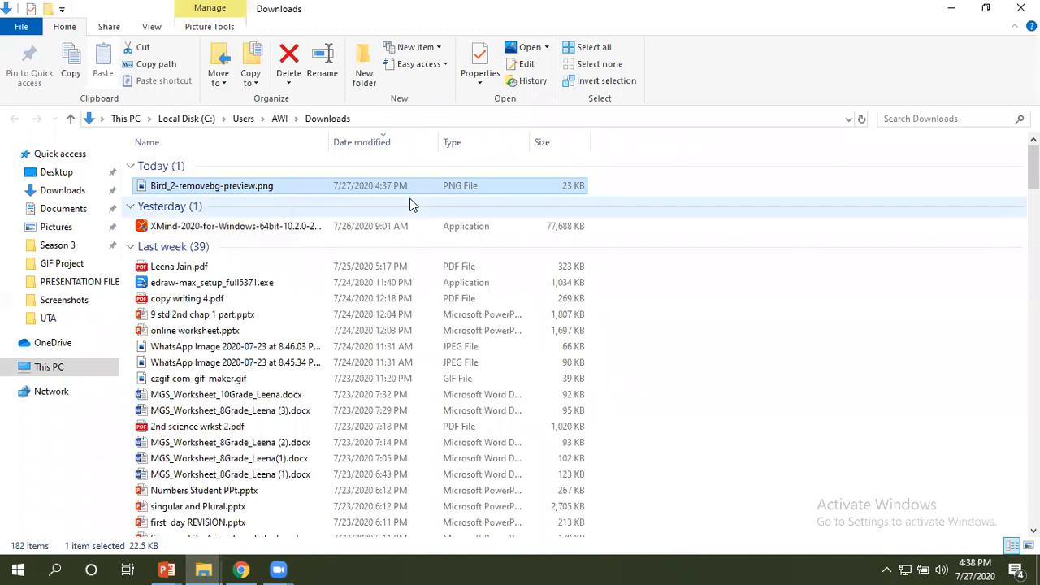
Put Bird_2-removebg-preview.png from Downloads into the GIF Project folder.
key(F2)
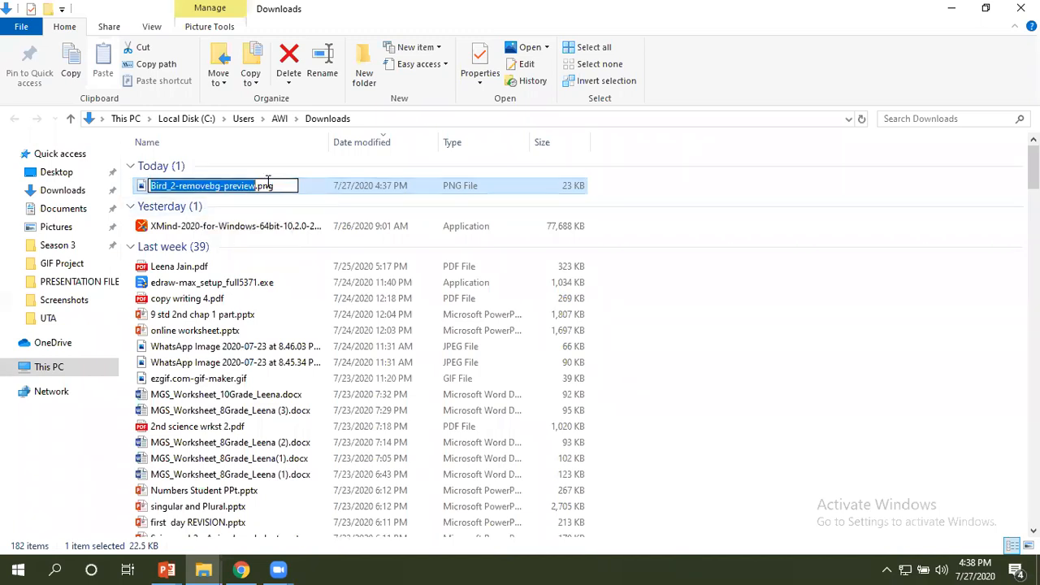
click(625, 200)
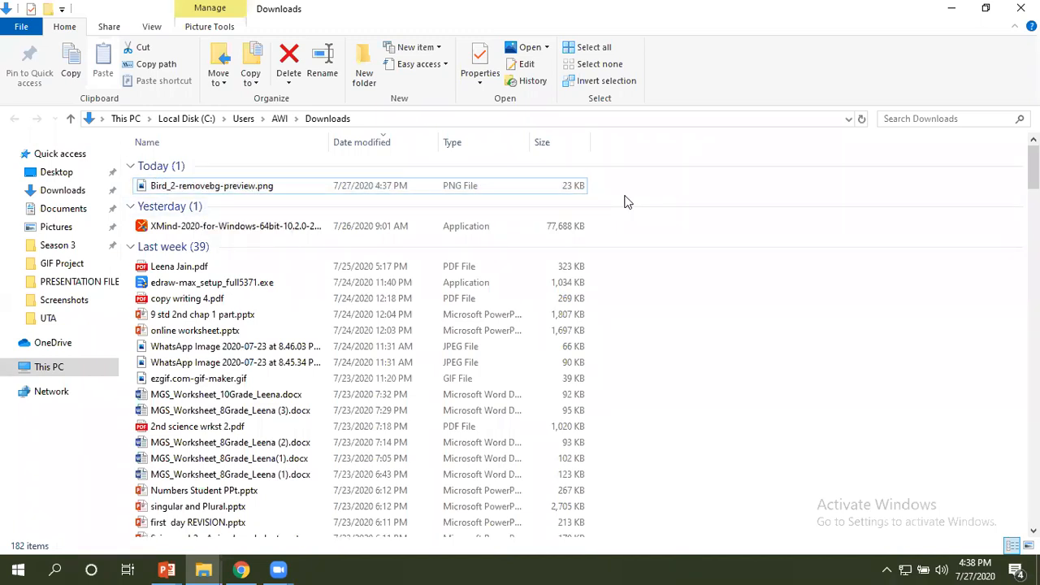
click(195, 187)
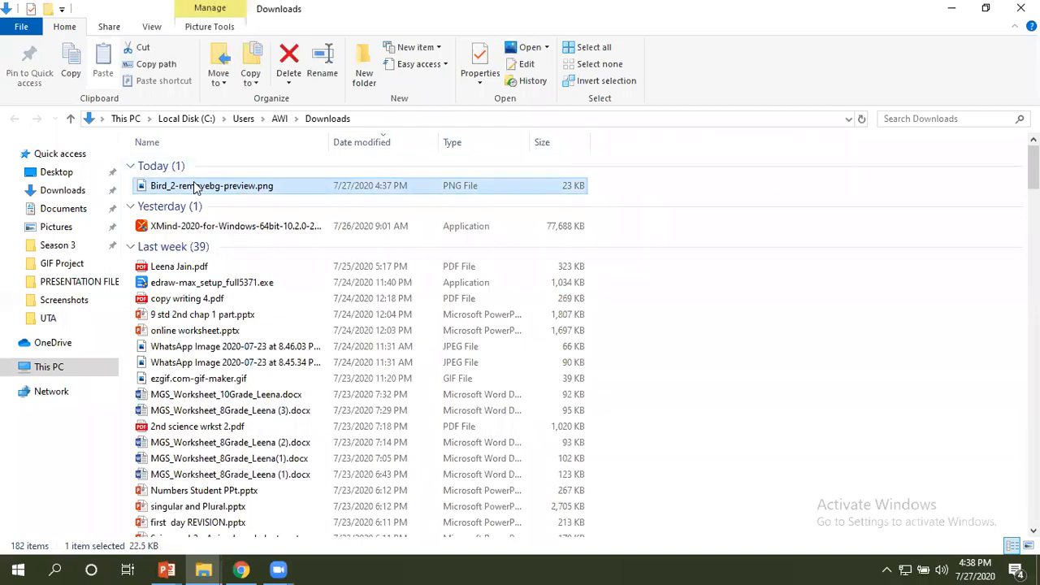
key(ctrl+c)
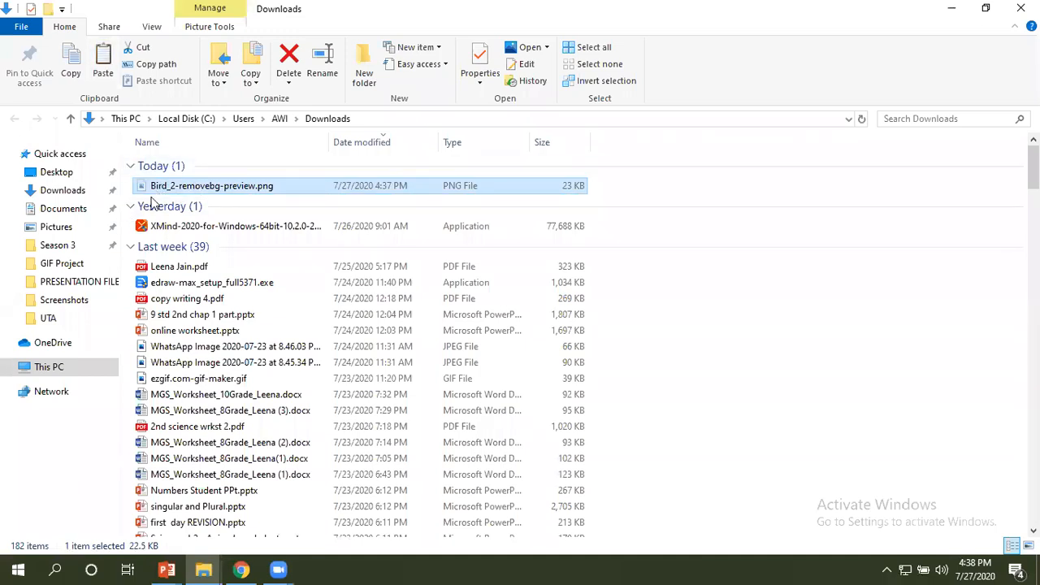
click(203, 569)
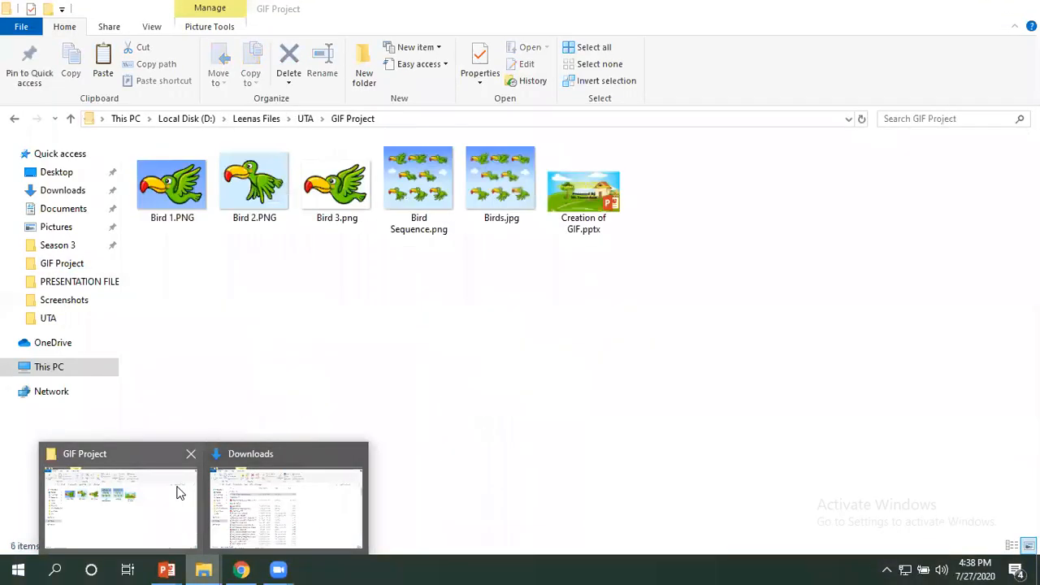
click(179, 490)
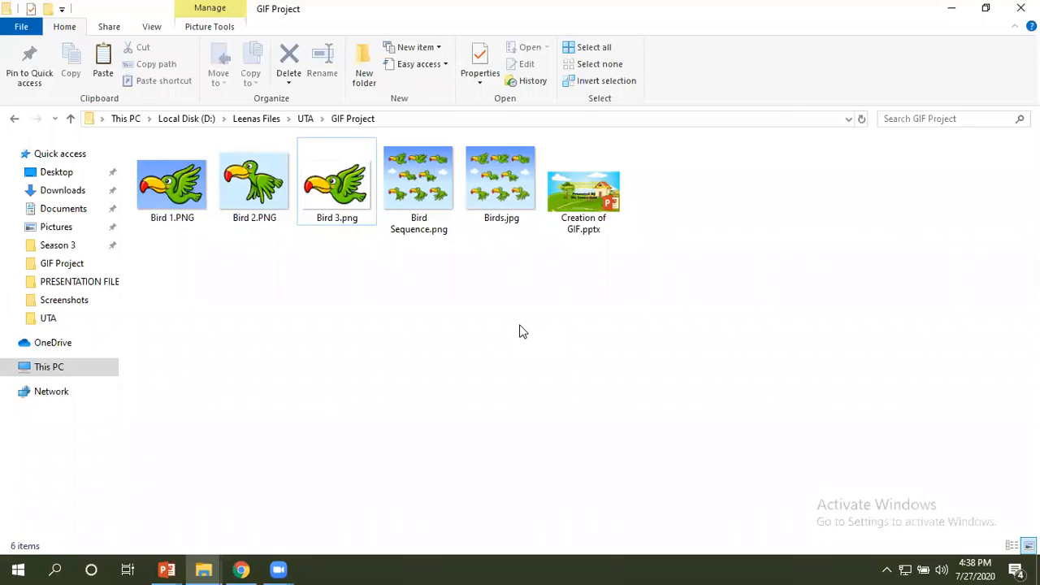
key(ctrl+v)
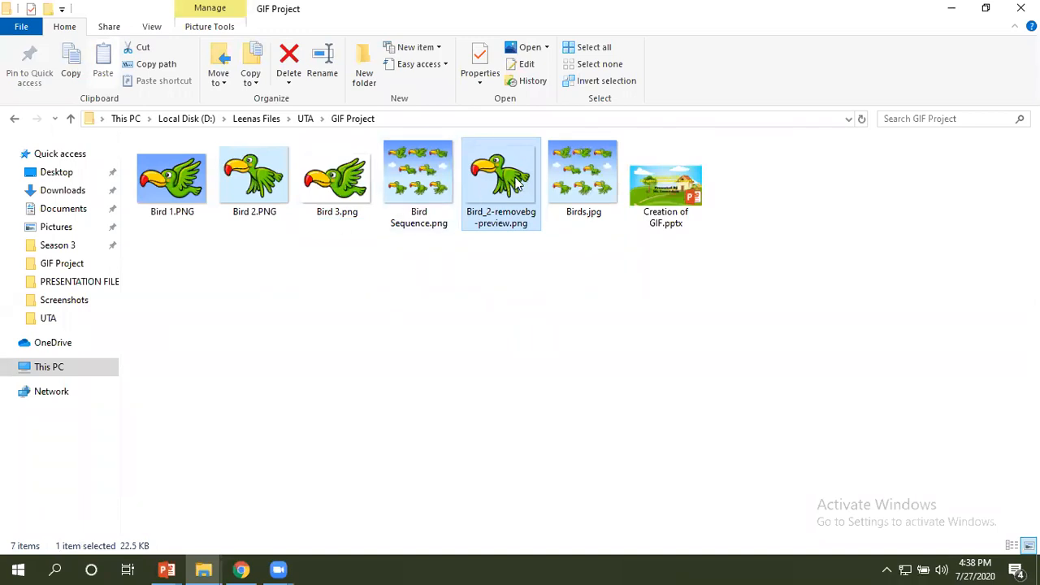
Rename Bird_2-removebg-preview.png in the GIF Project folder as Bird 4.png.
click(528, 289)
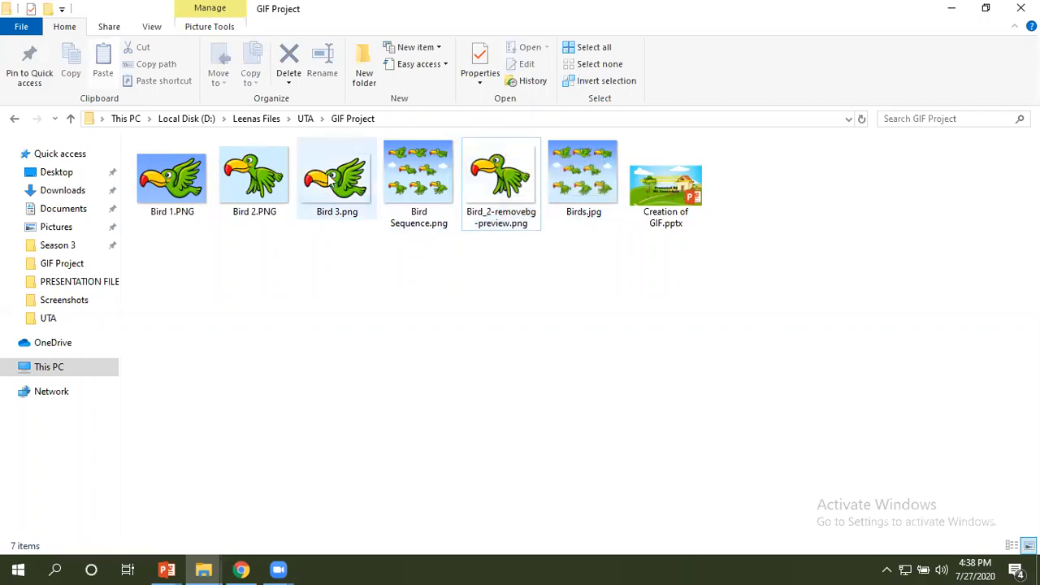
click(498, 211)
right_click(497, 211)
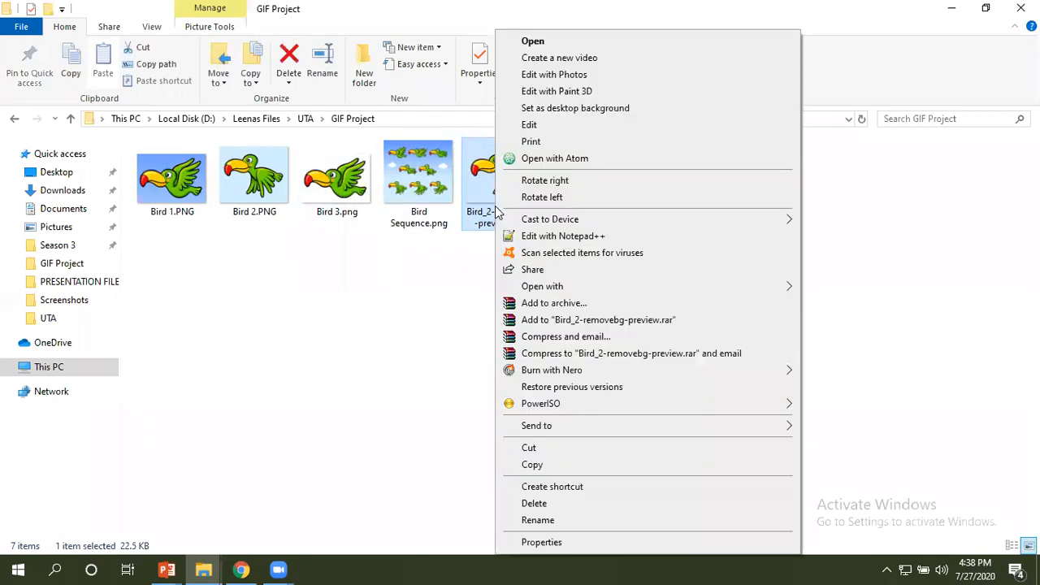
click(538, 520)
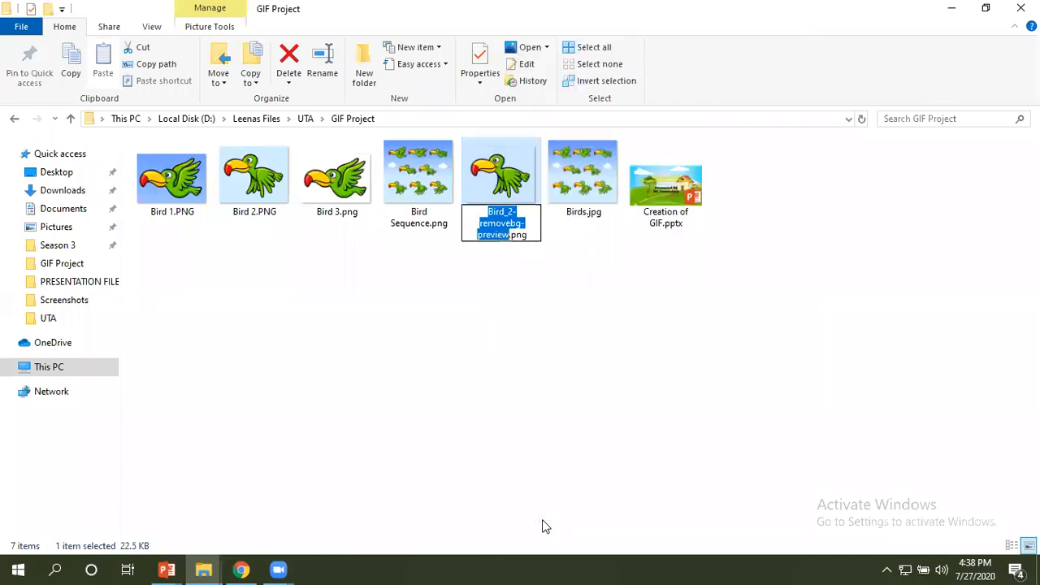
text(Bird )
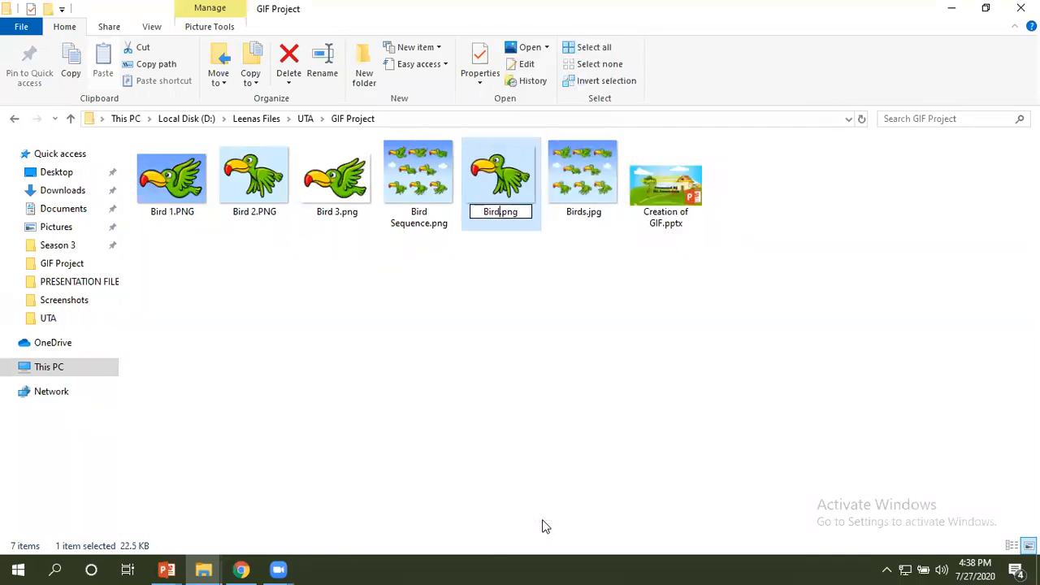
text(4)
click(493, 342)
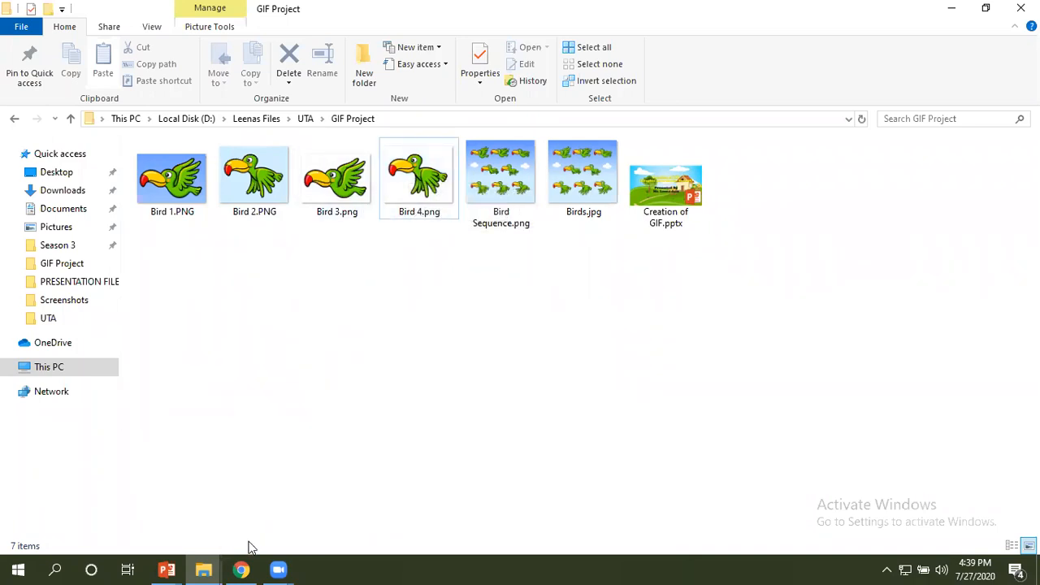
Switch to Chrome and search Google for "gif maker" in a new tab.
click(244, 504)
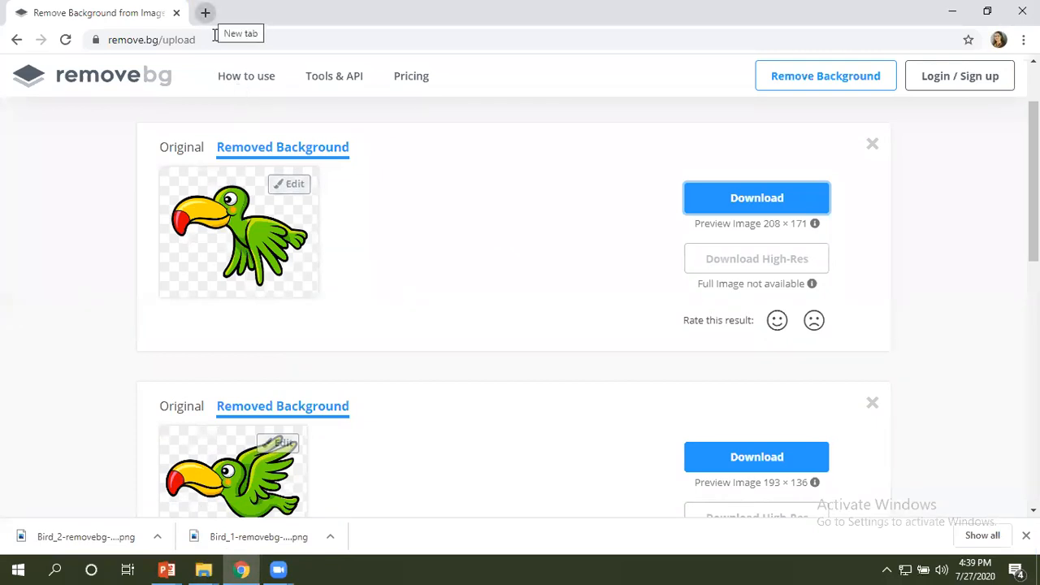
key(ctrl+t)
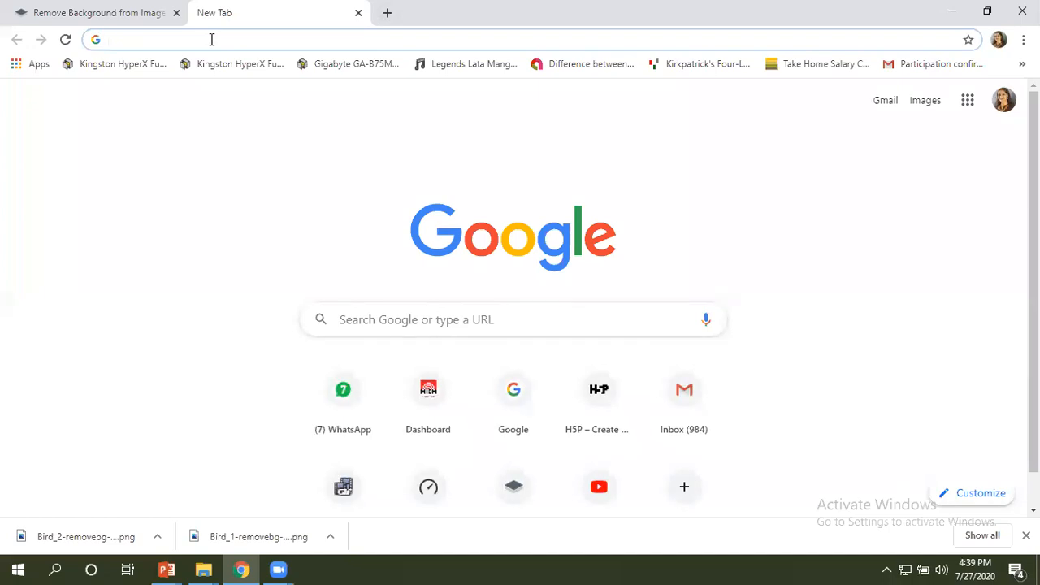
text(gif)
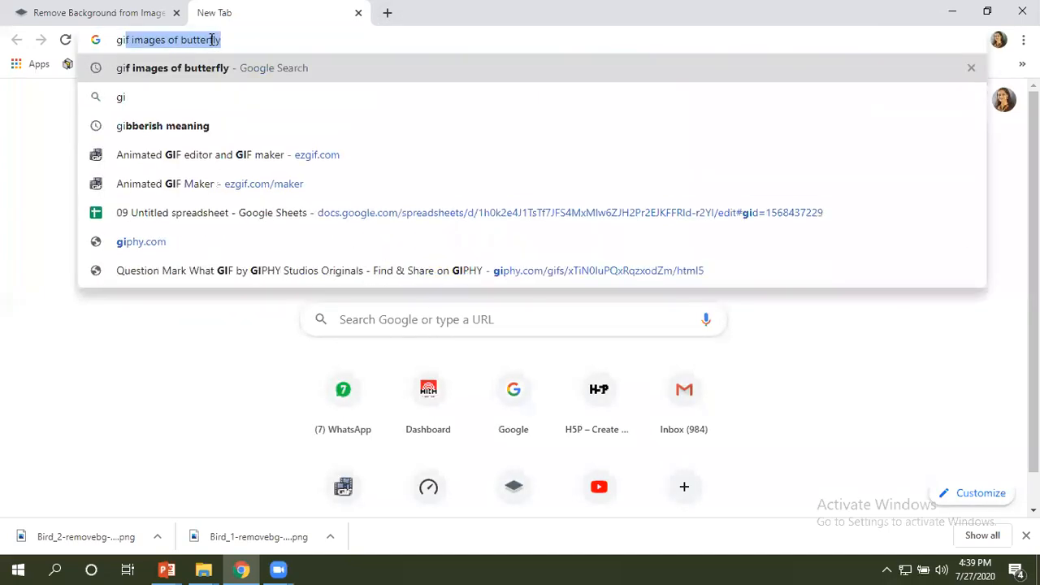
text( mak)
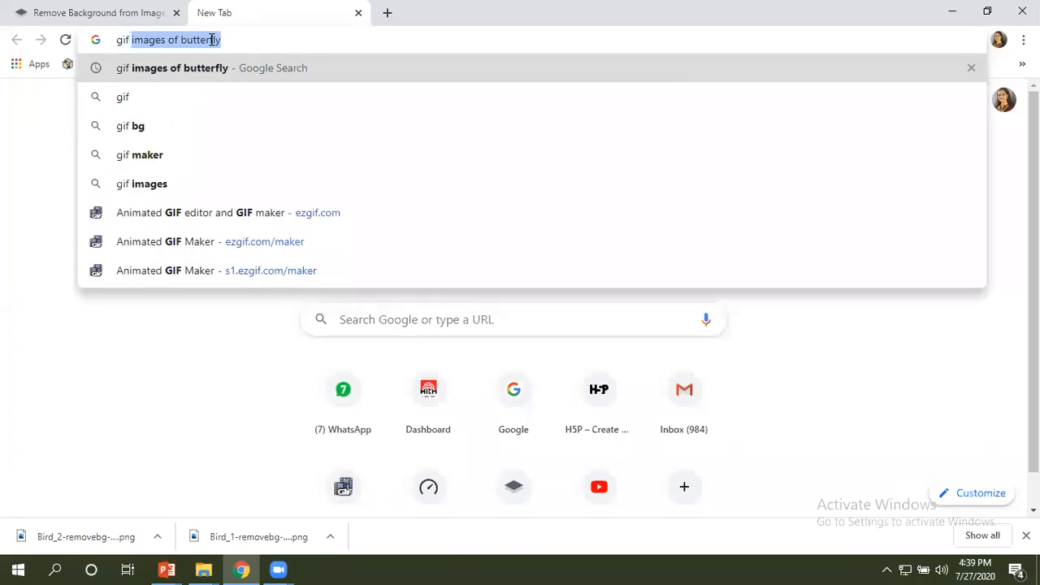
text(er)
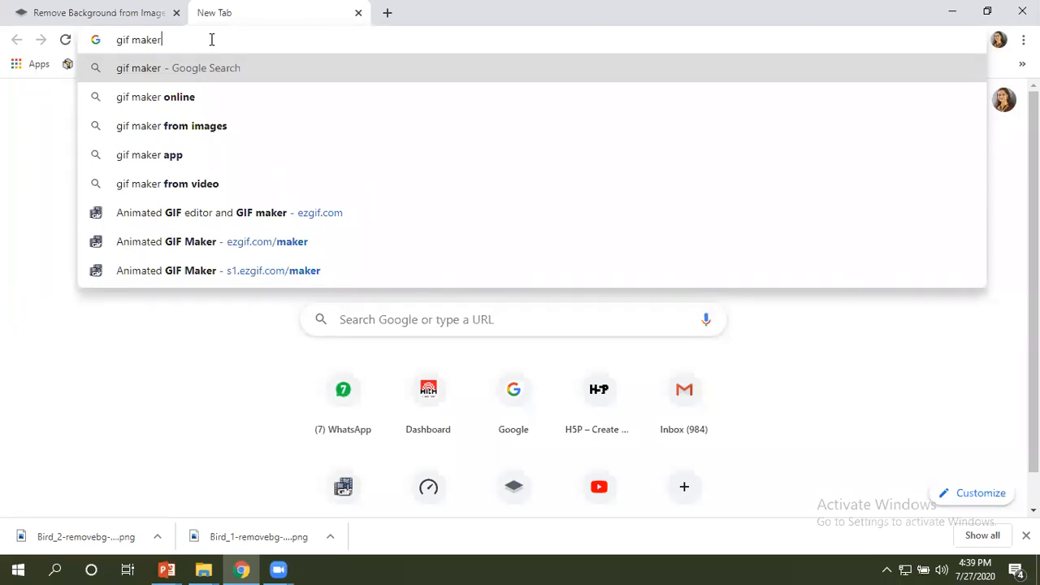
key(Return)
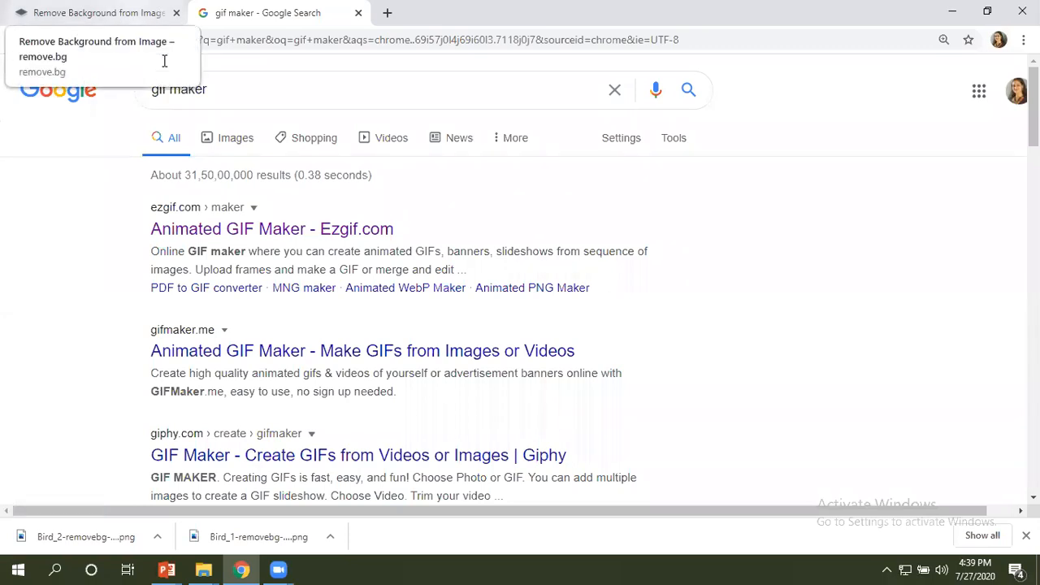
Return to the remove.bg page, clear both processed bird results and dismiss the downloads bar.
click(154, 41)
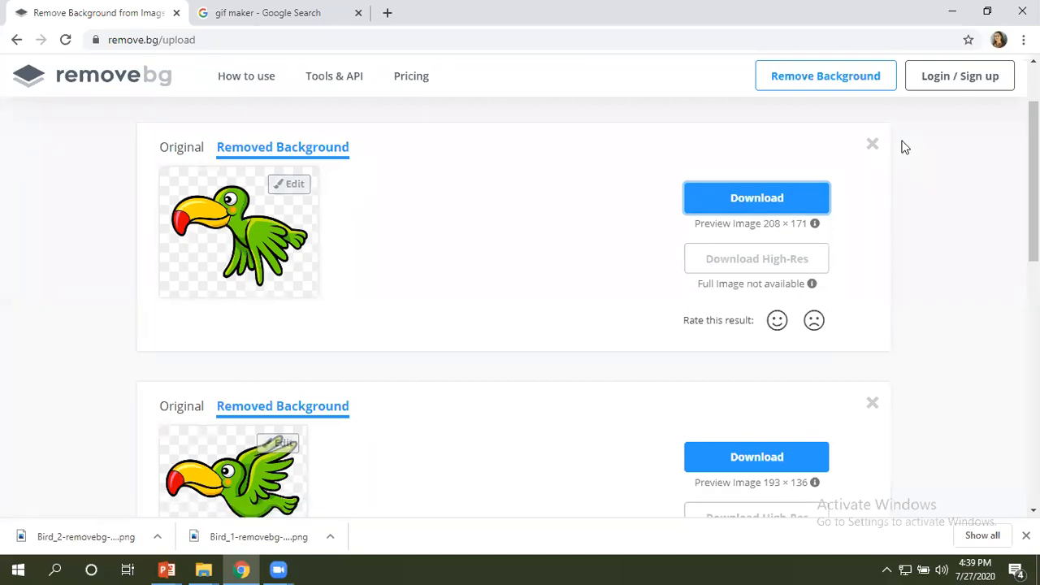
click(873, 146)
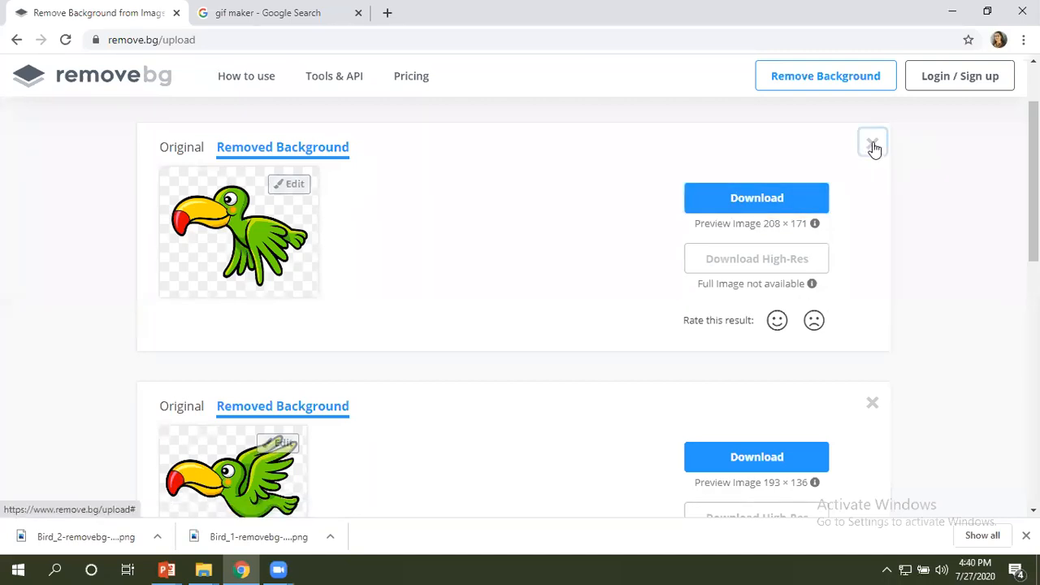
click(873, 146)
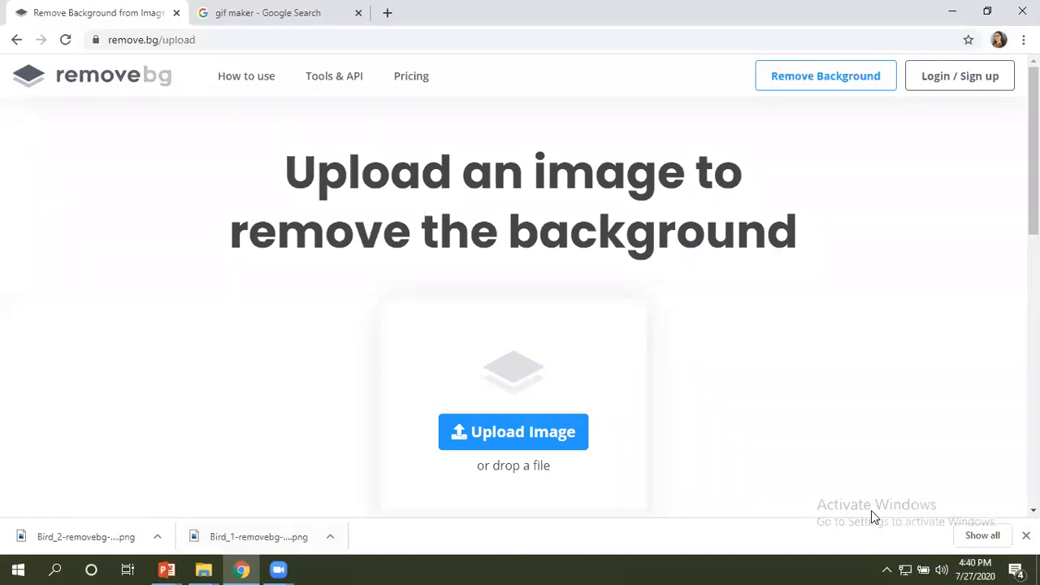
click(1025, 536)
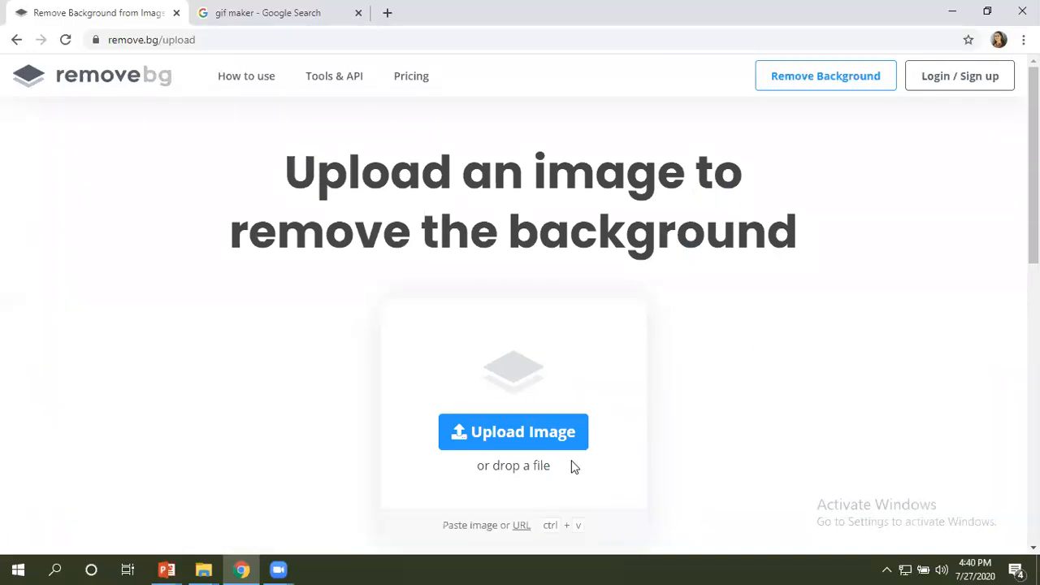
Close the current remove.bg tab and reopen the remove.bg site in a new tab.
click(178, 40)
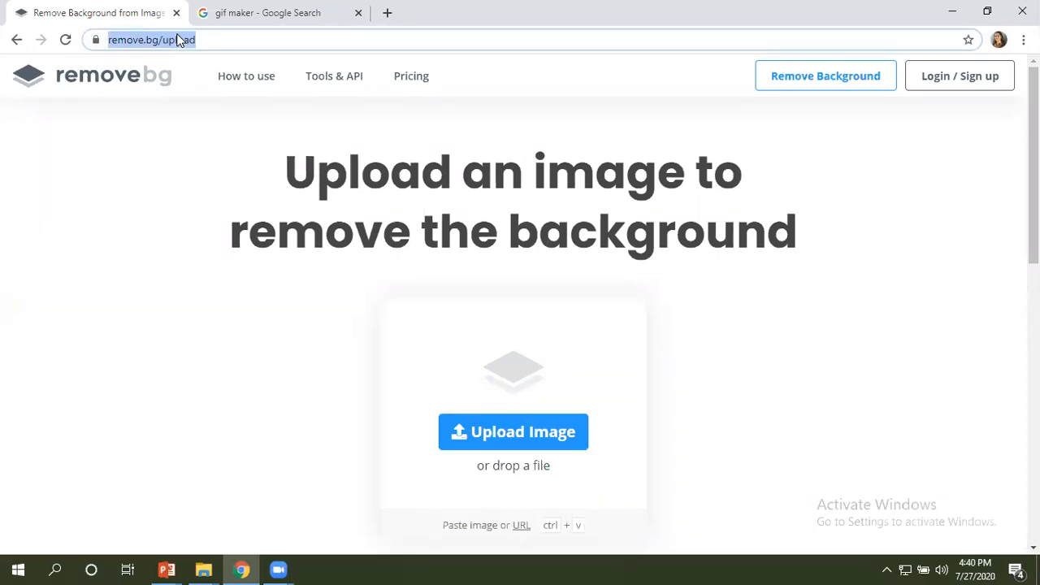
key(ctrl+w)
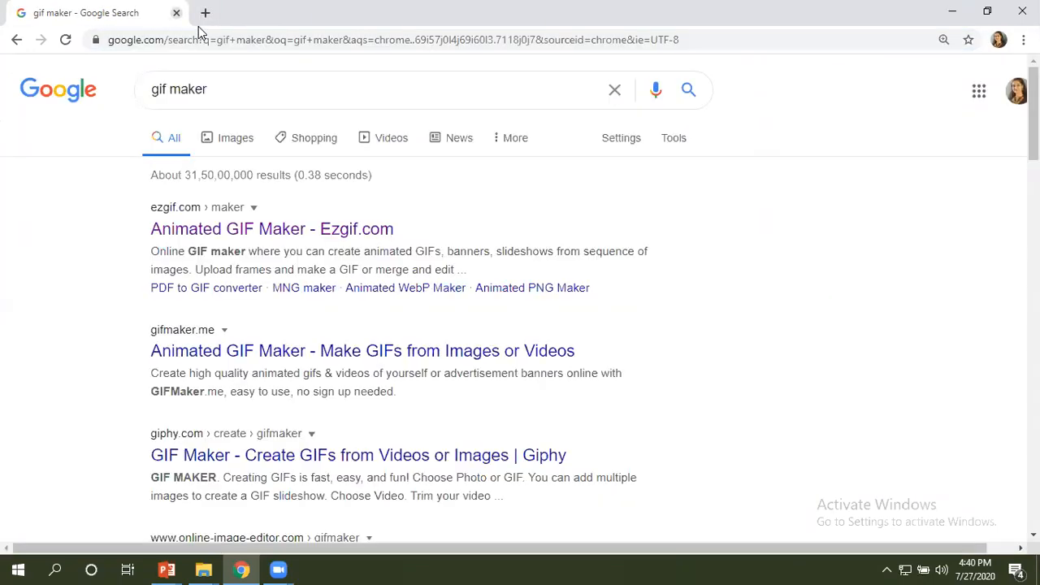
key(ctrl+t)
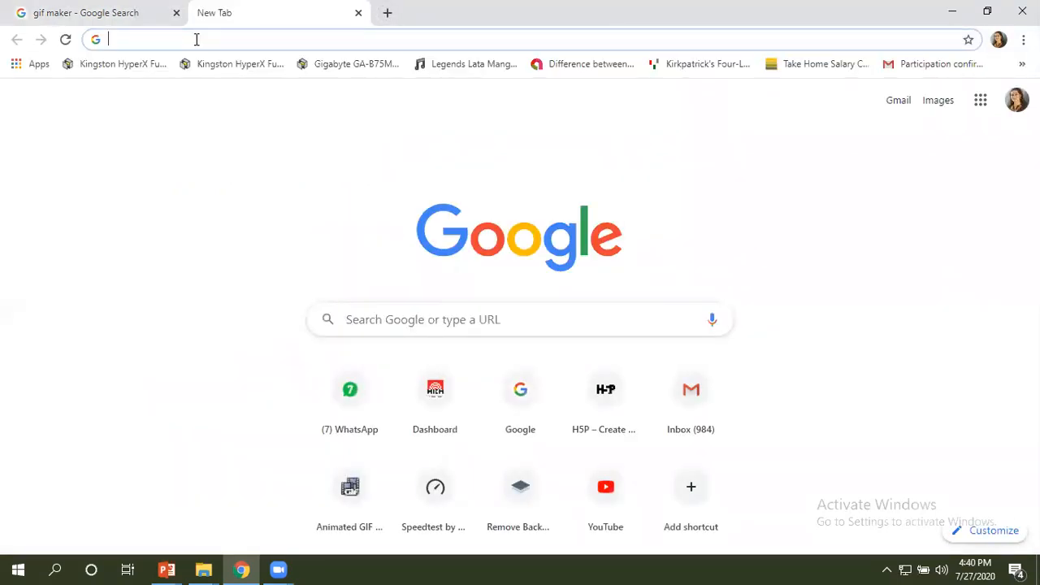
text(remove)
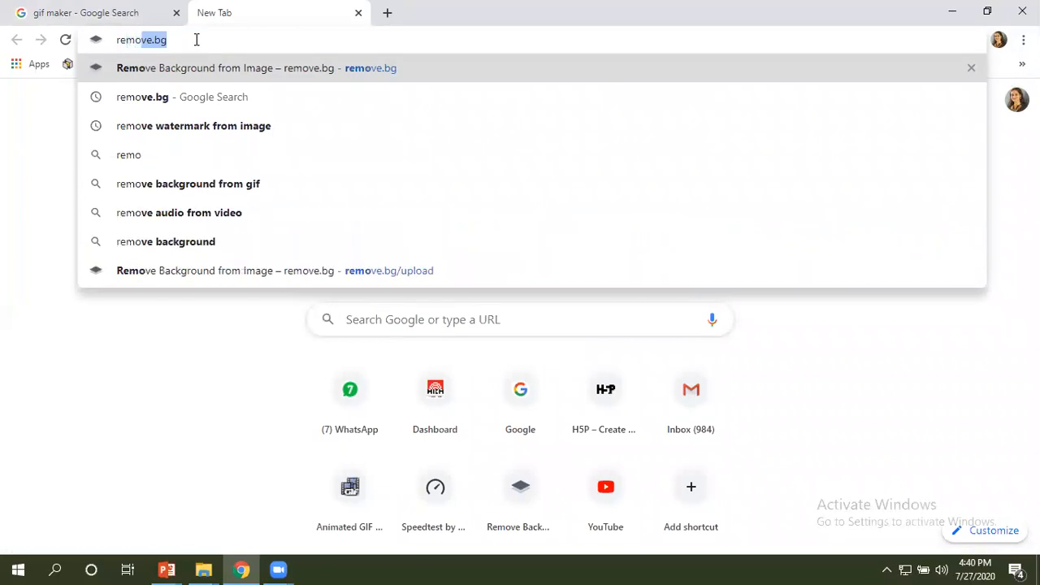
text(.bg)
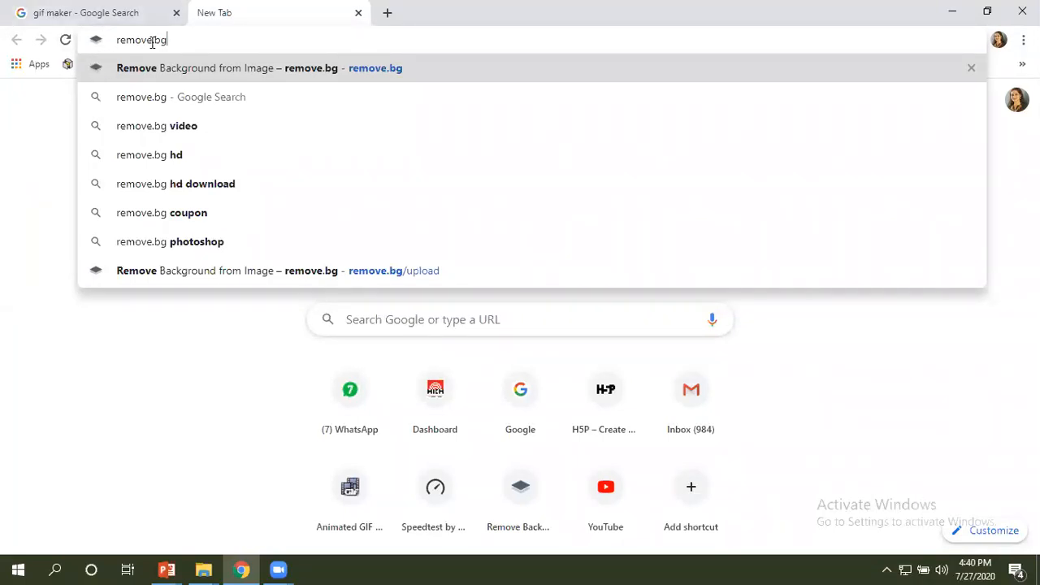
click(154, 71)
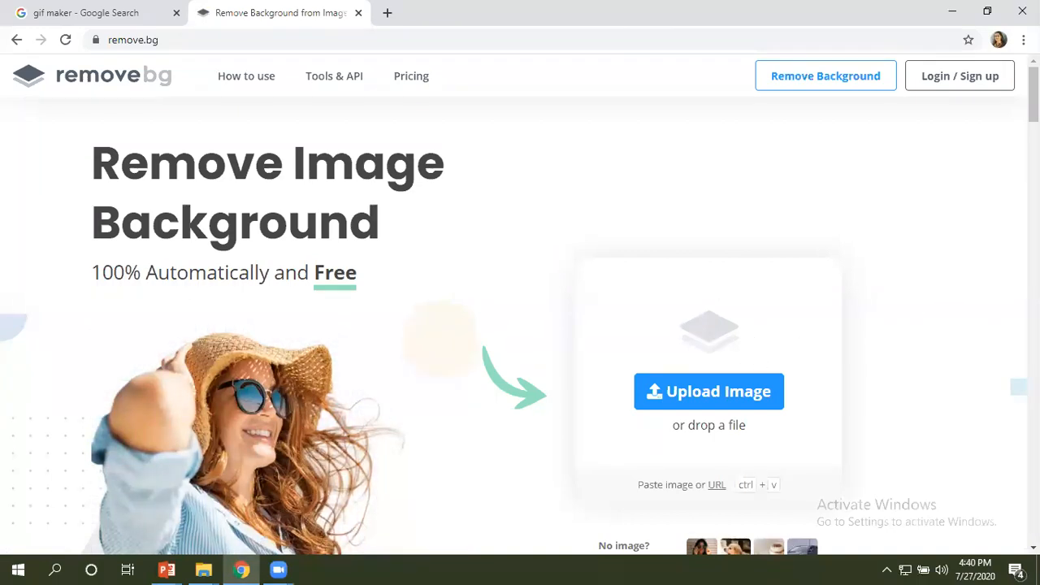
scroll(520, 325, down, 5)
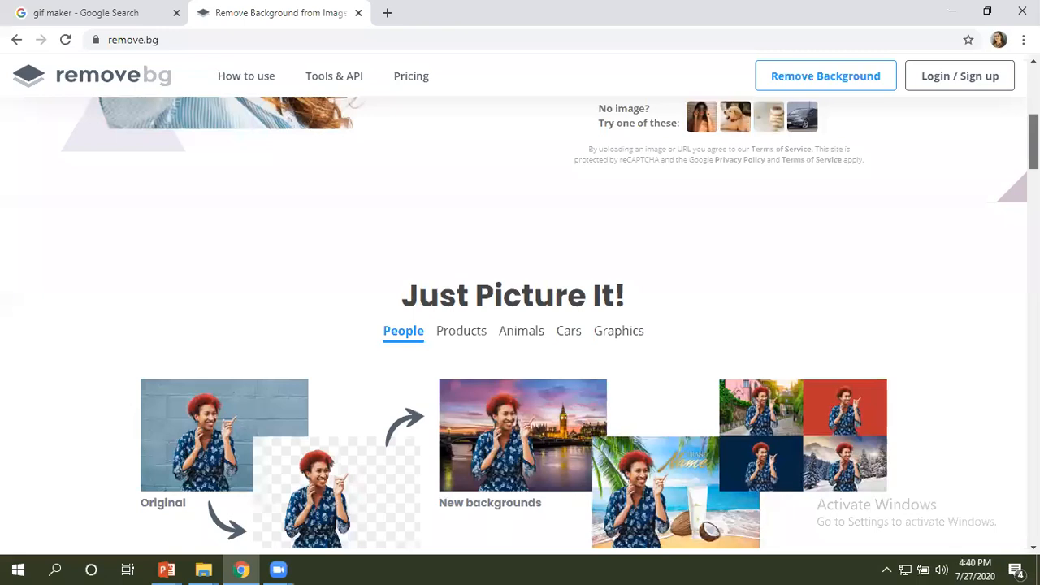
scroll(520, 325, down, 15)
scroll(520, 325, up, 12)
scroll(520, 325, up, 10)
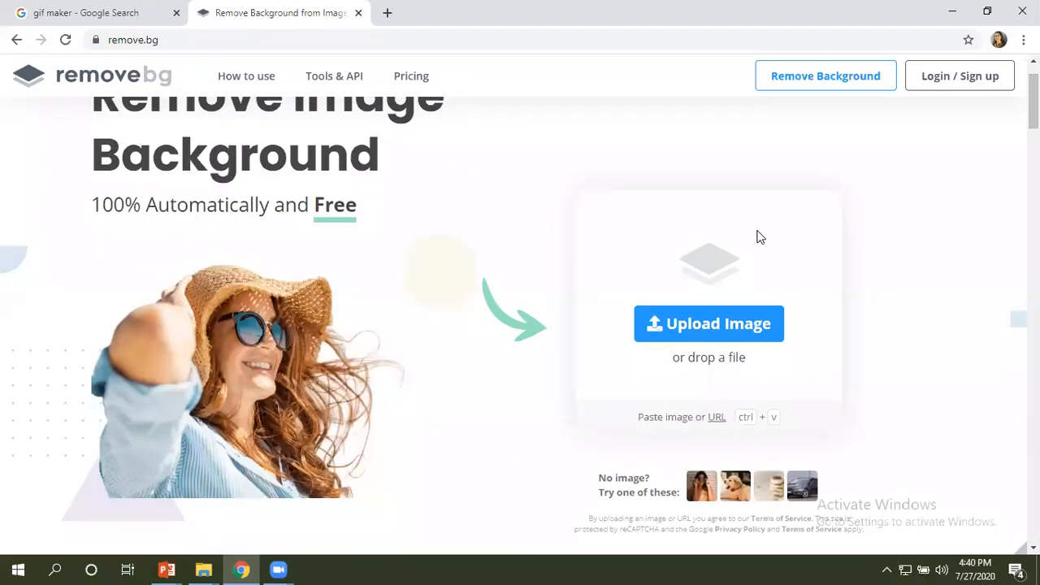
click(709, 325)
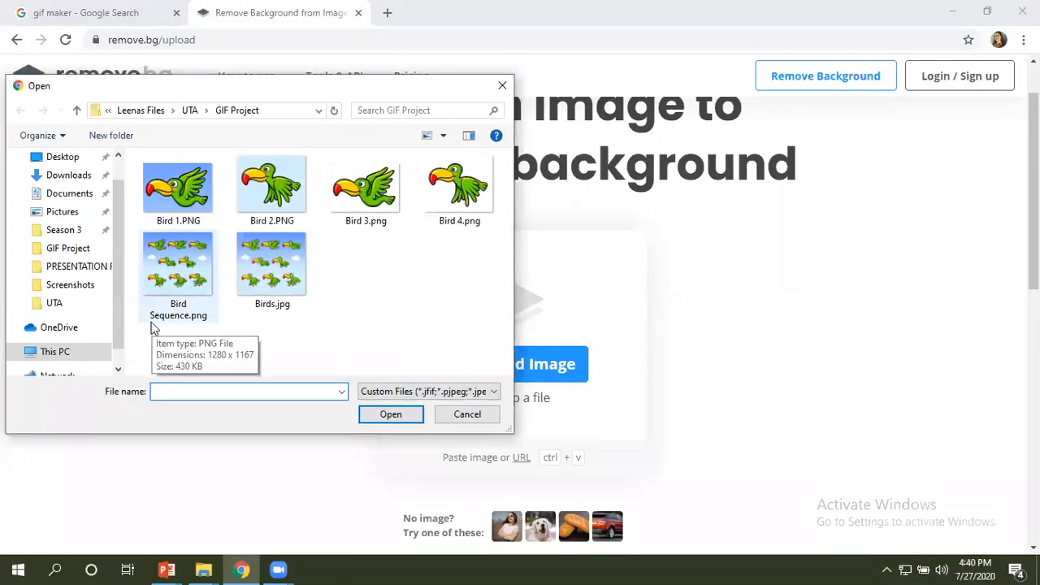
click(460, 415)
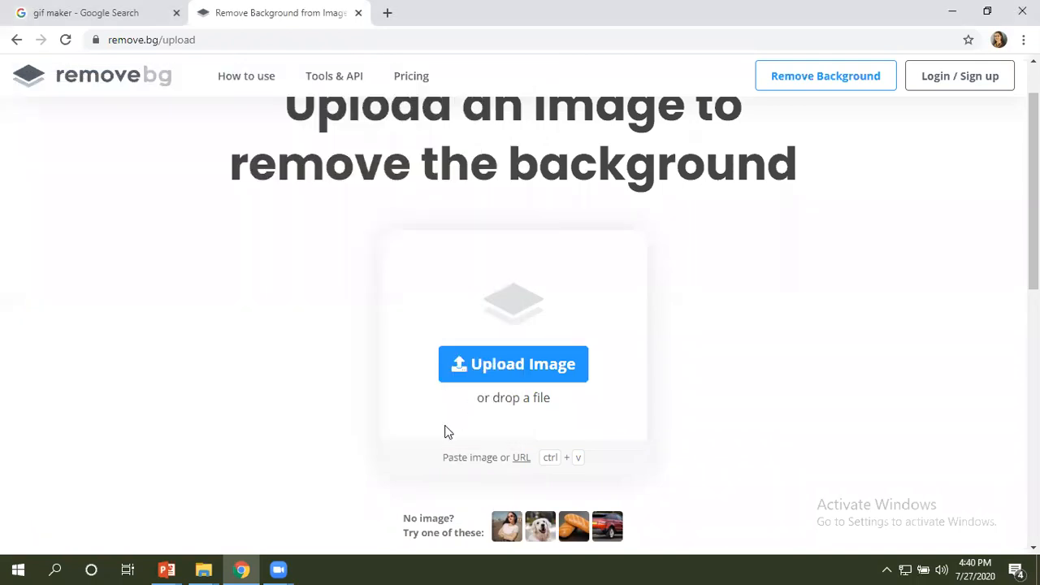
Drop Bird 1.PNG from the GIF Project folder in File Explorer onto remove.bg in Chrome, and discard the processed result.
mouse_move(203, 569)
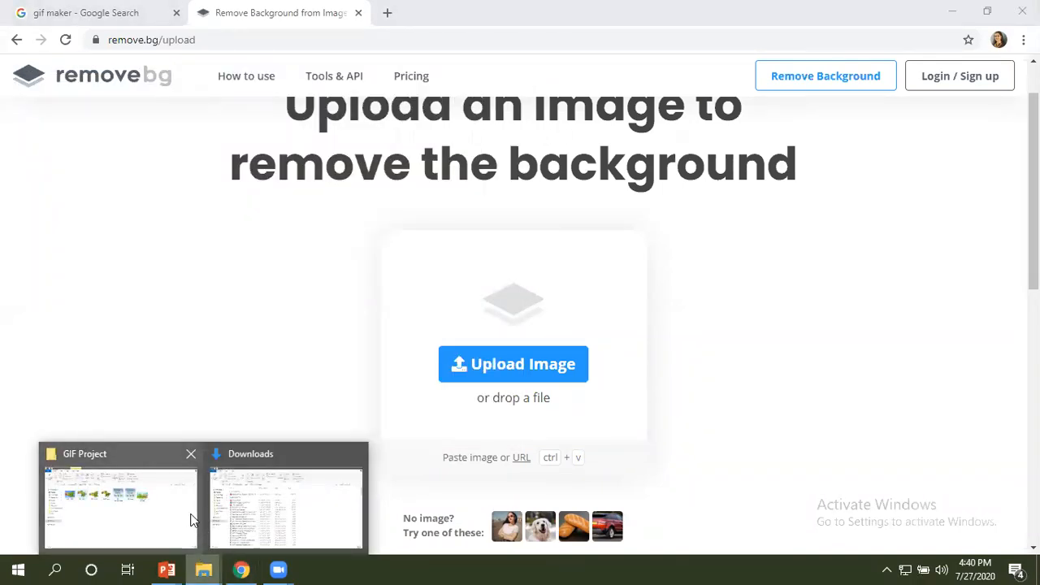
mouse_move(180, 516)
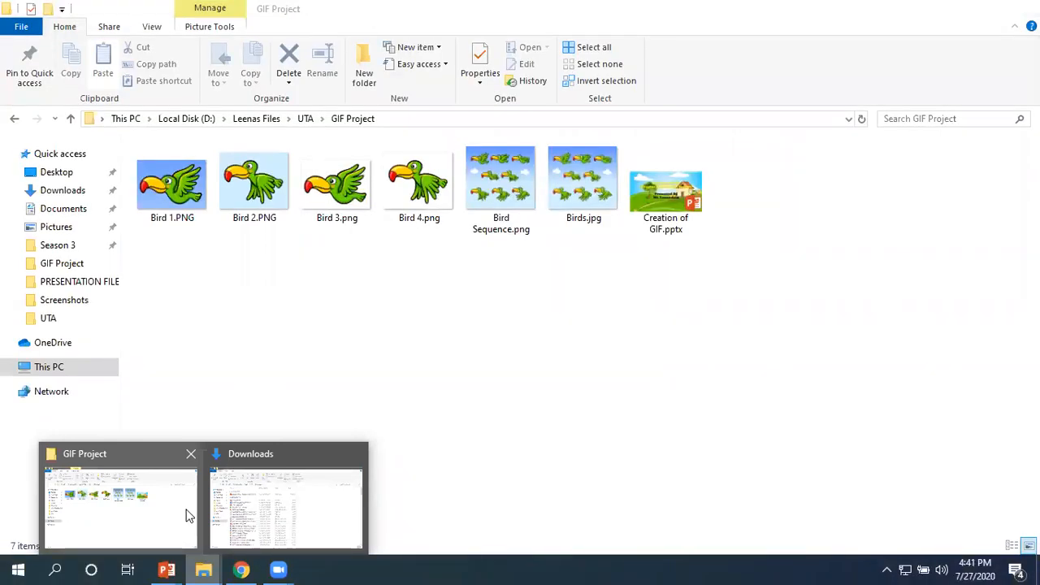
click(185, 515)
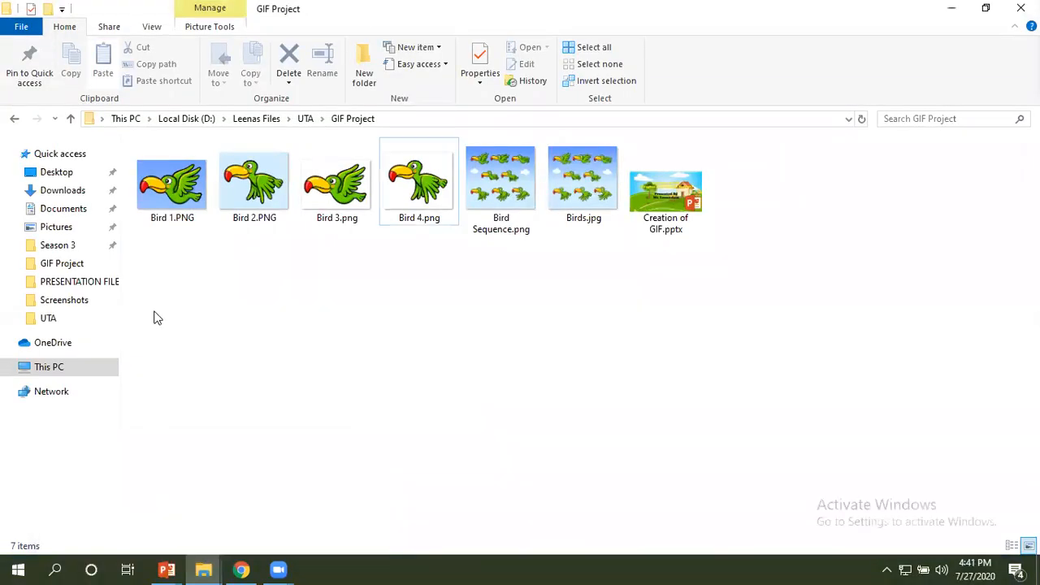
click(174, 187)
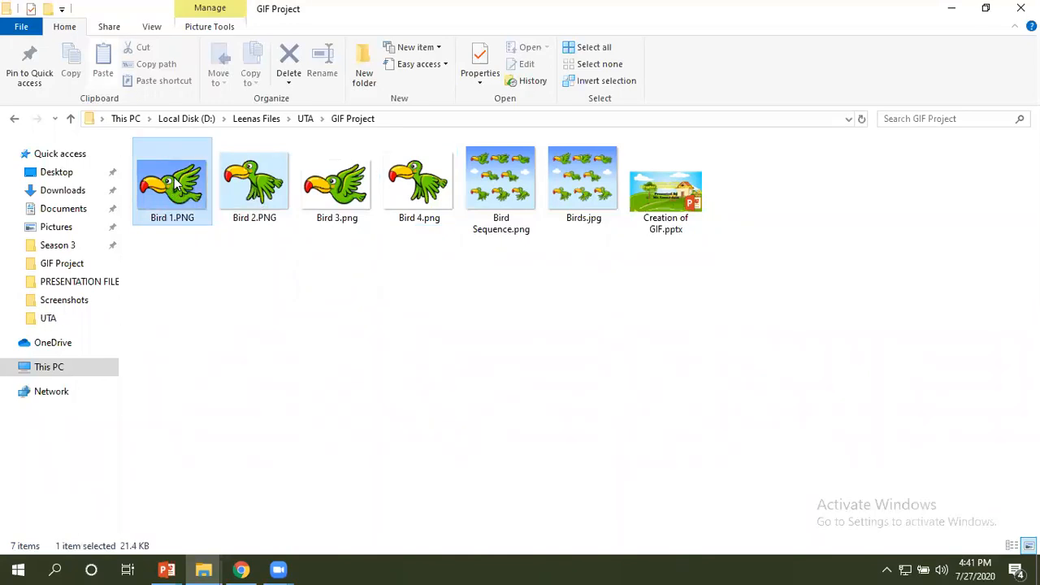
drag(174, 186, 521, 295)
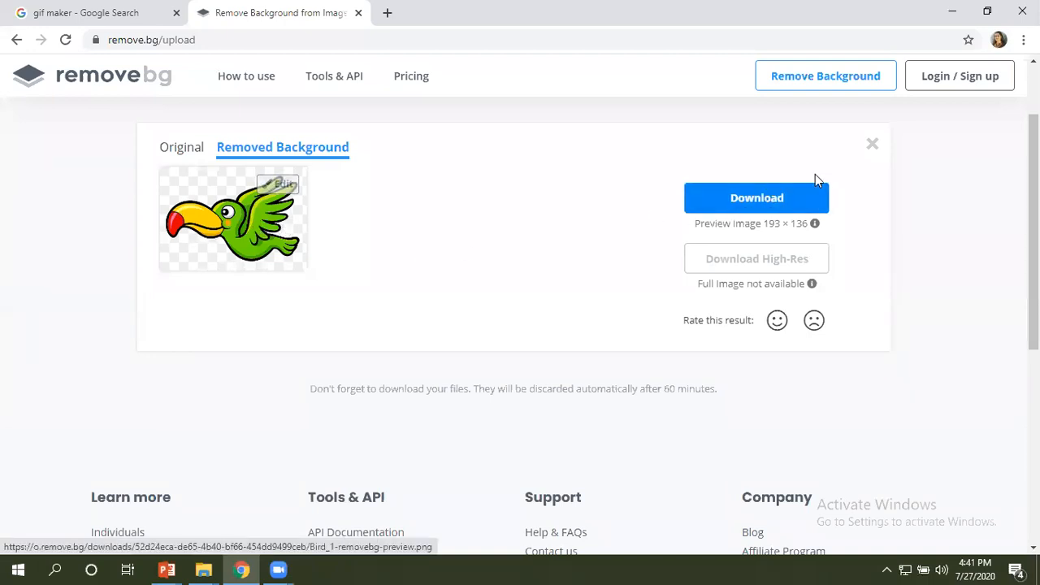
click(872, 147)
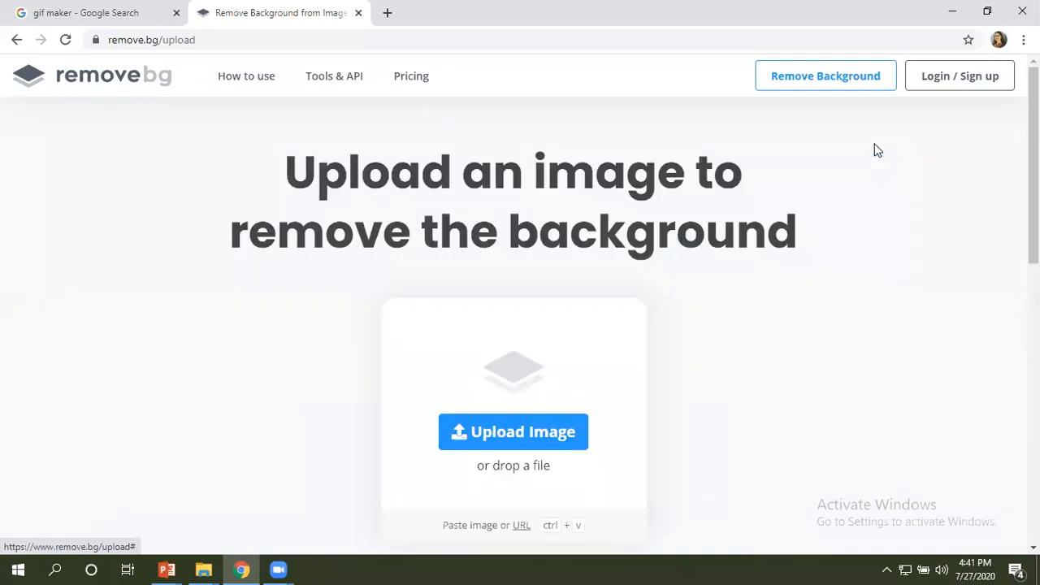
Upload Bird 1.PNG from the GIF Project folder to remove.bg using the file selection dialog.
click(531, 441)
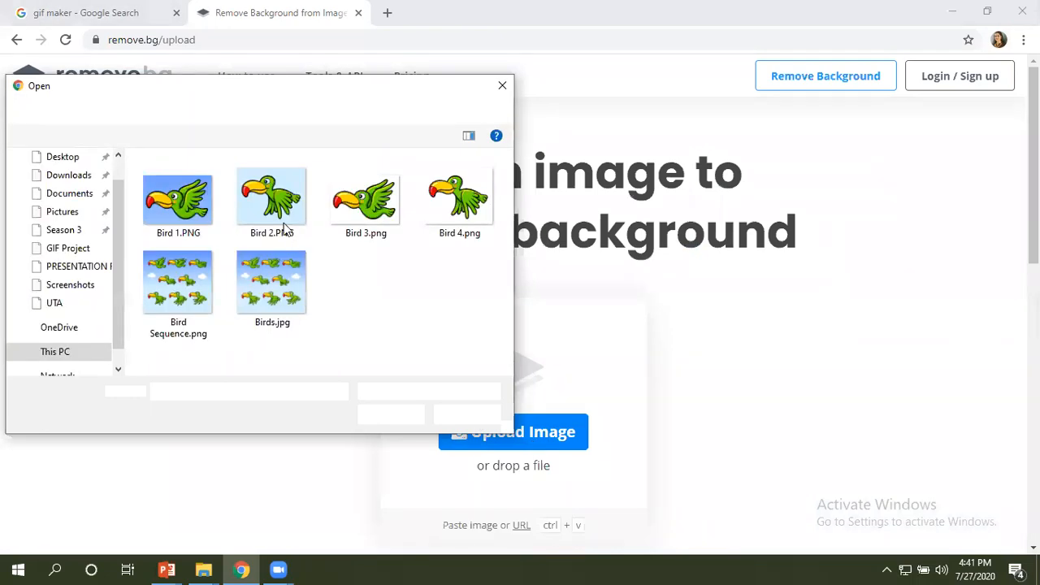
click(187, 193)
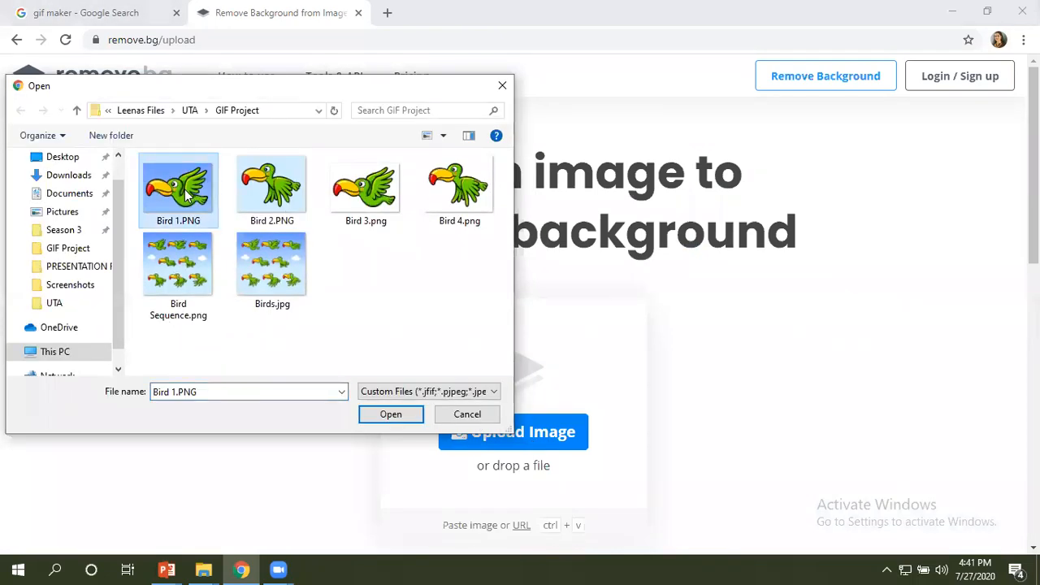
click(378, 420)
scroll(378, 419, down, 1)
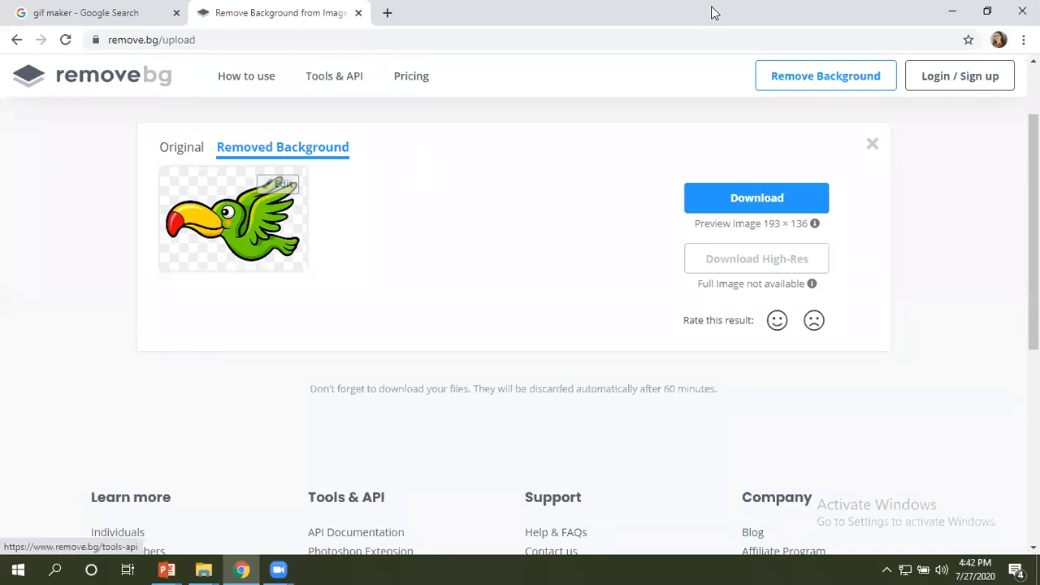
Discard the processed bird result on remove.bg, close that tab and maximize the browser on the gif maker search results.
click(987, 11)
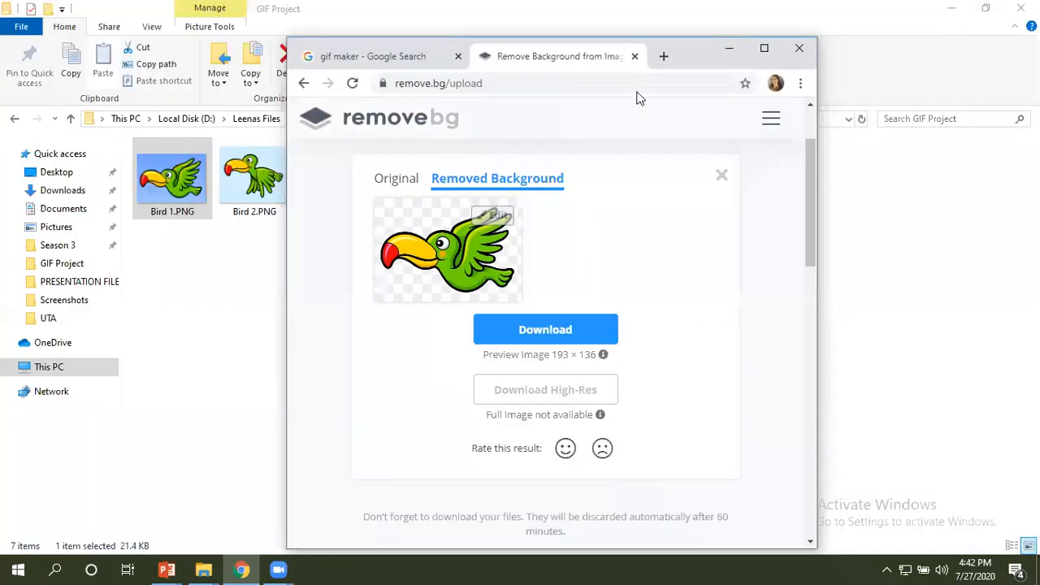
click(723, 178)
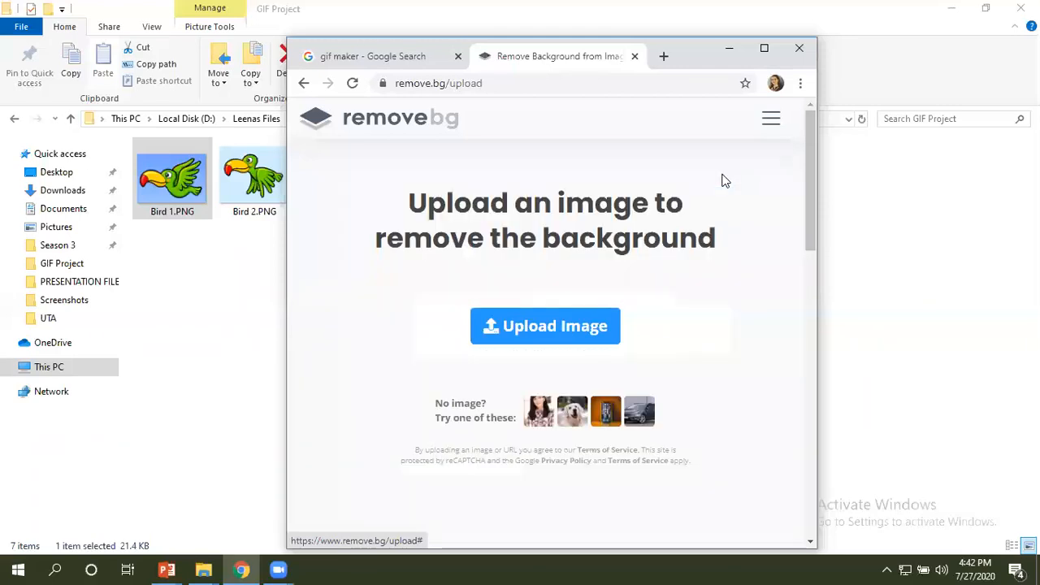
click(636, 57)
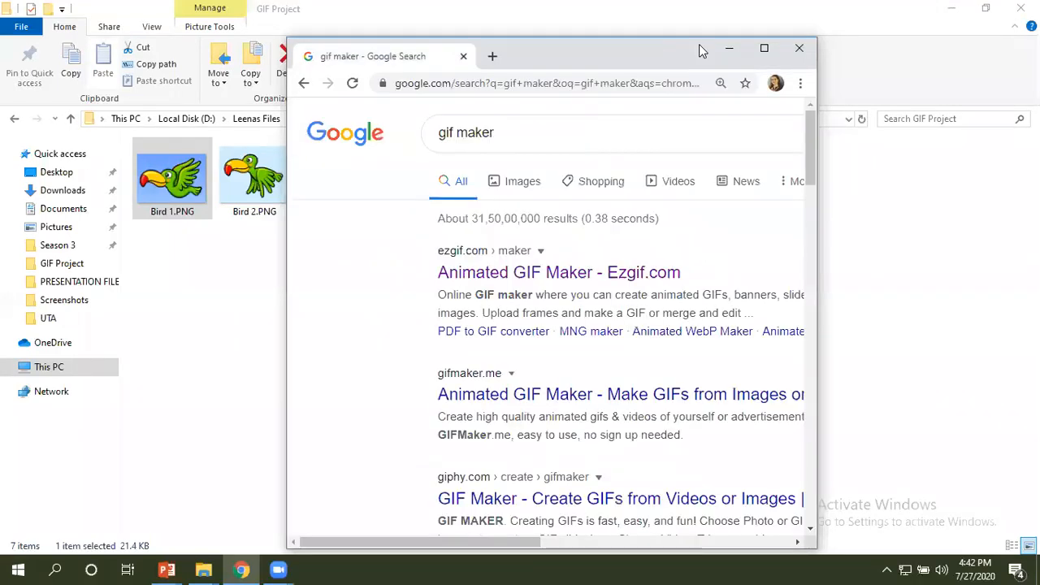
click(763, 50)
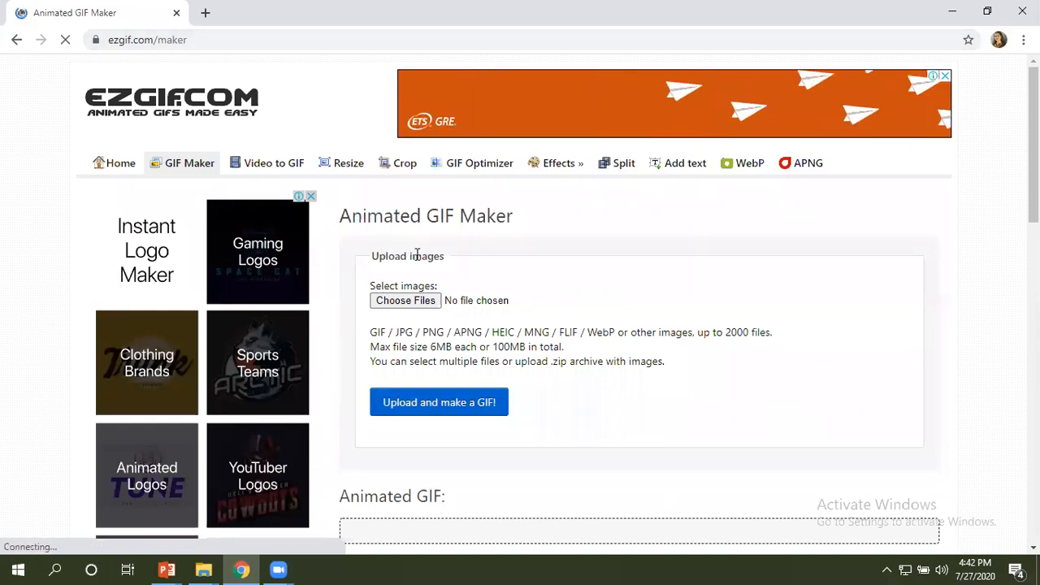
Upload Bird 3.png and Bird 4.png to the ezgif Animated GIF Maker and resize both frames to match the smallest one.
click(397, 305)
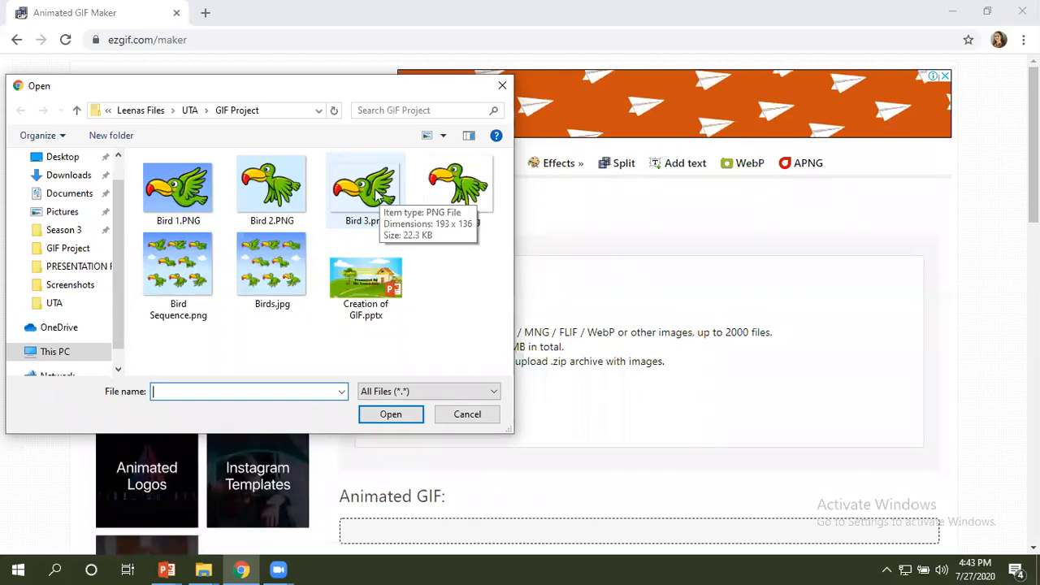
click(376, 188)
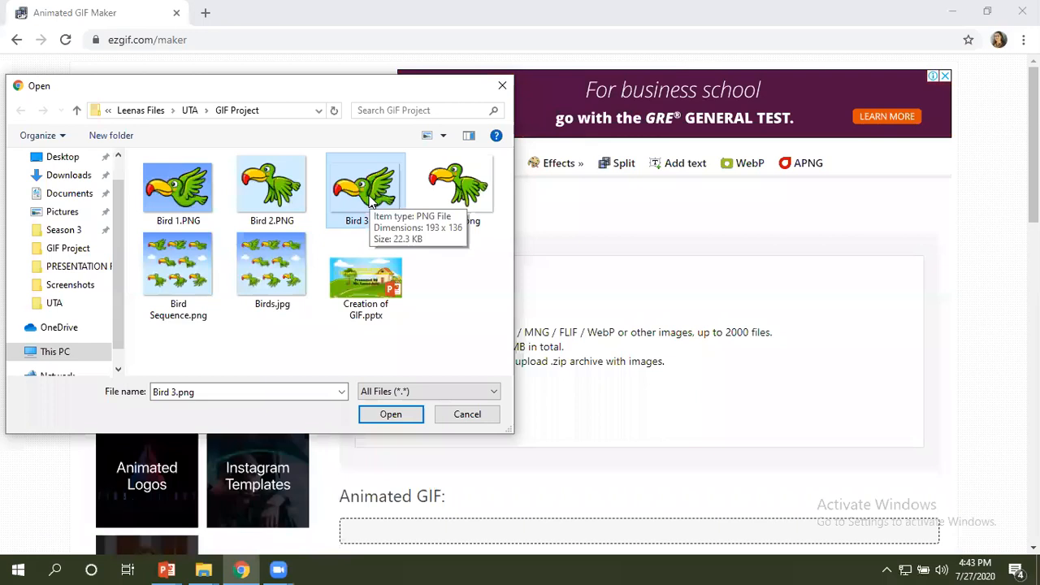
ctrl+click(434, 192)
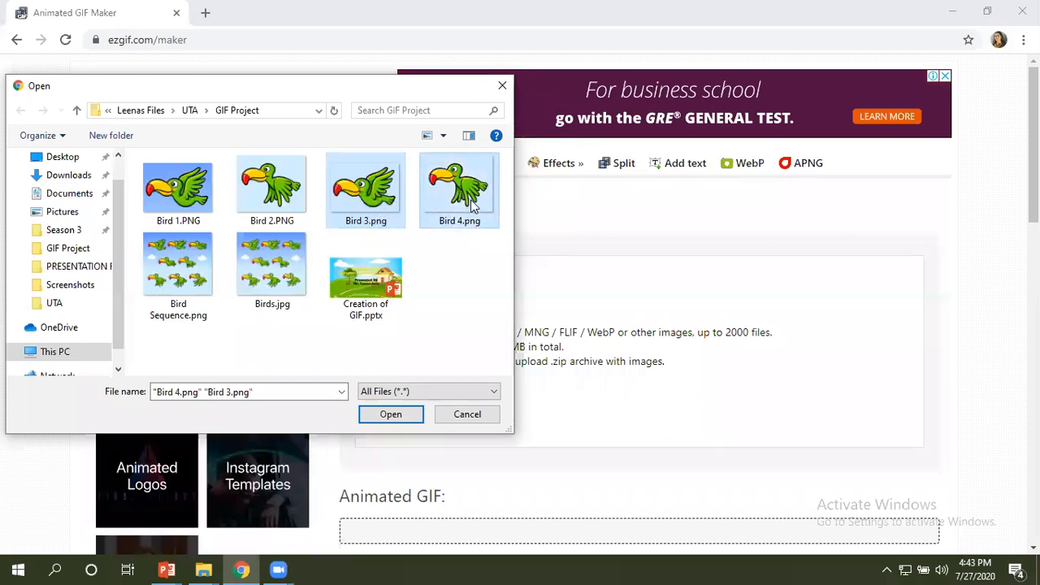
click(393, 413)
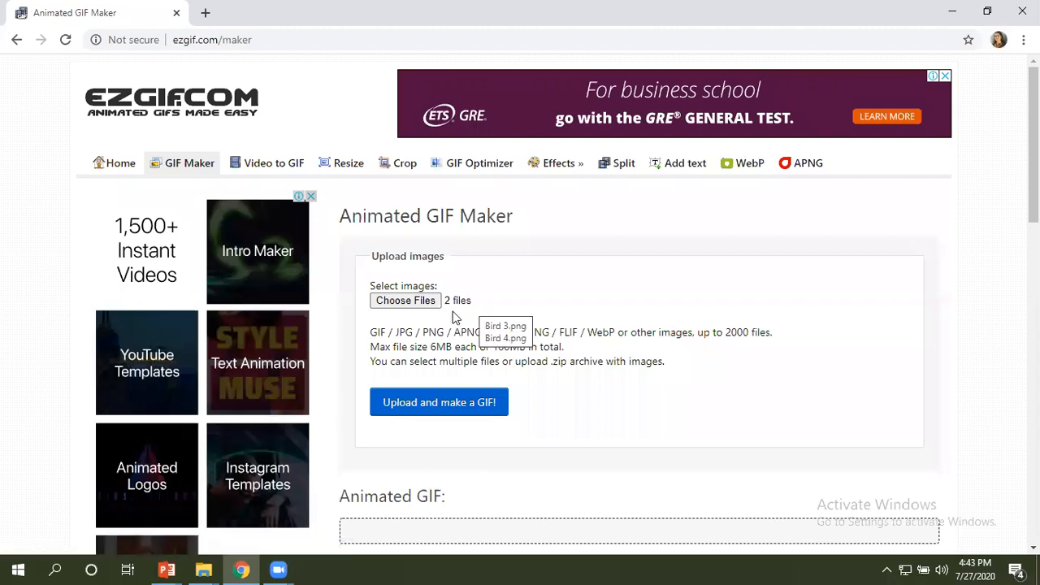
click(426, 405)
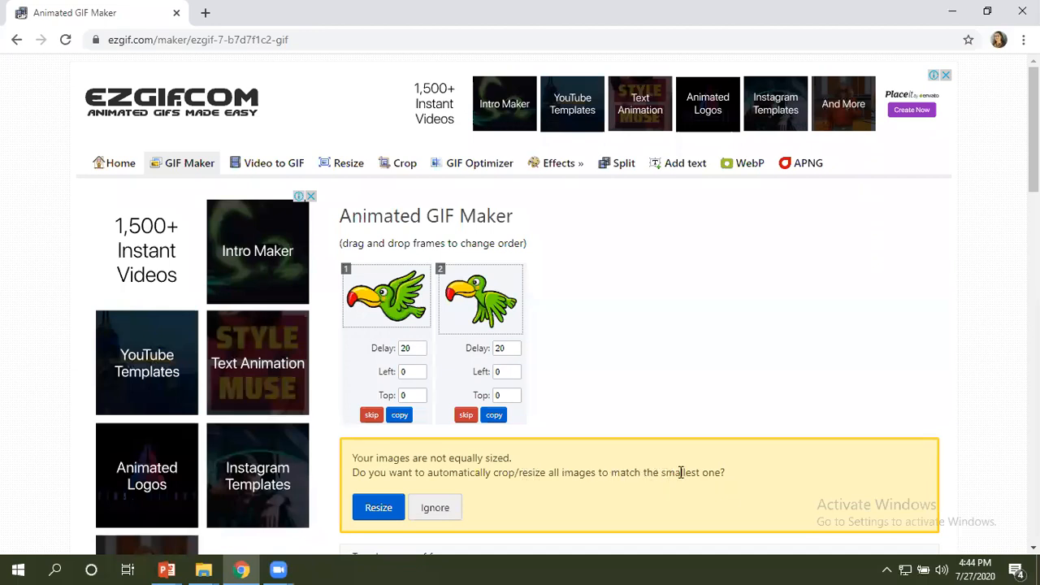
click(370, 514)
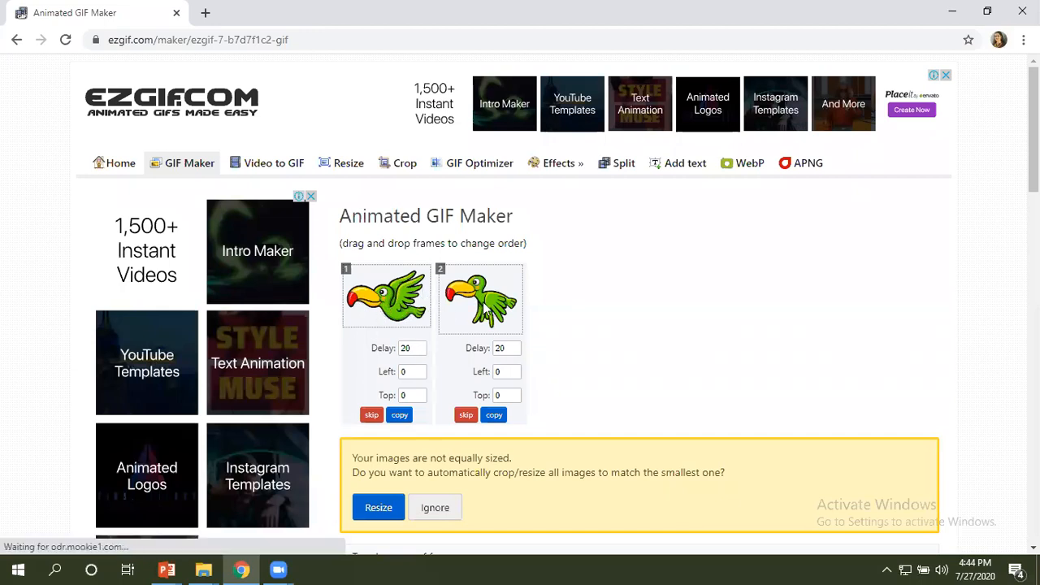
click(377, 507)
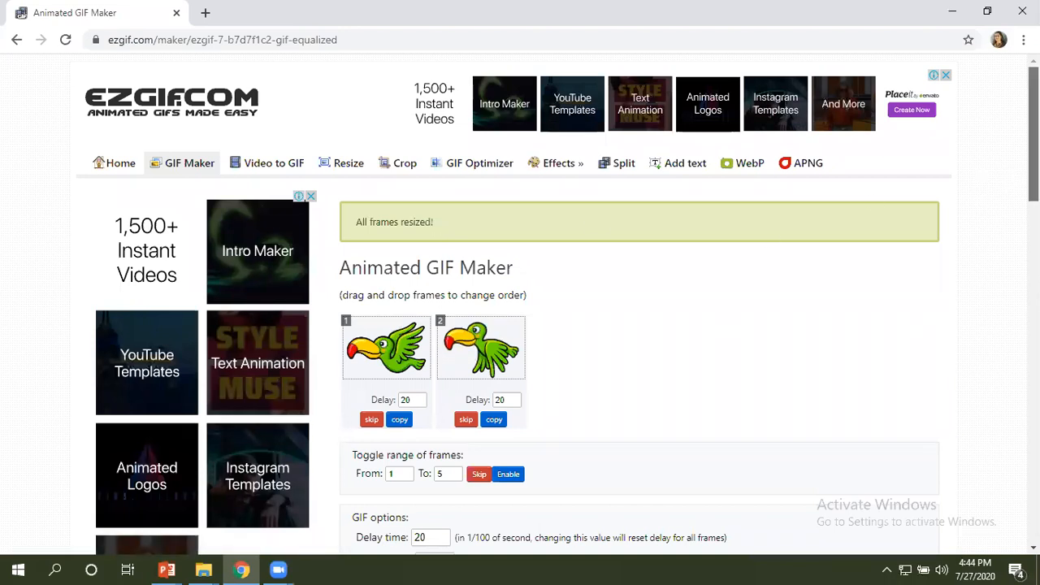
Leave the loop count empty so the animation loops forever, and make the GIF from the two bird frames.
scroll(559, 308, down, 3)
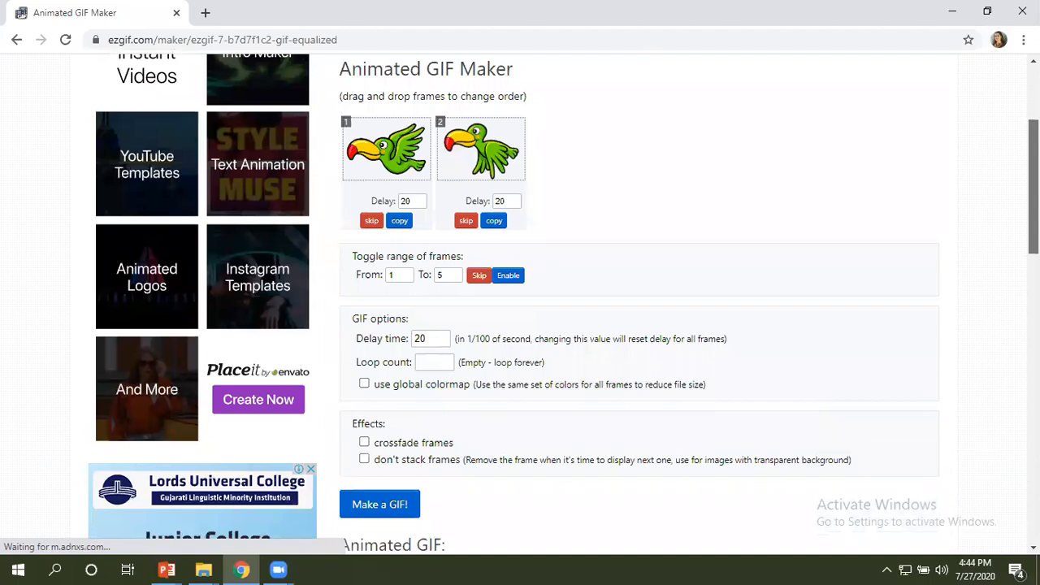
scroll(548, 209, down, 1)
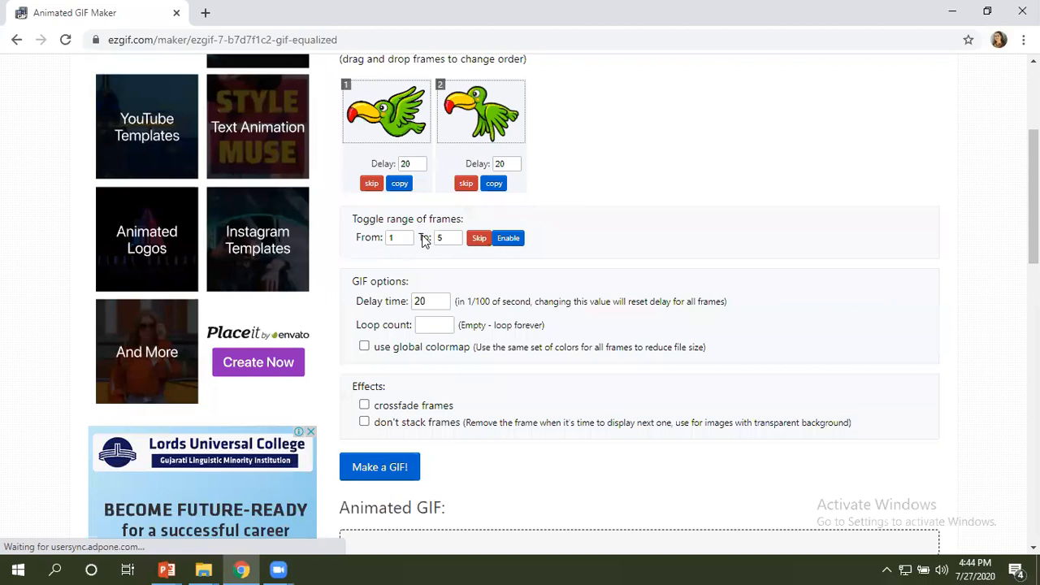
click(420, 325)
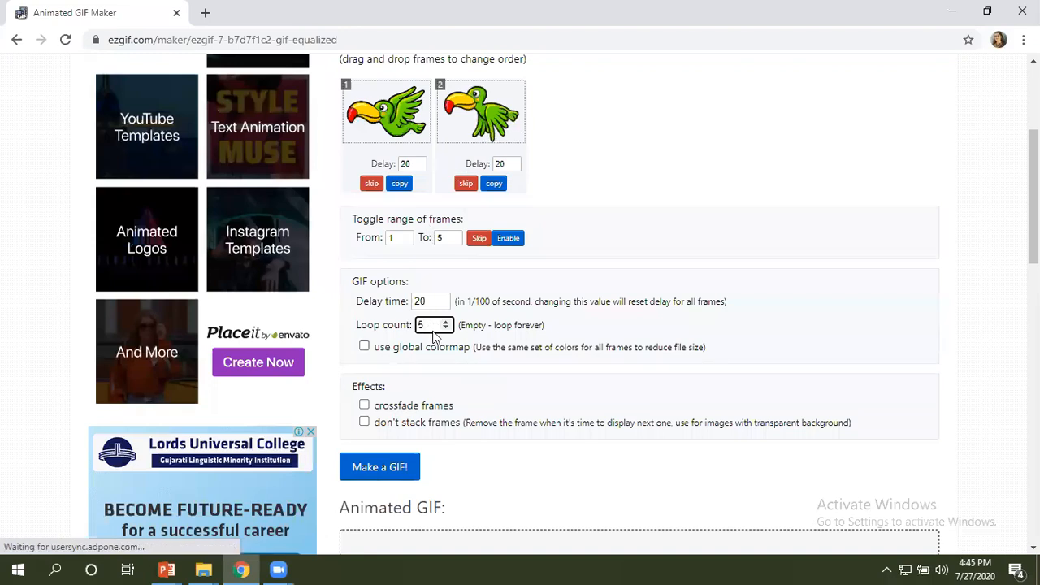
key(BackSpace)
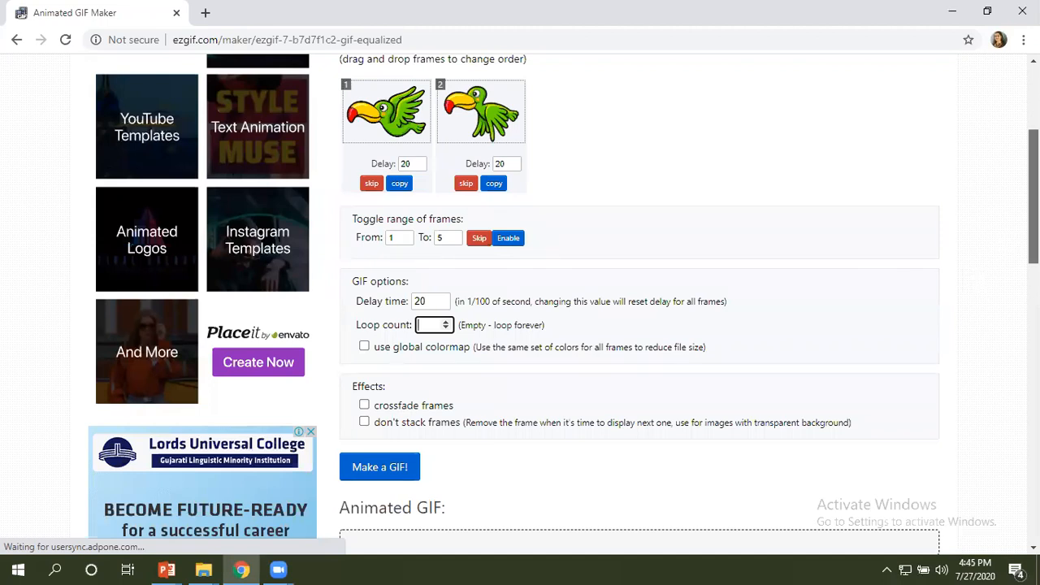
scroll(563, 302, down, 2)
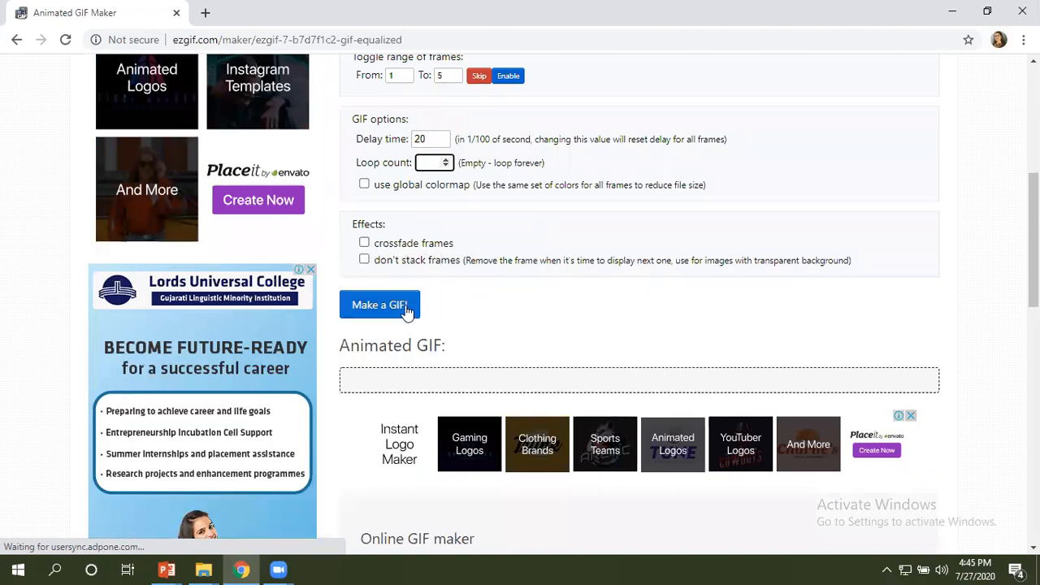
click(396, 311)
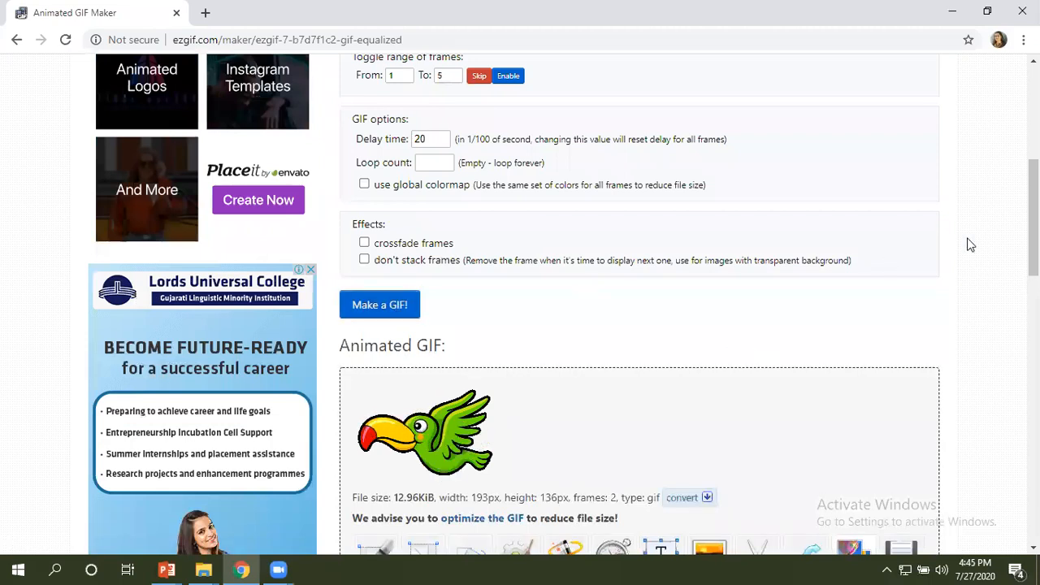
Enable the don't stack frames effect for the transparent bird frames and make the GIF again.
scroll(530, 349, down, 3)
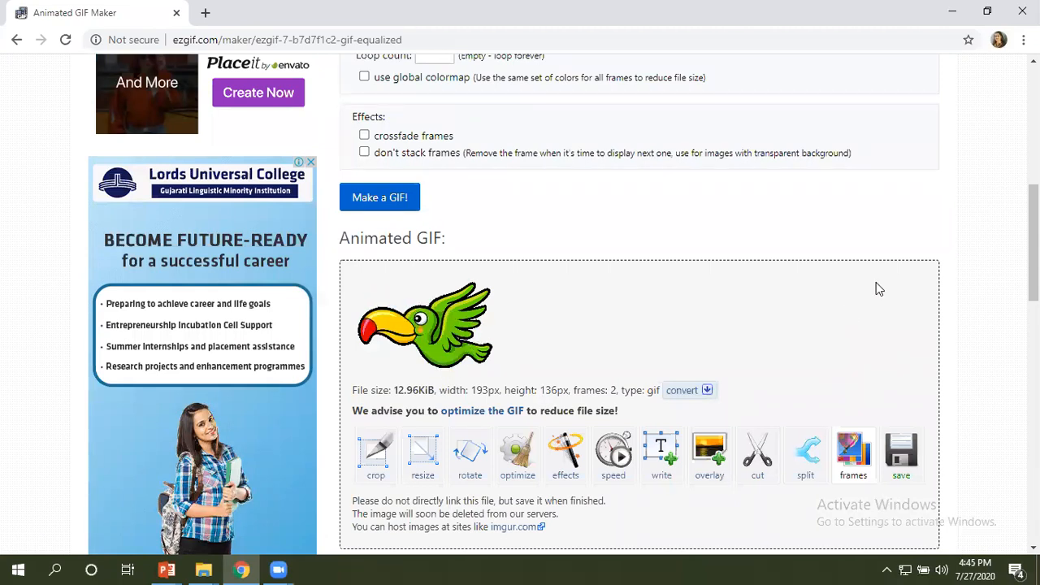
drag(1034, 244, 1034, 163)
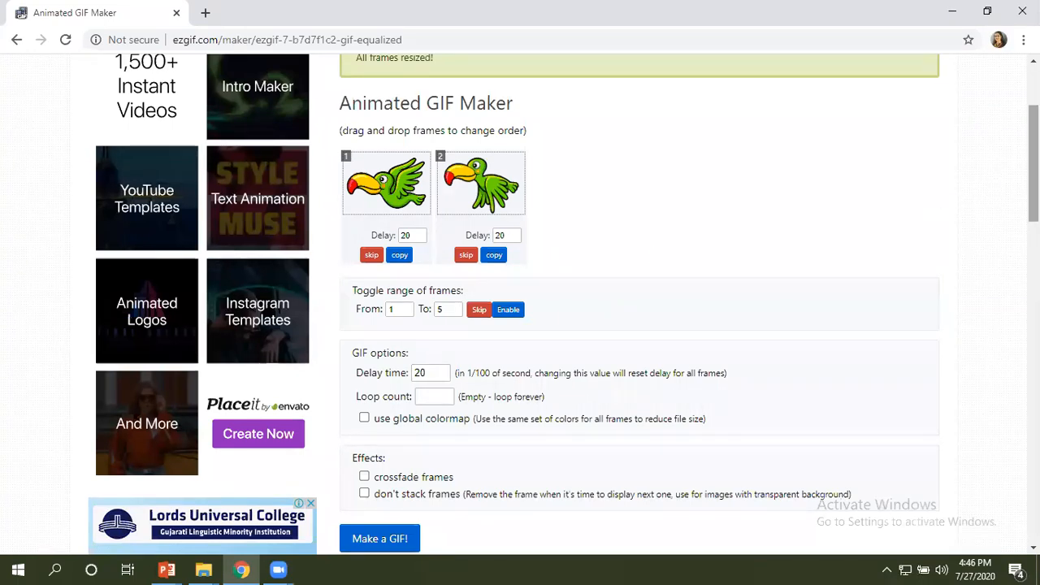
scroll(497, 274, down, 2)
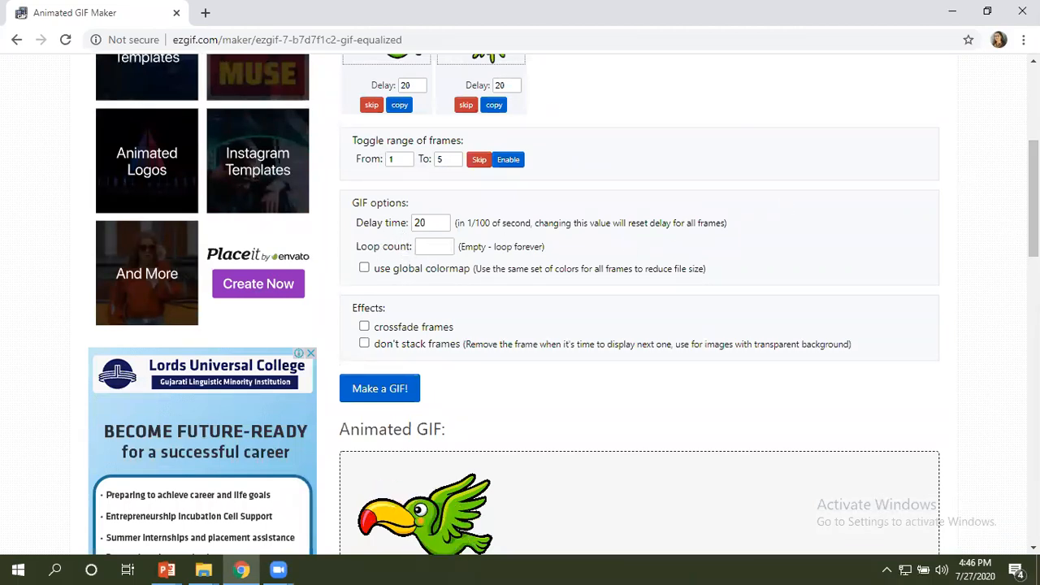
scroll(563, 303, down, 1)
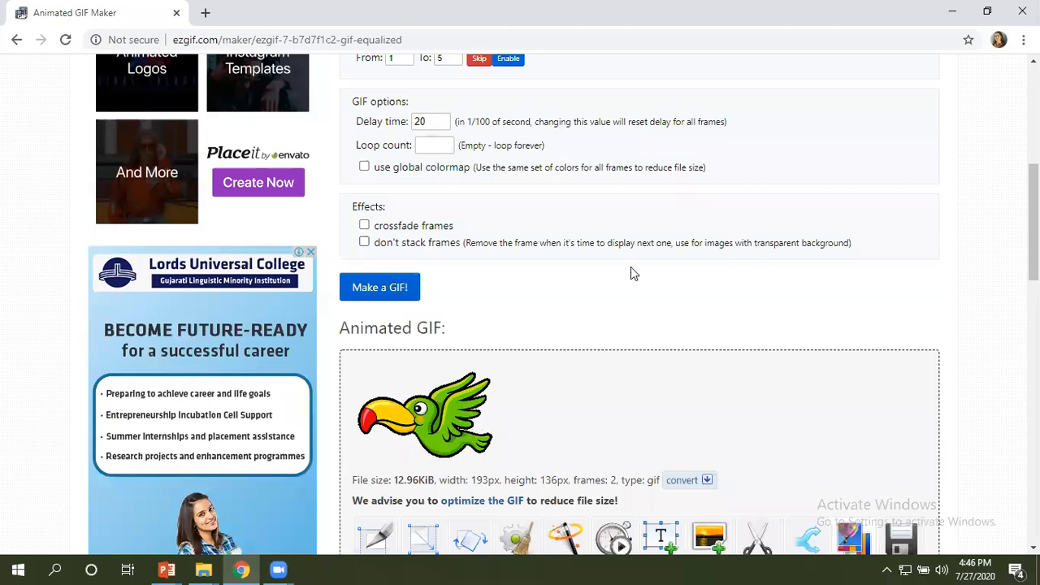
click(364, 243)
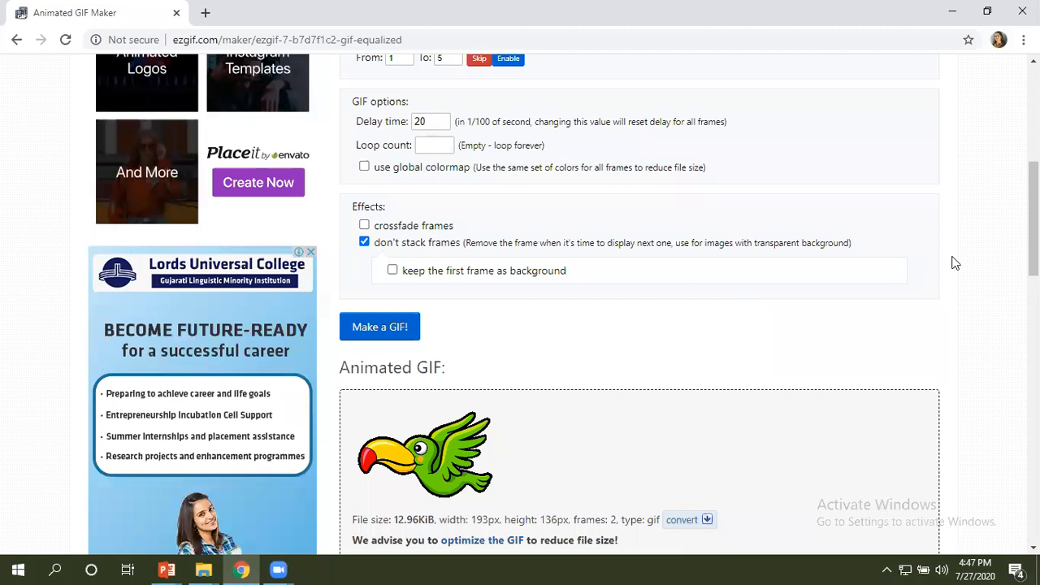
scroll(563, 305, down, 1)
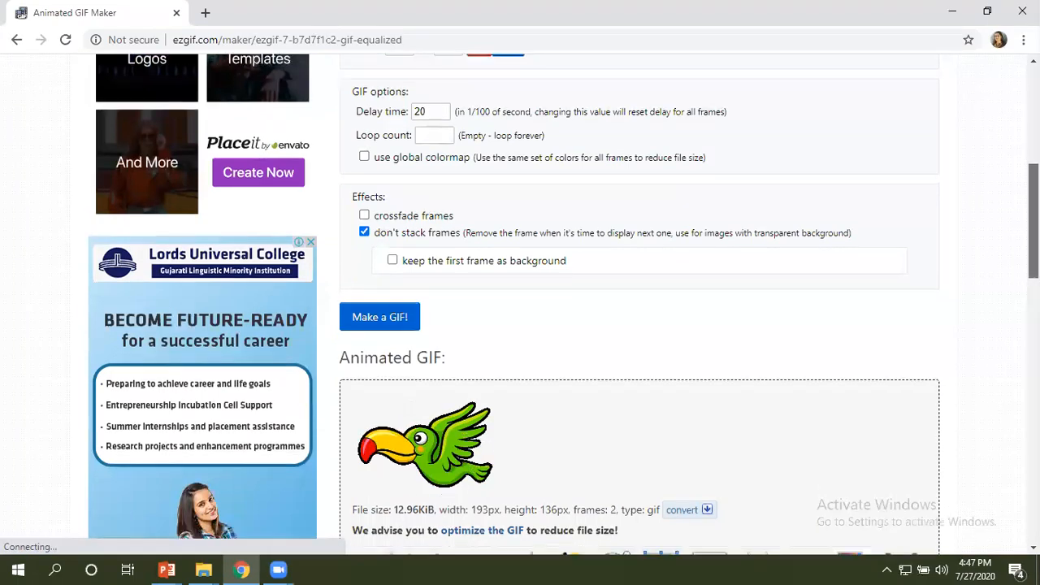
click(388, 265)
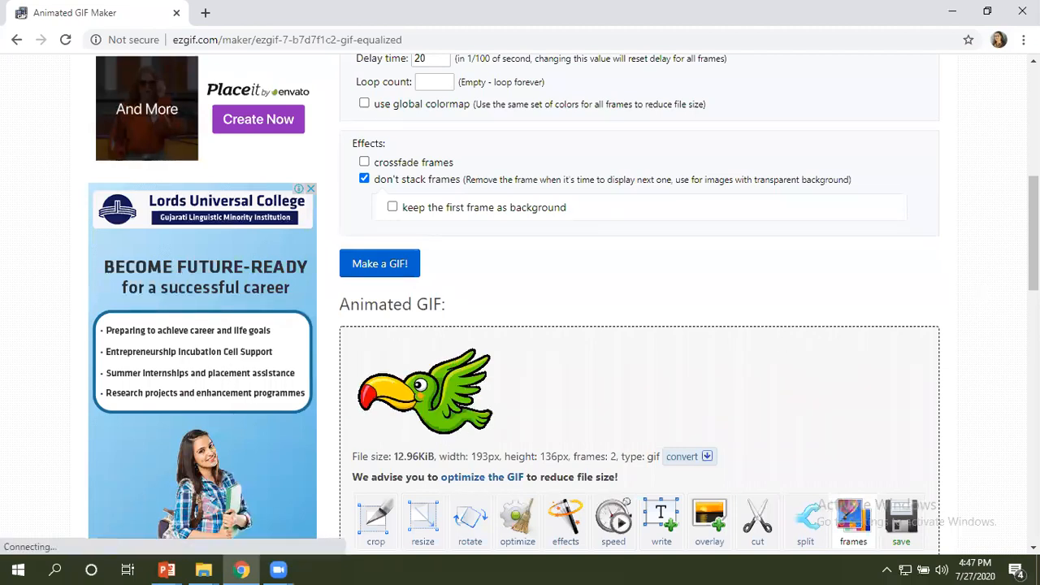
Set the GIF's delay time to 60 and generate the animation again to try a slower speed.
scroll(528, 337, down, 1)
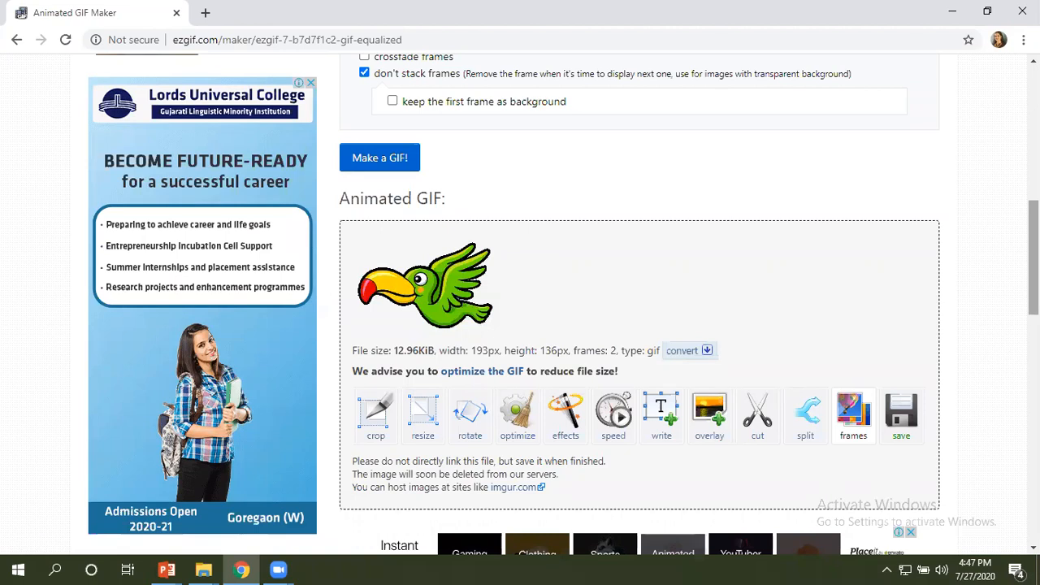
scroll(564, 305, up, 2)
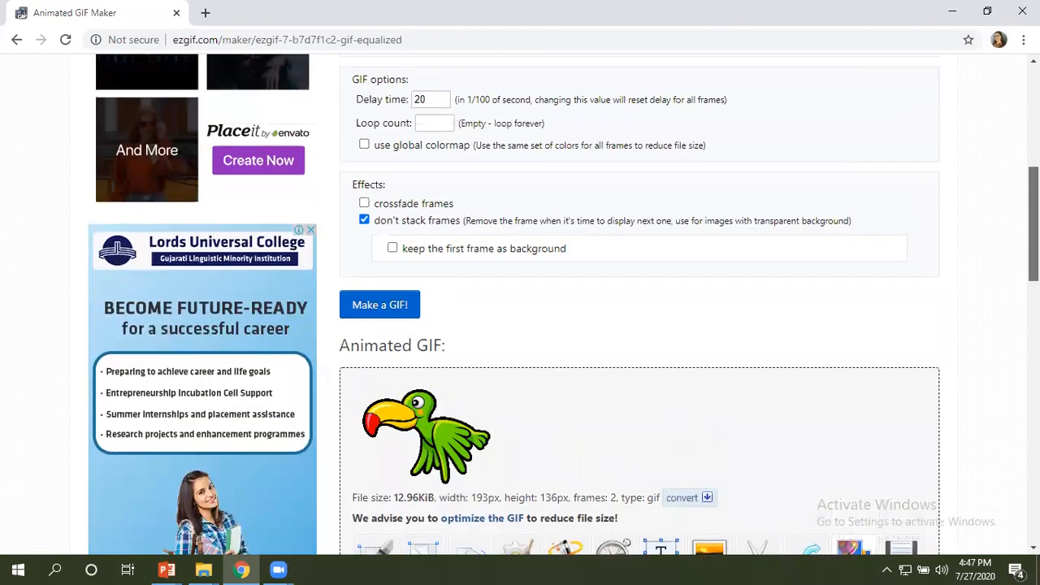
scroll(406, 158, up, 1)
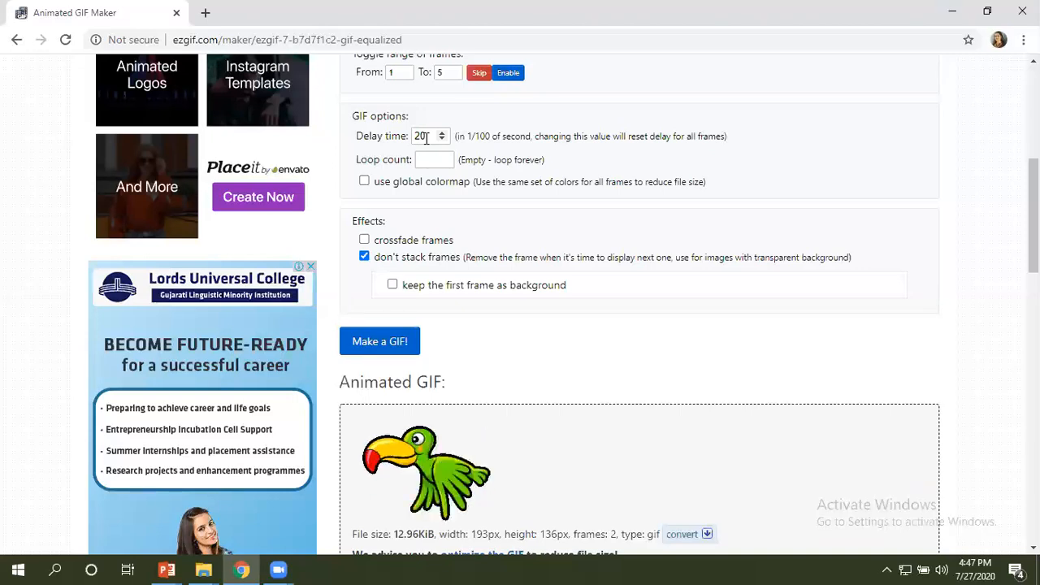
click(426, 138)
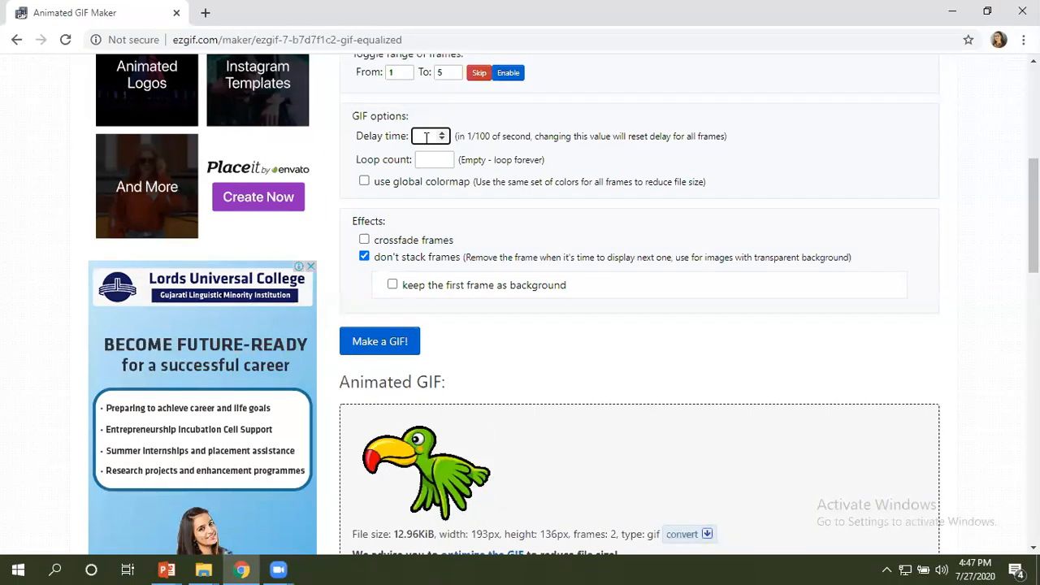
text(60)
click(397, 347)
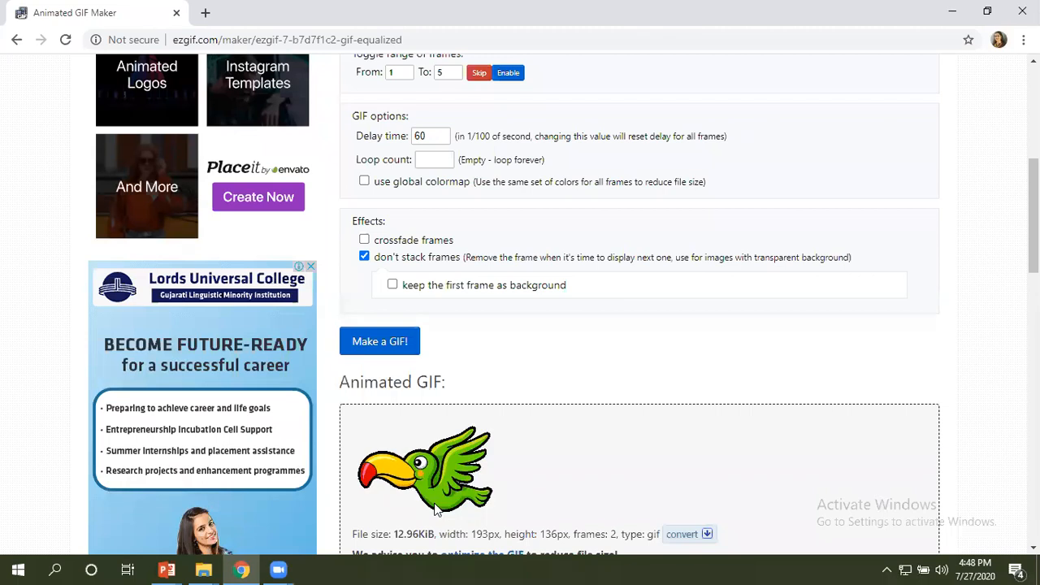
Set the GIF's delay time to 10 and generate the animation again to try a faster speed.
double_click(424, 135)
key(BackSpace)
text(10)
click(398, 358)
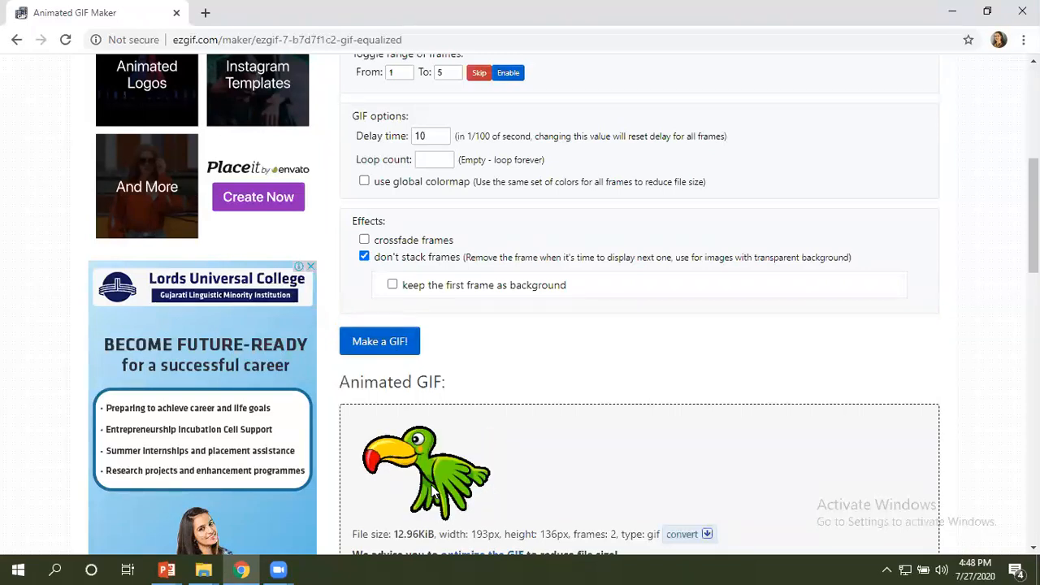
Set the delay time to 20, regenerate the bird GIF and view the result with its editing tools.
double_click(421, 136)
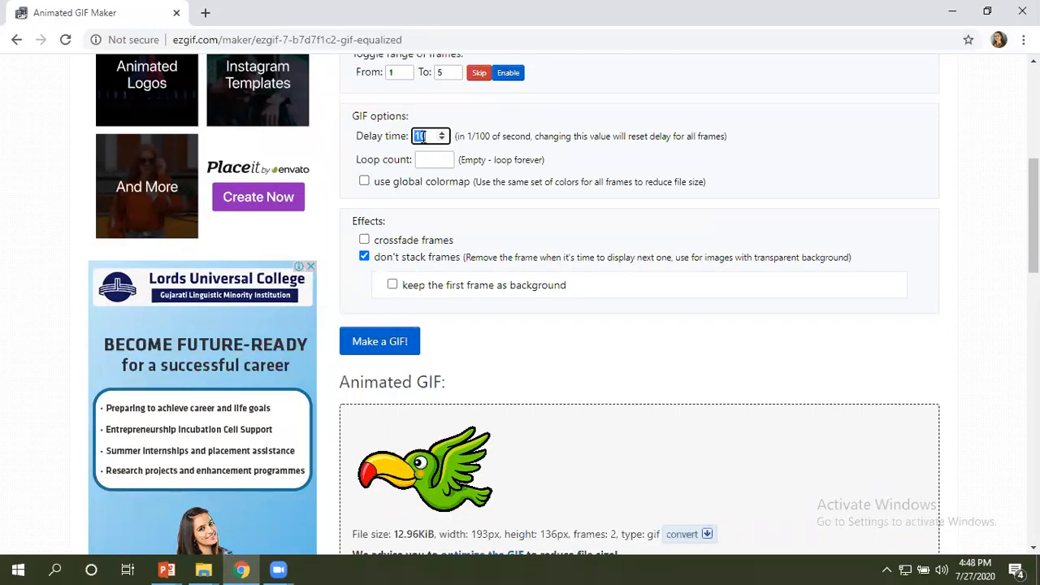
text(20)
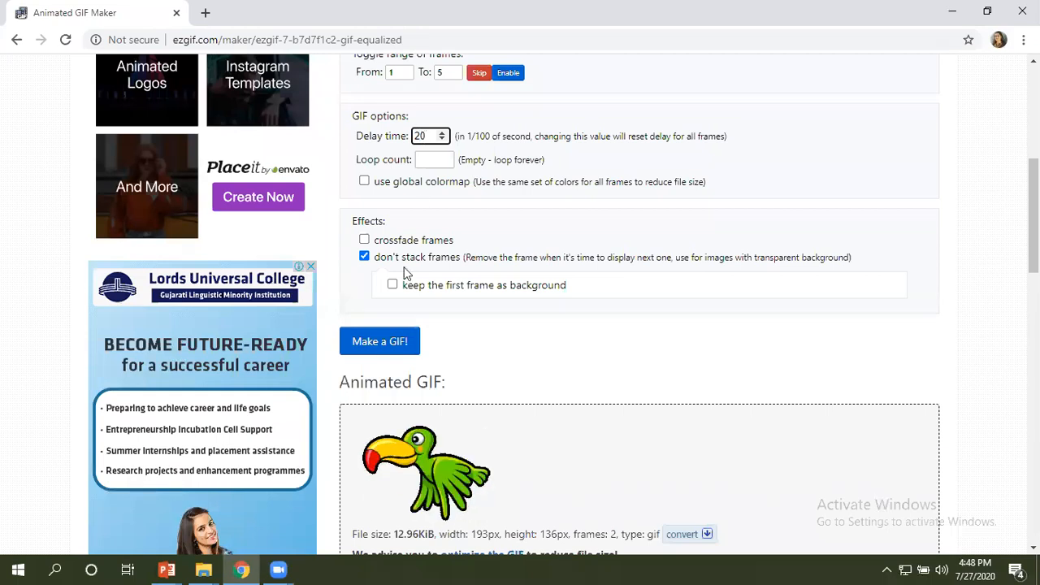
click(396, 344)
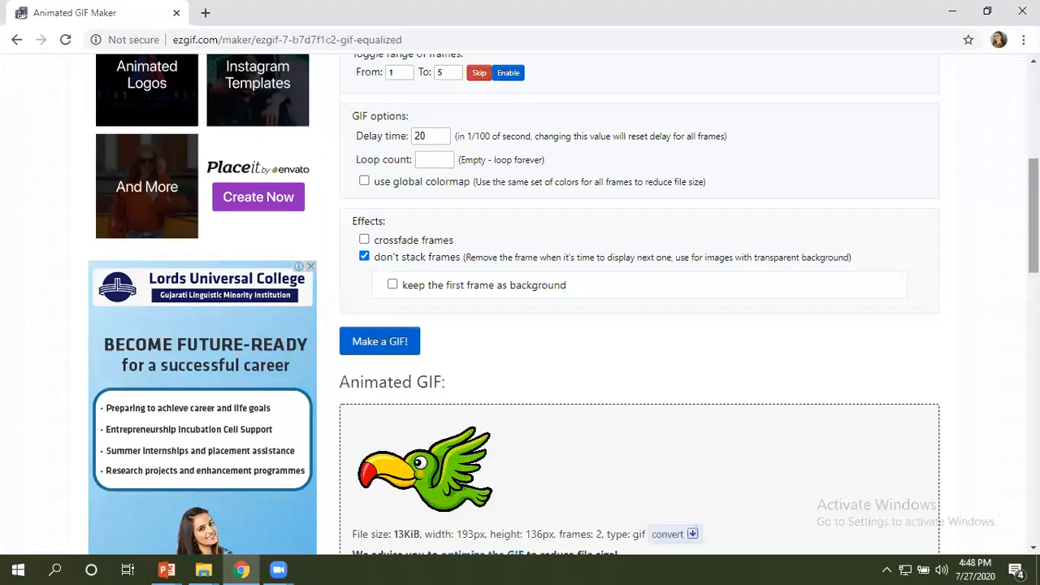
scroll(520, 305, down, 3)
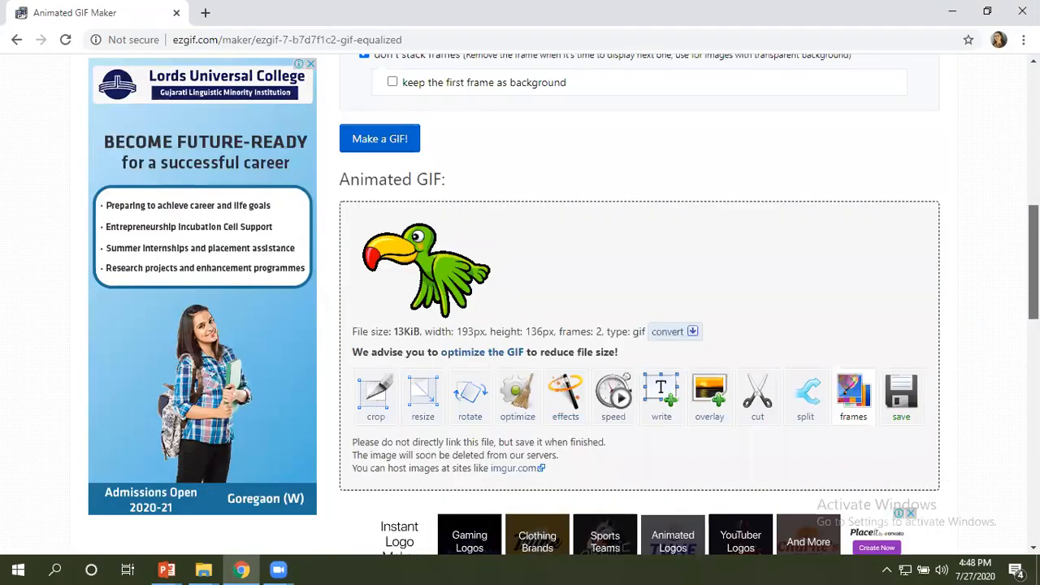
scroll(566, 349, down, 2)
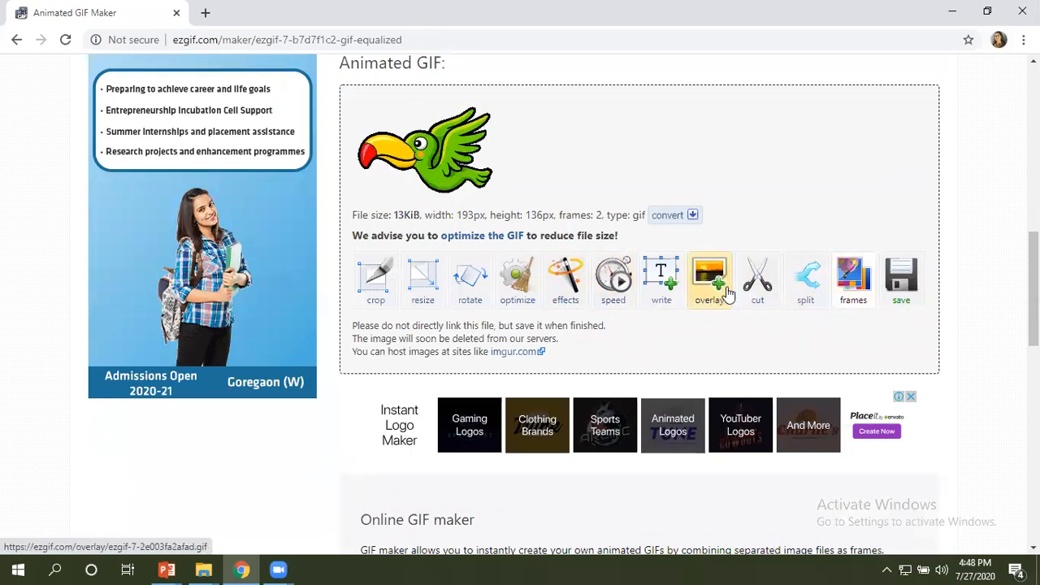
Save the finished bird GIF to the computer and open the downloaded file to check its animation.
click(901, 282)
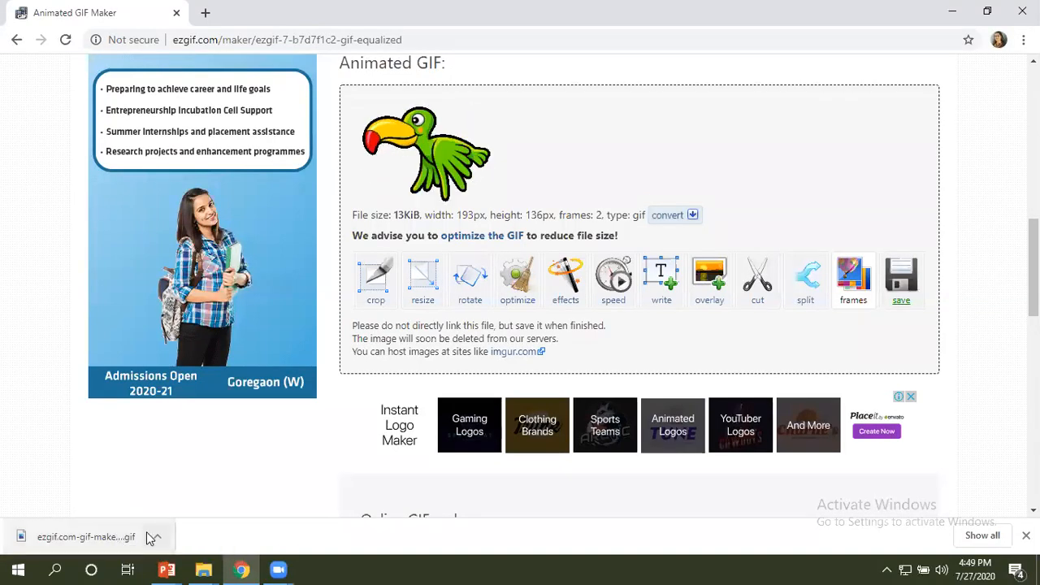
right_click(111, 534)
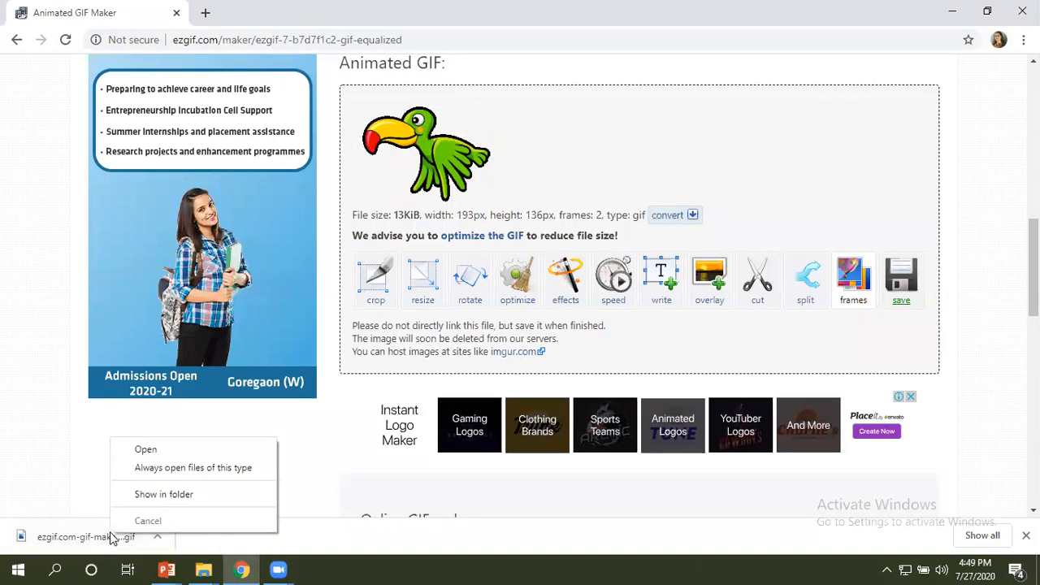
click(91, 536)
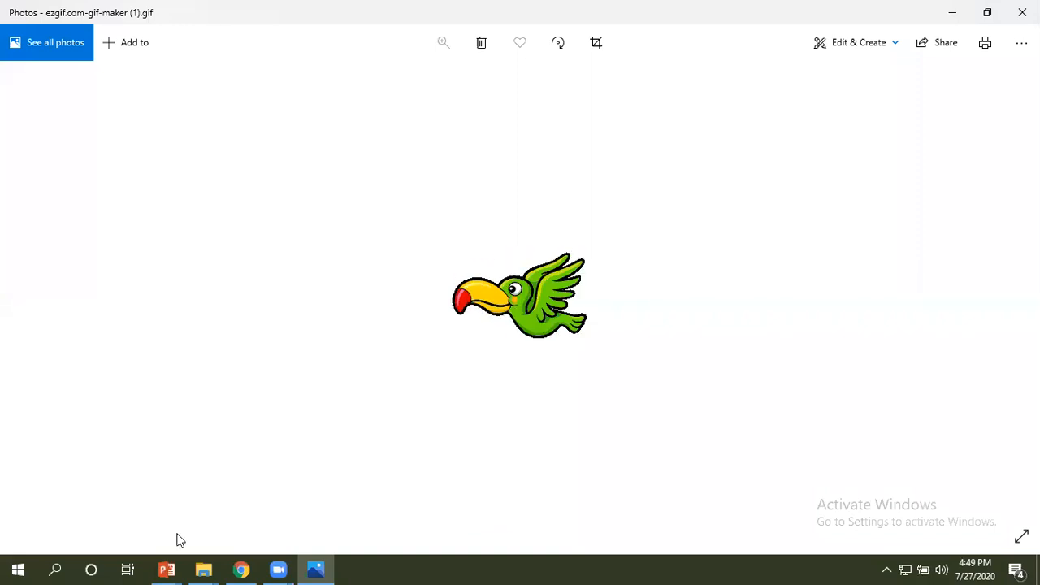
Switch to the running PowerPoint slide show and advance to the slide comparing GIFs without and with background.
mouse_move(172, 568)
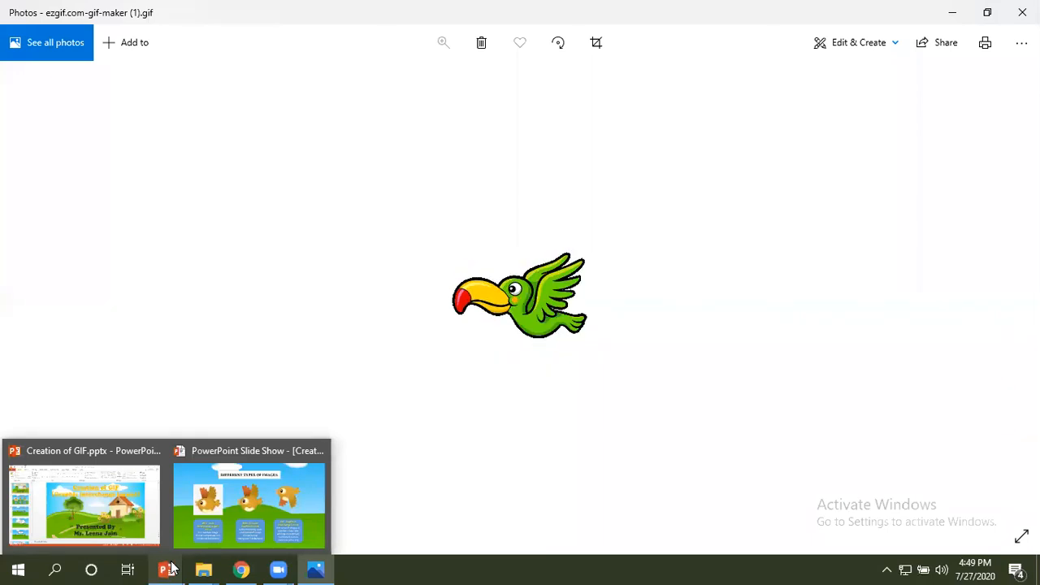
click(227, 516)
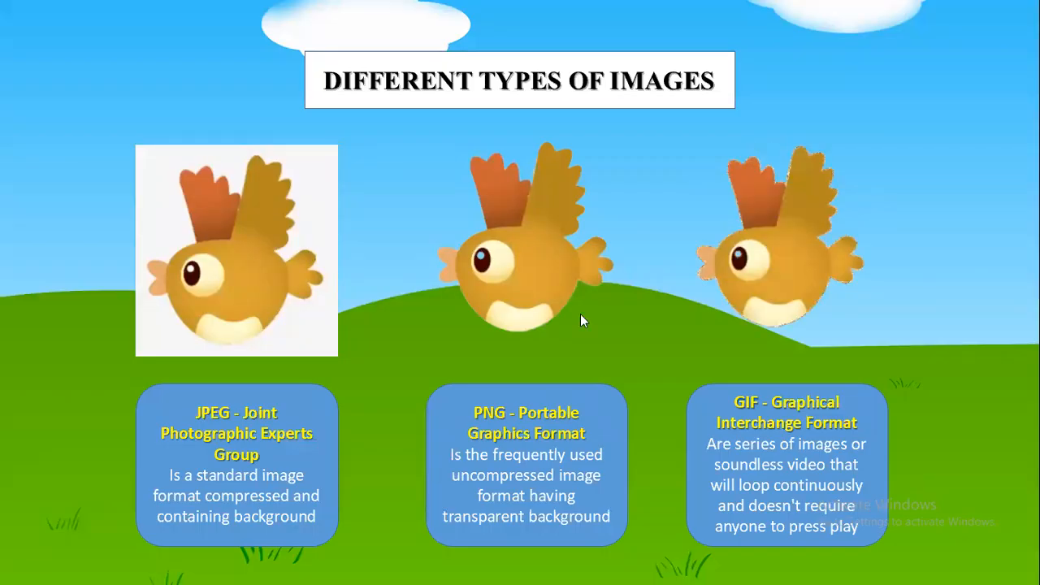
click(930, 286)
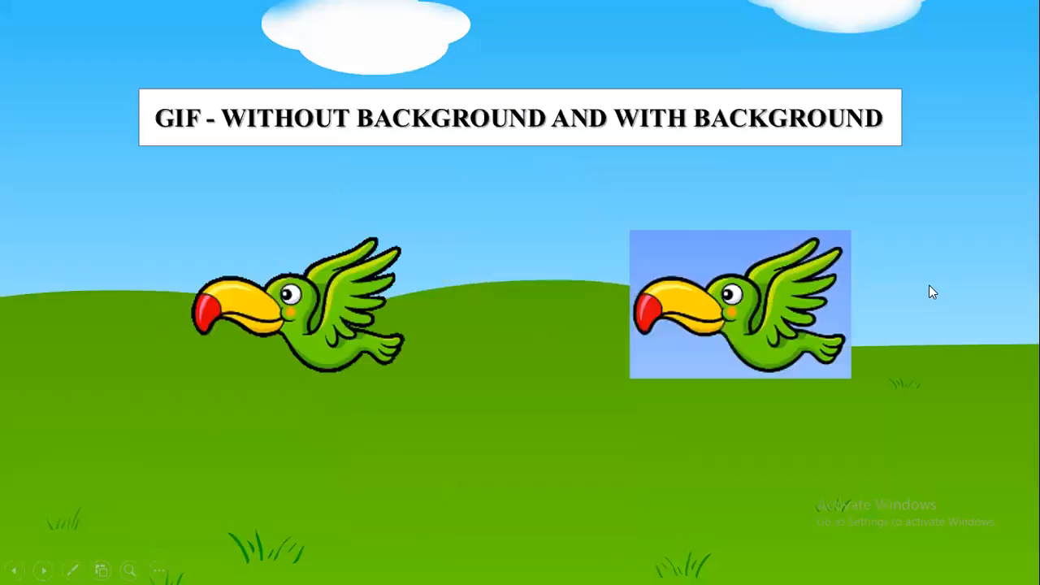
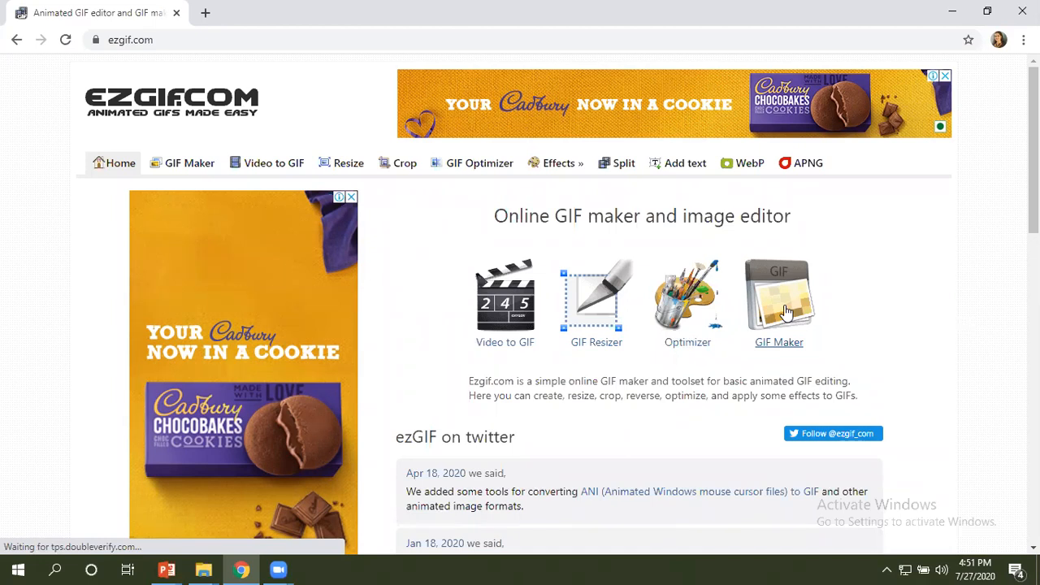
Upload Bird 3.png and Bird 4.png to the GIF Maker and resize both frames to match the smallest image.
click(786, 312)
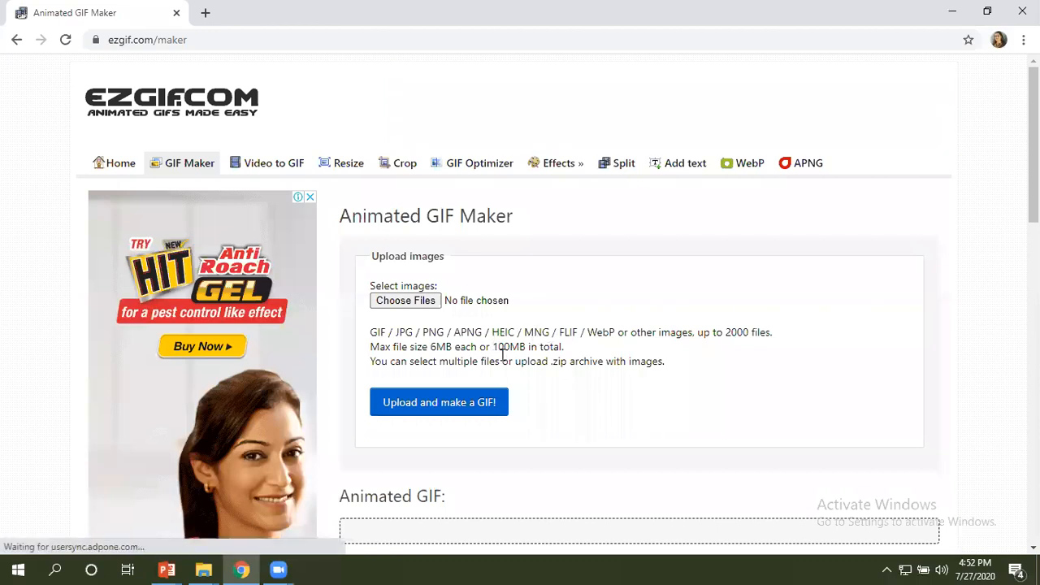
click(405, 302)
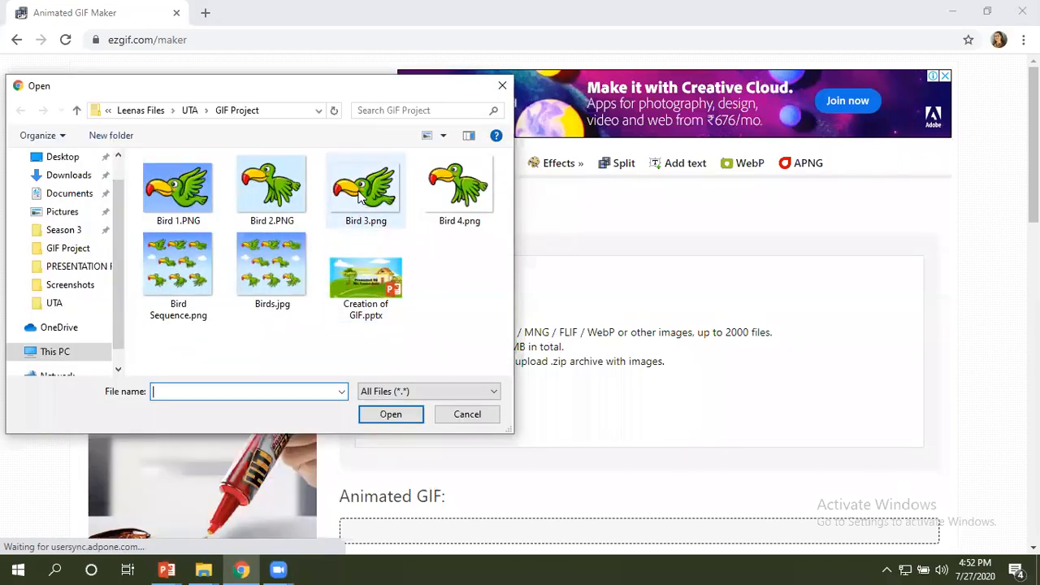
click(360, 203)
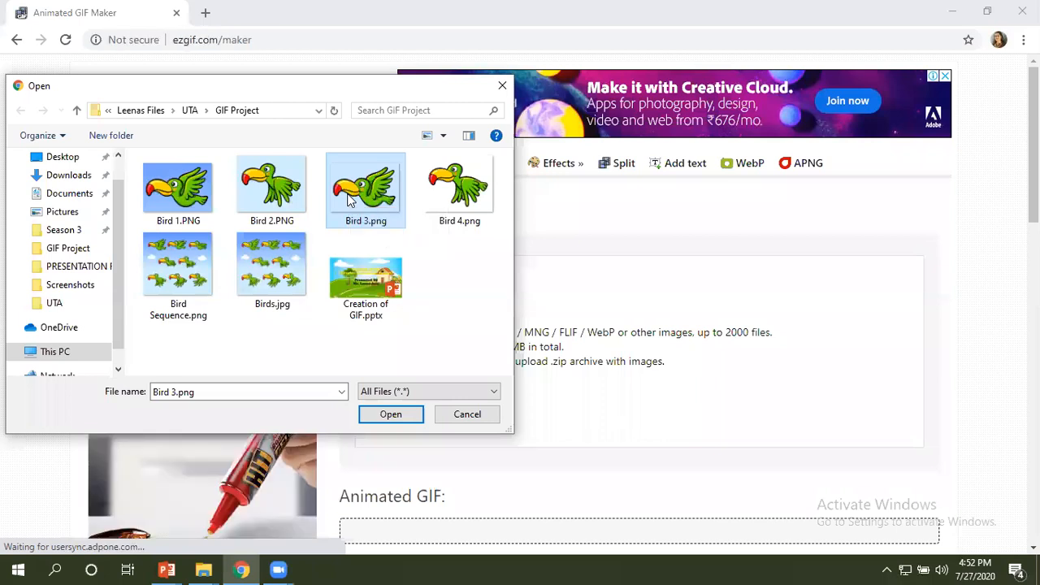
ctrl+click(477, 195)
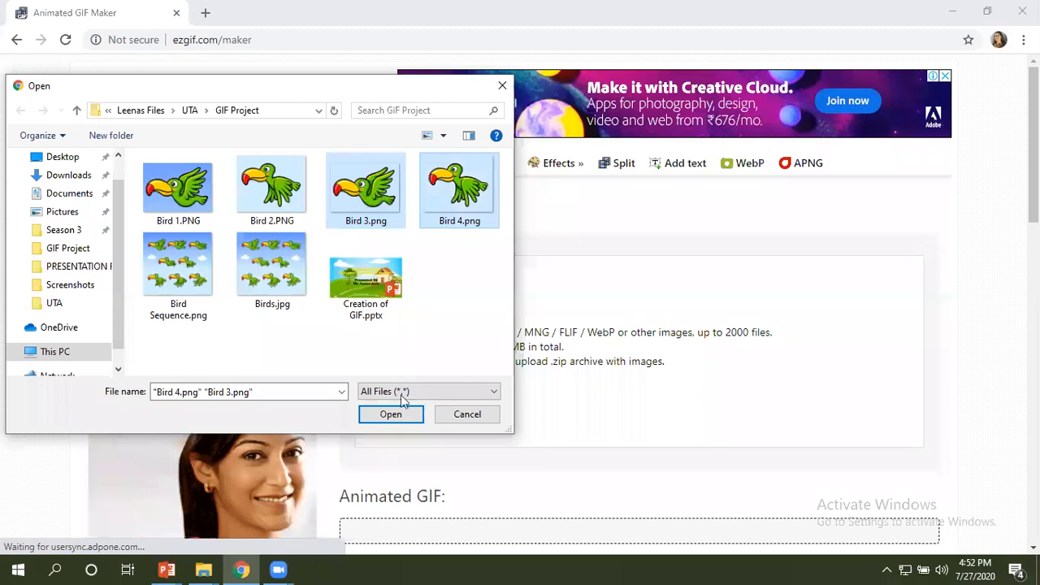
click(391, 414)
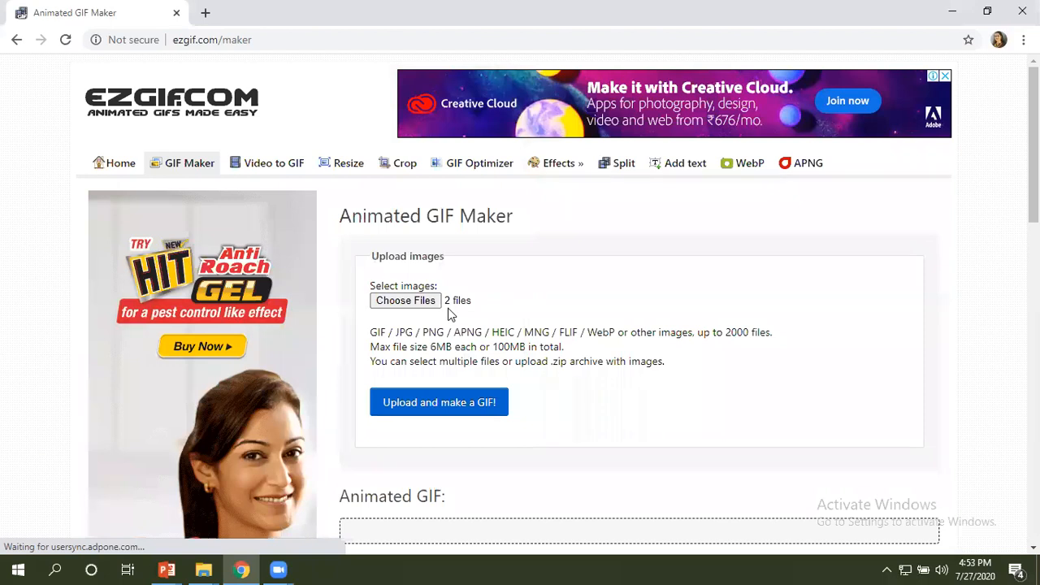
click(440, 404)
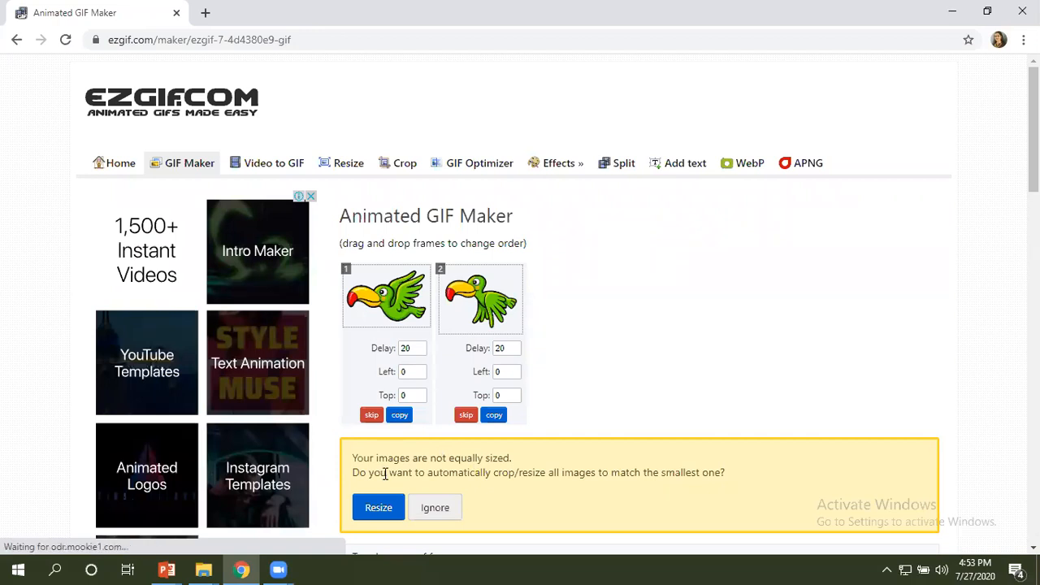
click(385, 508)
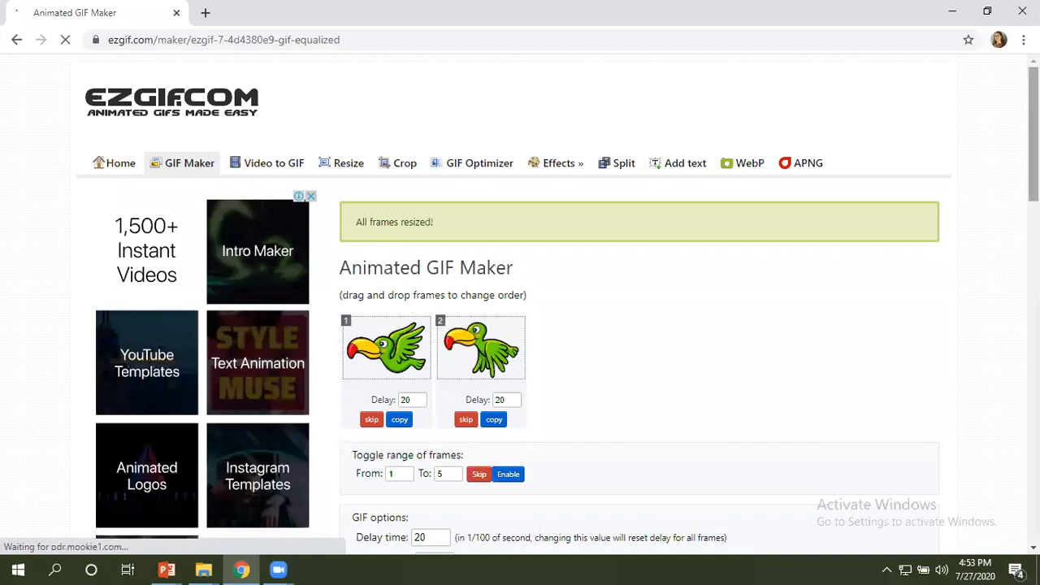
Set the GIF's delay time to 60 for all frames.
scroll(570, 270, down, 3)
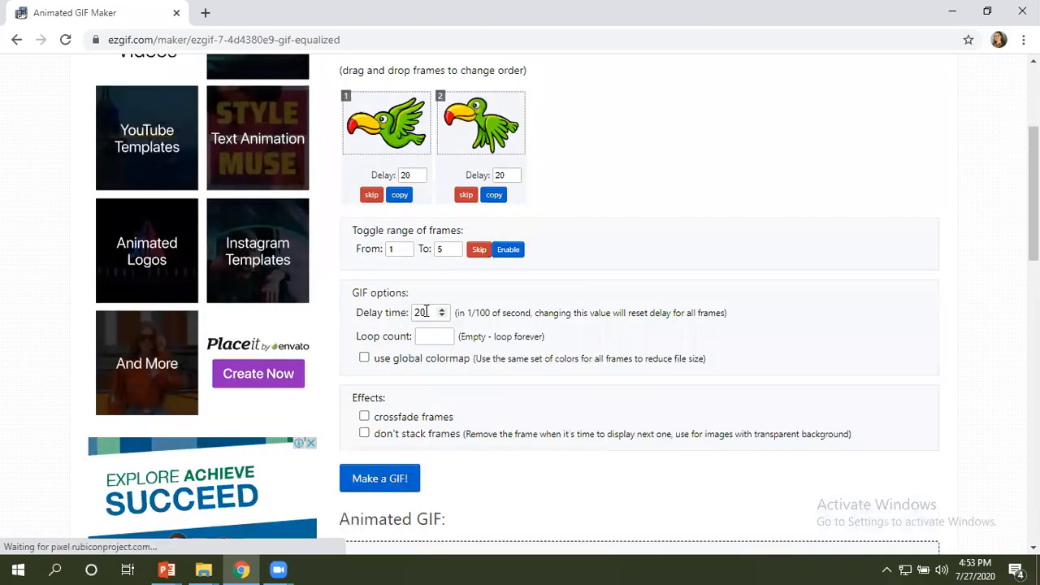
click(427, 313)
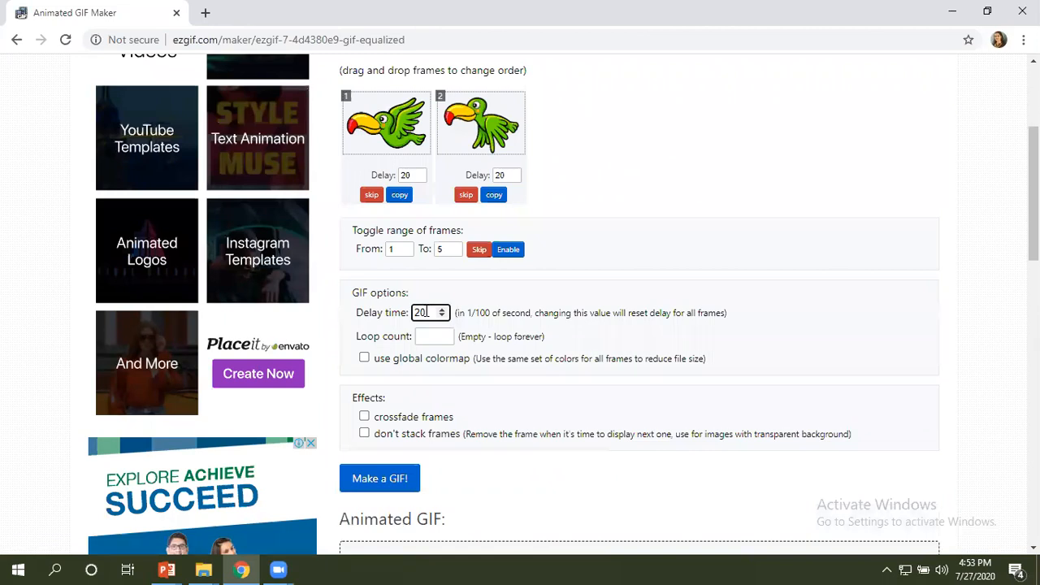
key(BackSpace)
key(BackSpace)
text(60)
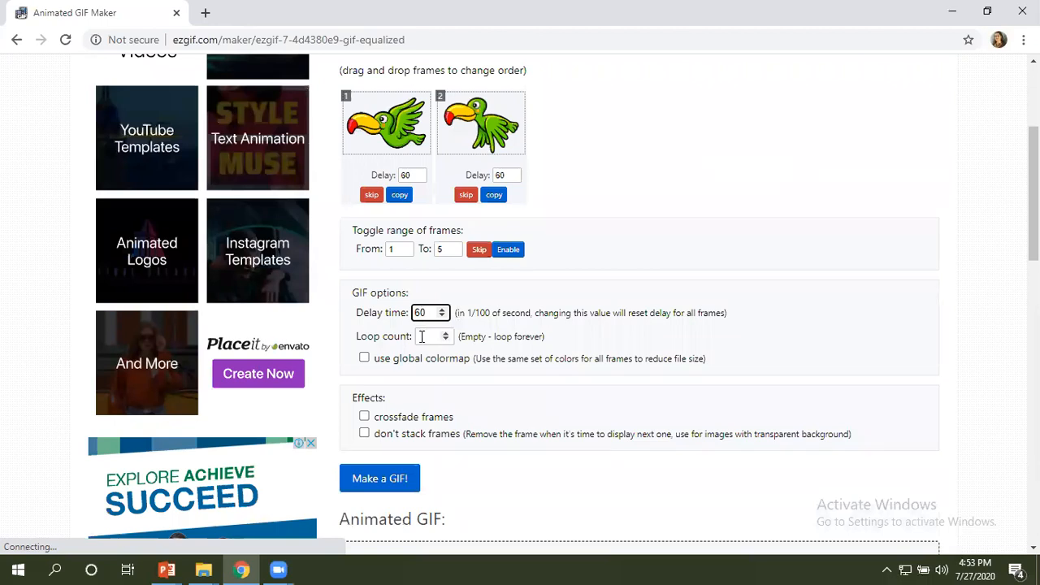
Try a loop count of 9 for the GIF and clear the value again.
click(422, 337)
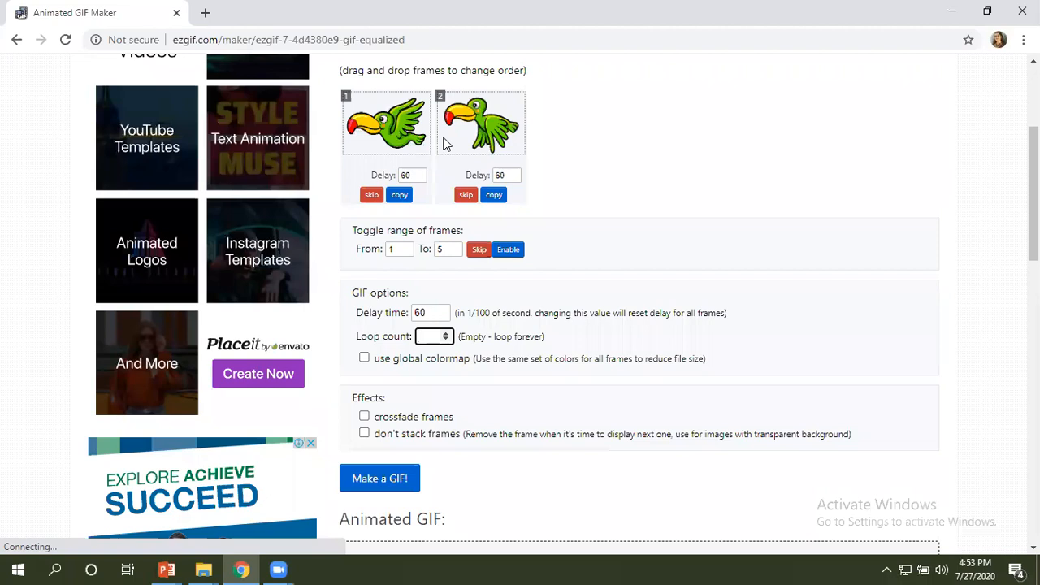
text(56)
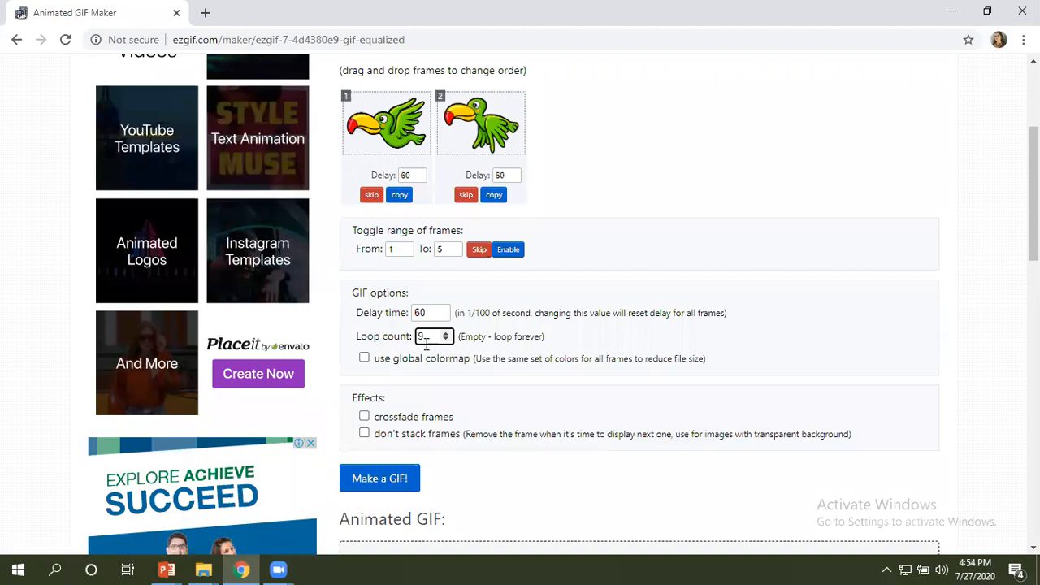
key(BackSpace)
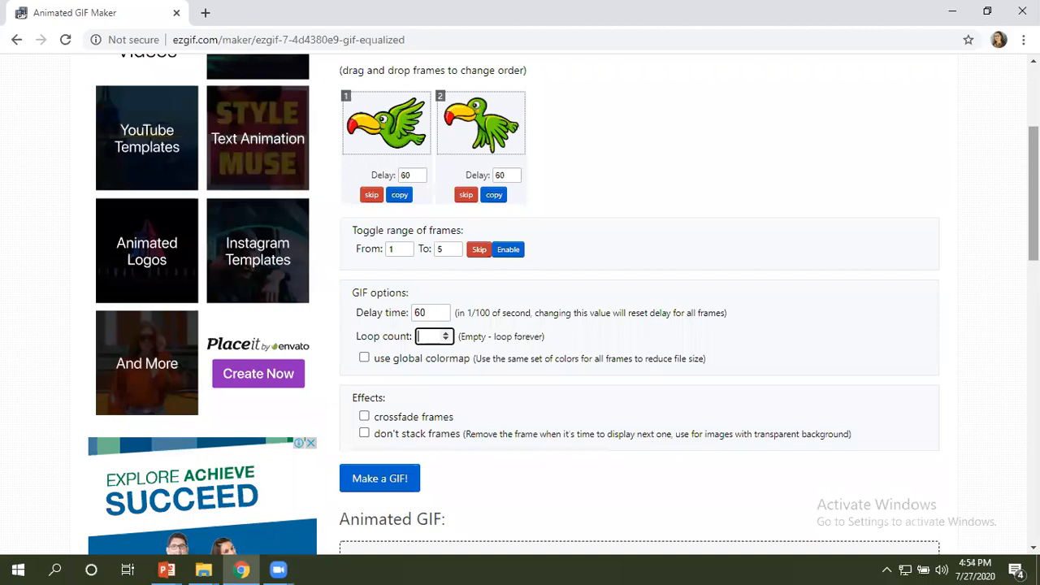
Enable the don't stack frames effect for the transparent images and generate the animated GIF.
scroll(1033, 195, down, 2)
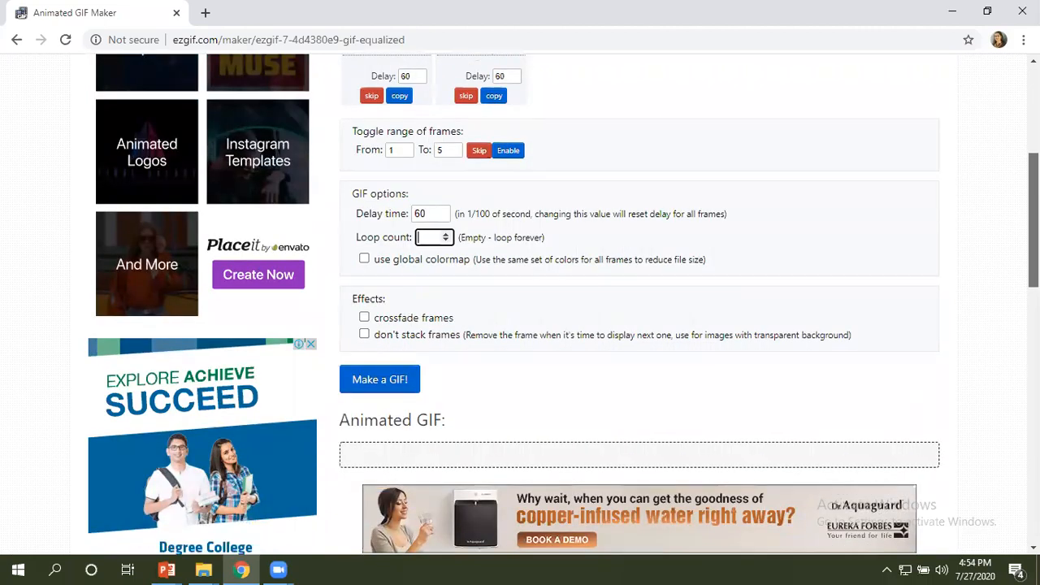
scroll(1033, 195, down, 1)
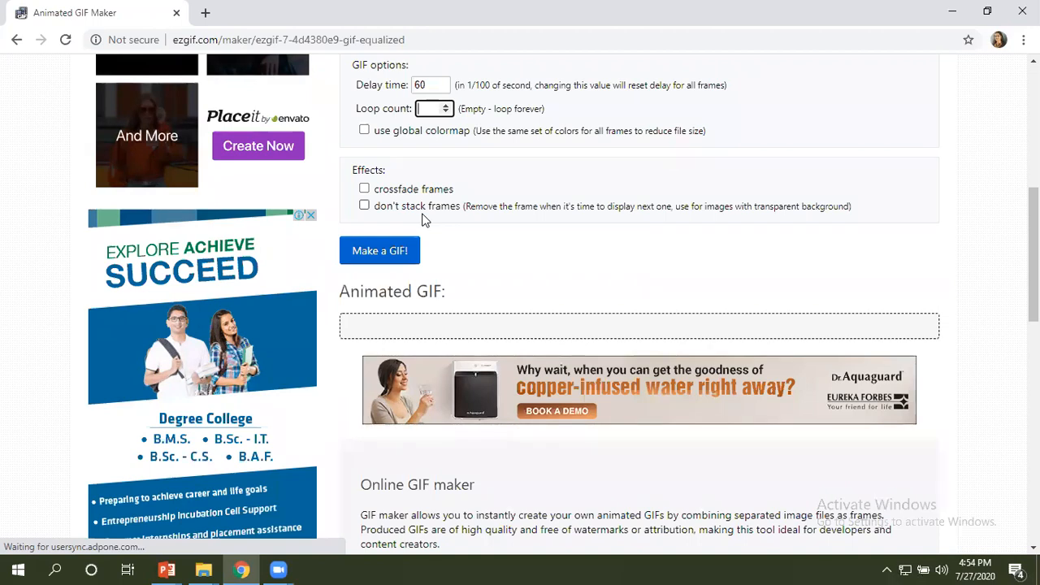
click(365, 206)
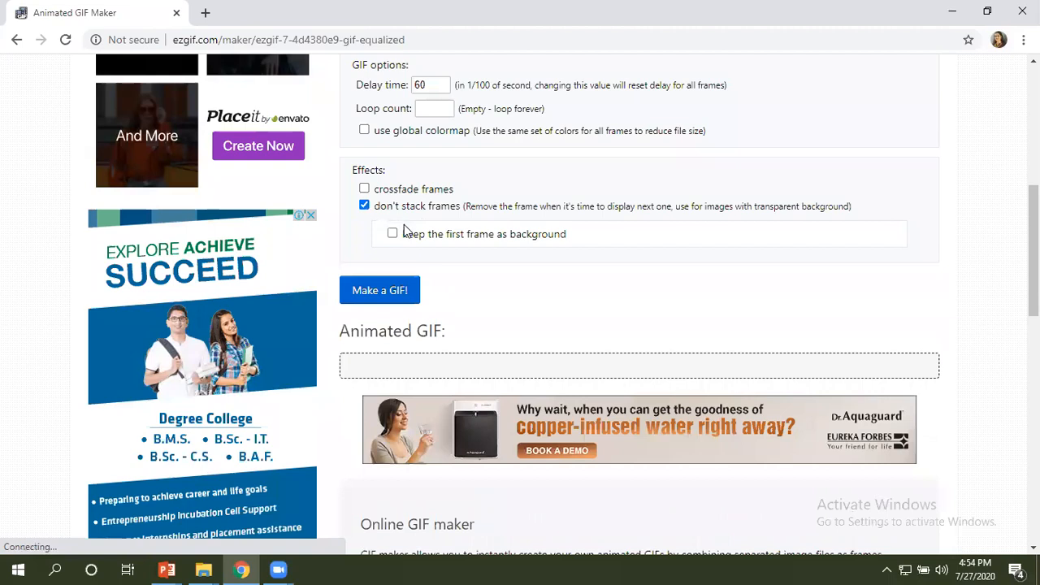
click(374, 297)
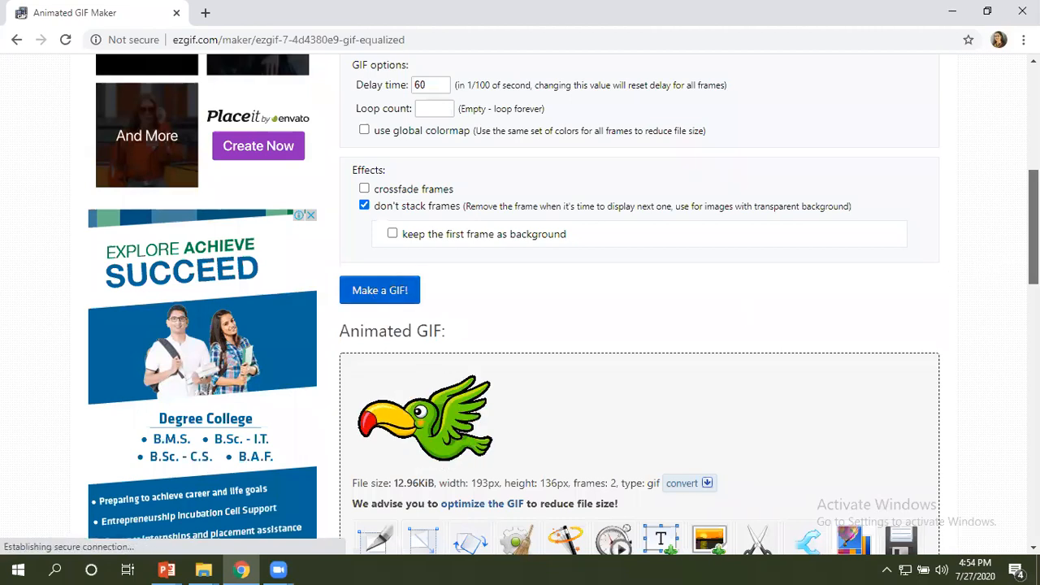
Save the generated bird GIF to the computer.
scroll(520, 301, down, 1)
scroll(618, 463, down, 1)
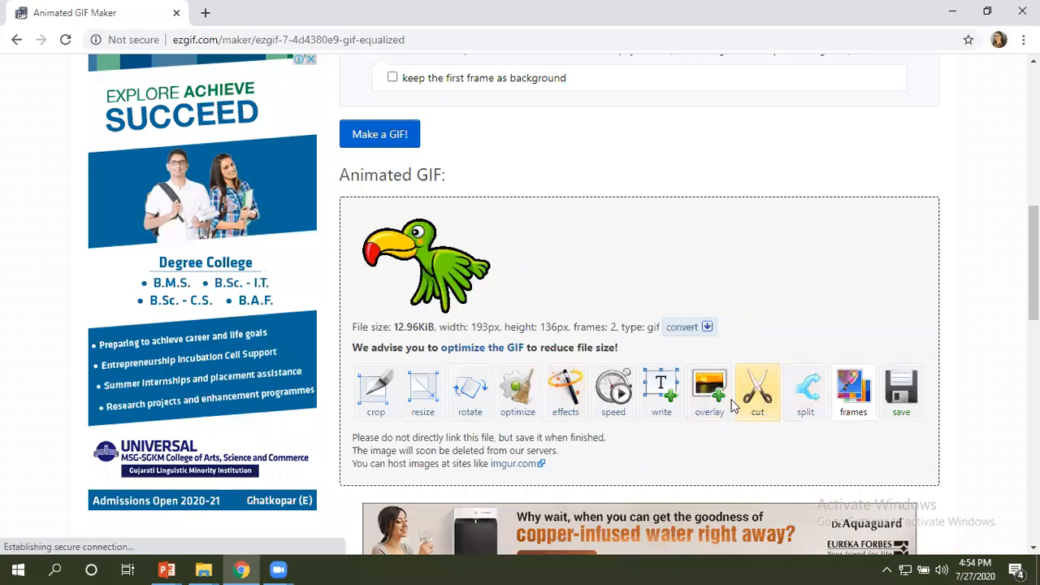
click(898, 394)
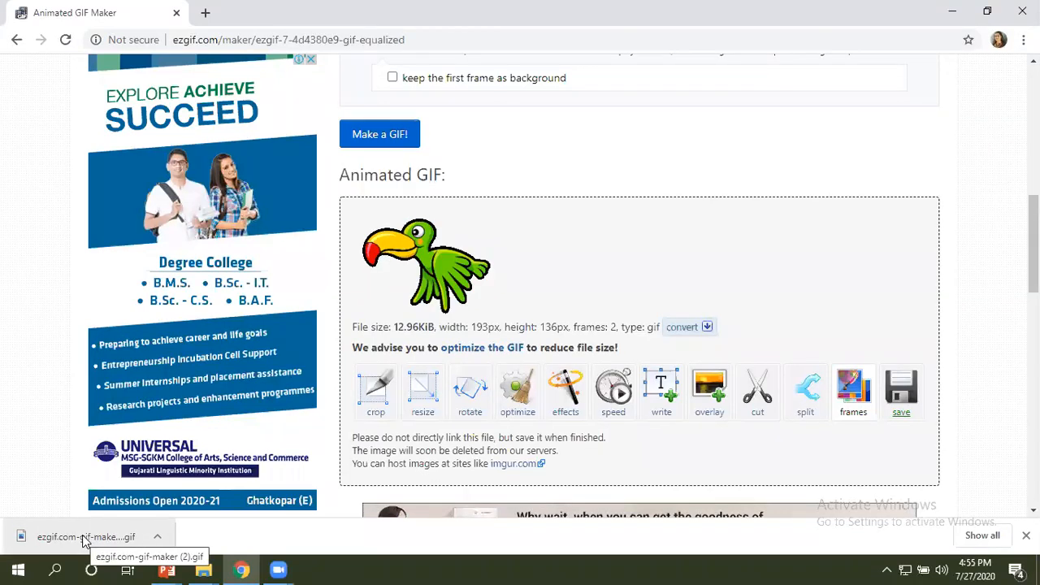
Copy ezgif.com-gif-maker (2).gif from Downloads into the GIF Project folder and open the copy to check its animation.
click(206, 566)
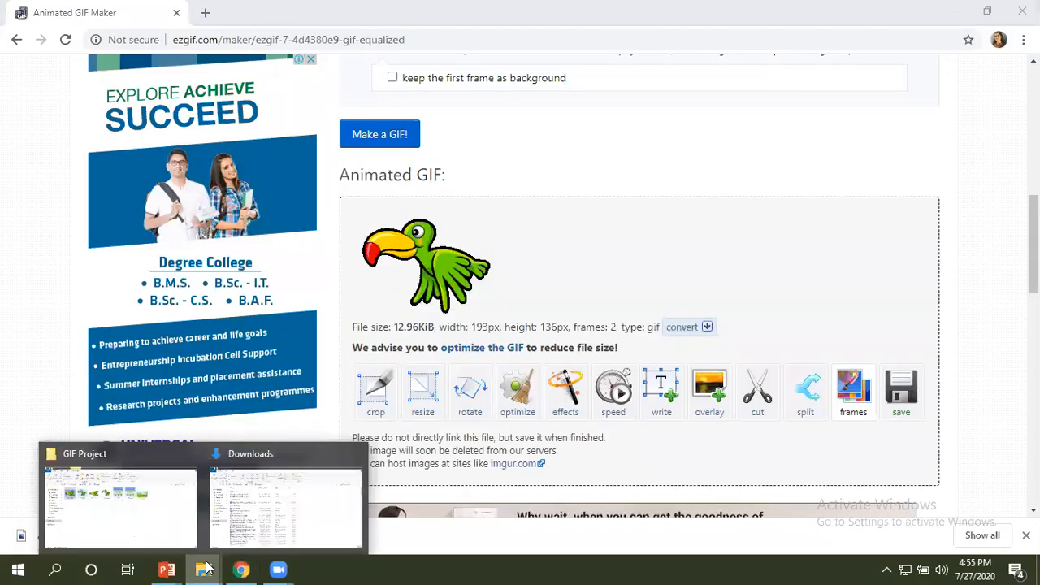
click(257, 488)
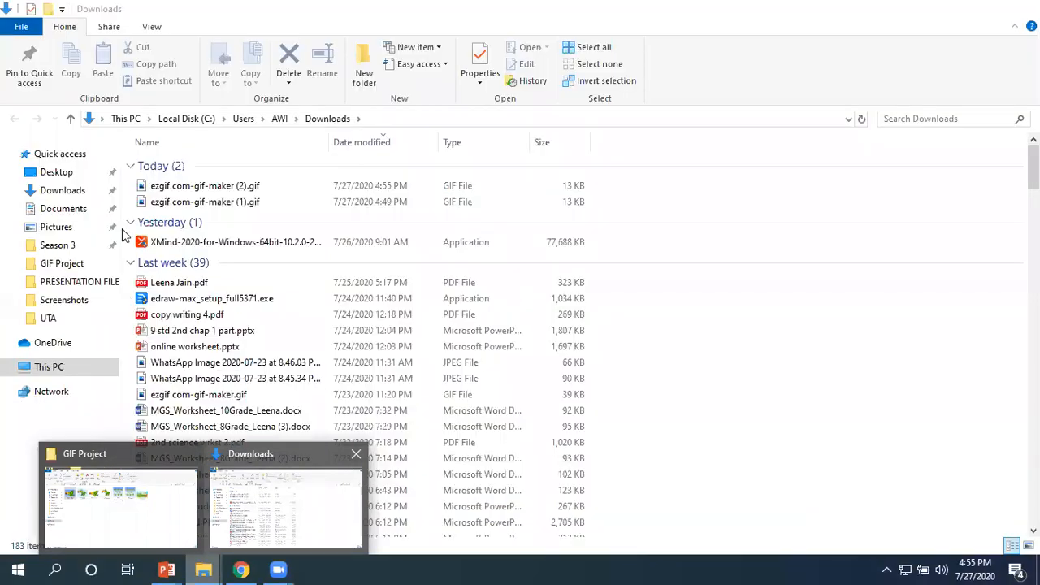
click(202, 187)
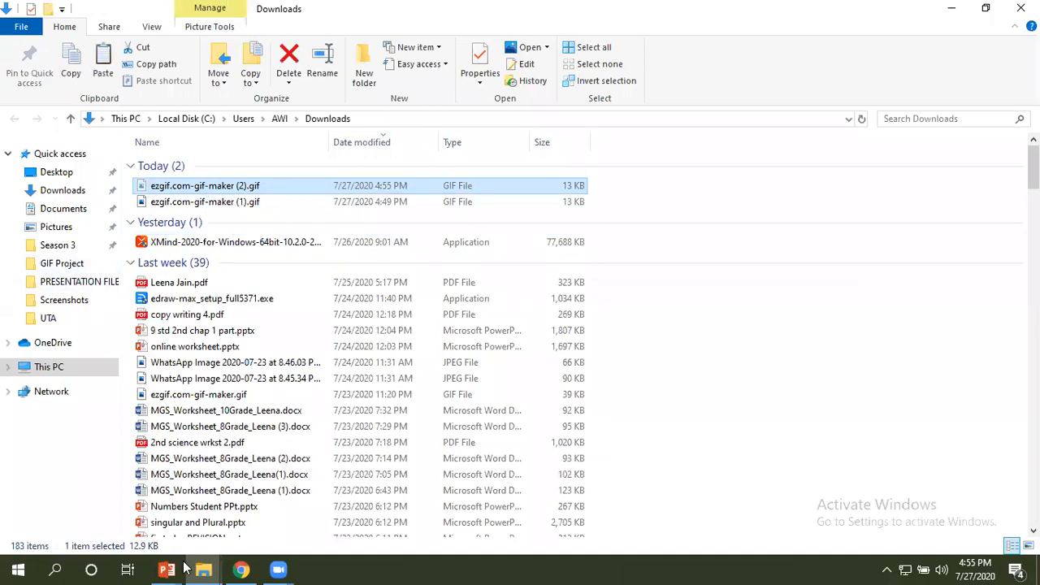
mouse_move(200, 569)
click(154, 525)
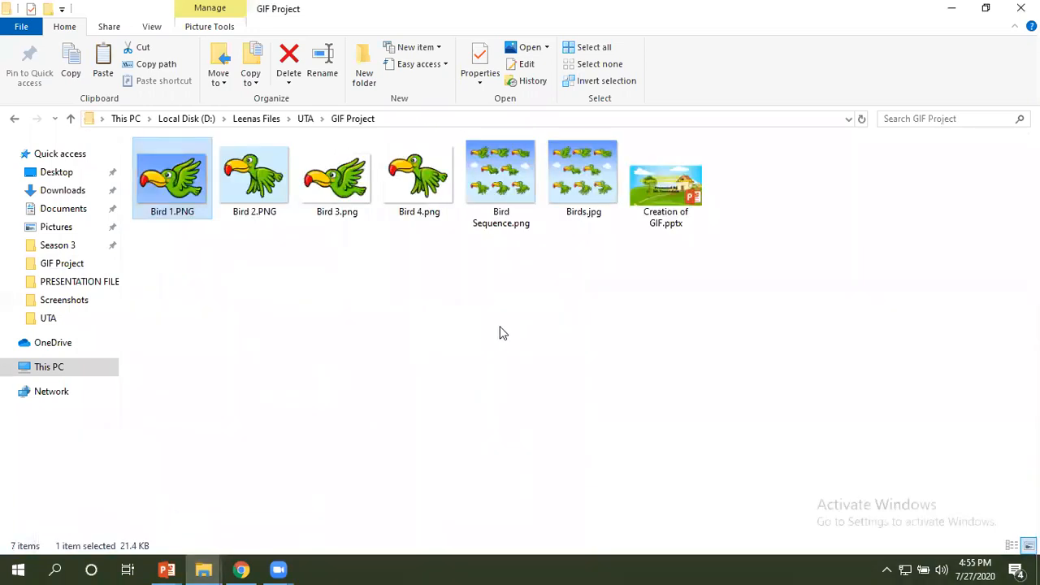
click(546, 328)
key(ctrl+v)
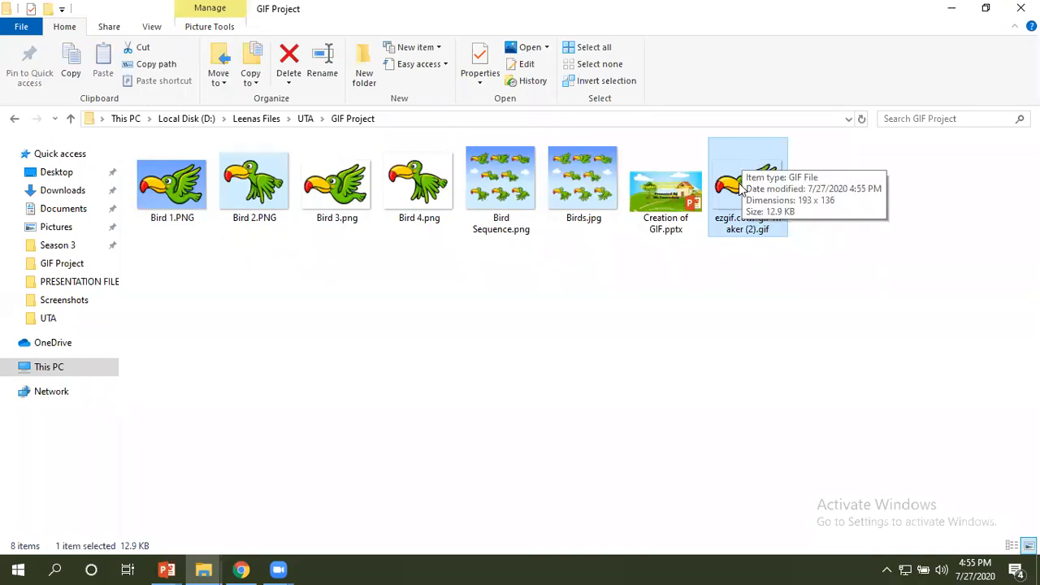
double_click(741, 188)
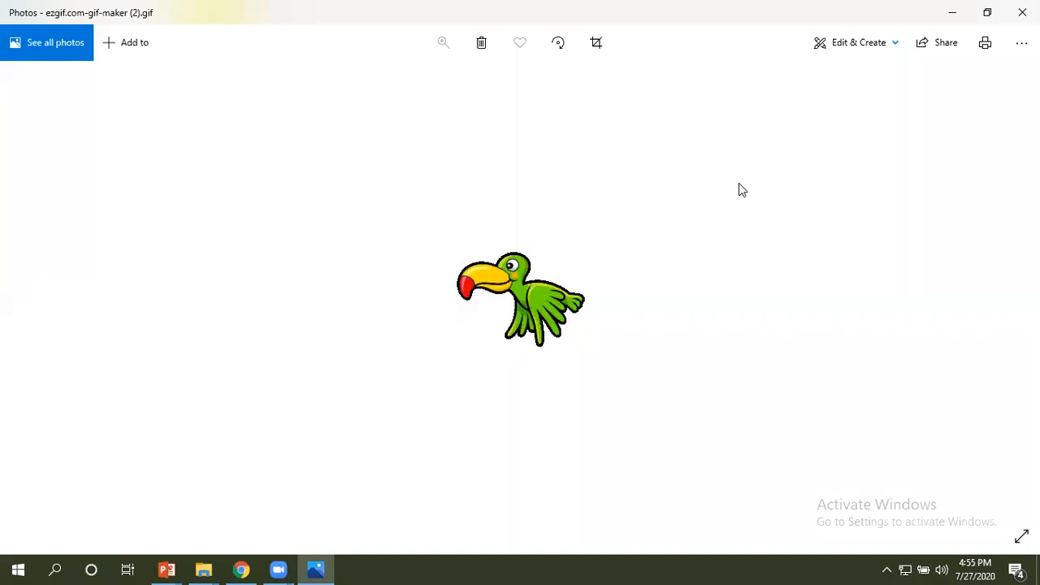
click(1022, 13)
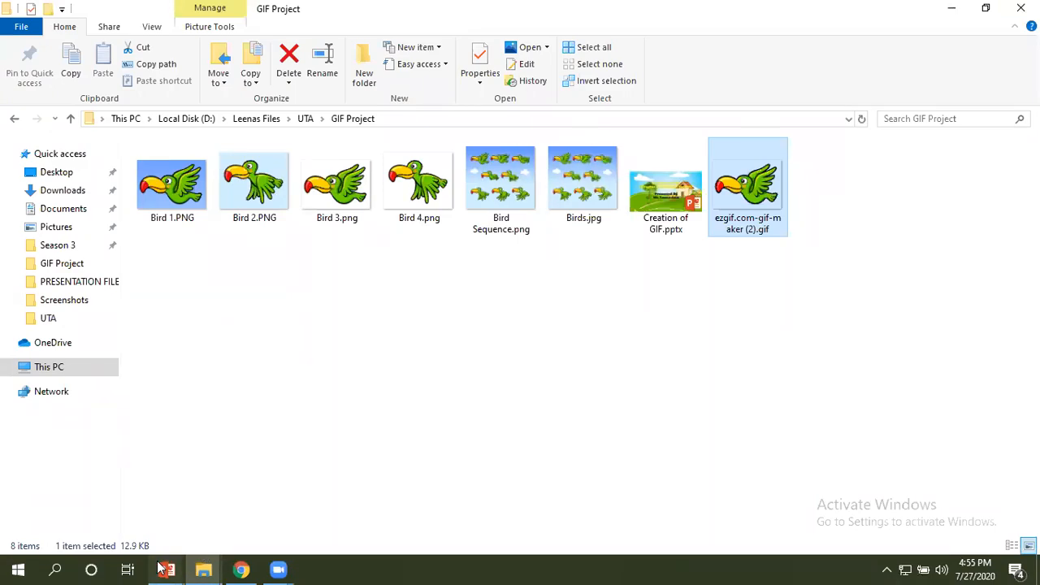
Switch to the running PowerPoint slide show and advance past the GIF background comparison to the next slide.
mouse_move(165, 569)
click(218, 526)
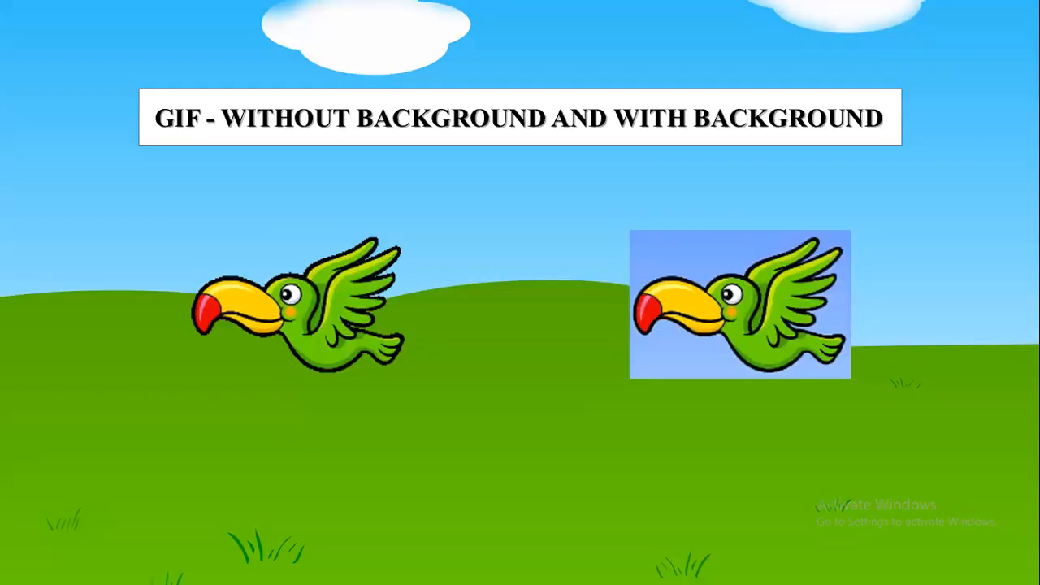
click(550, 404)
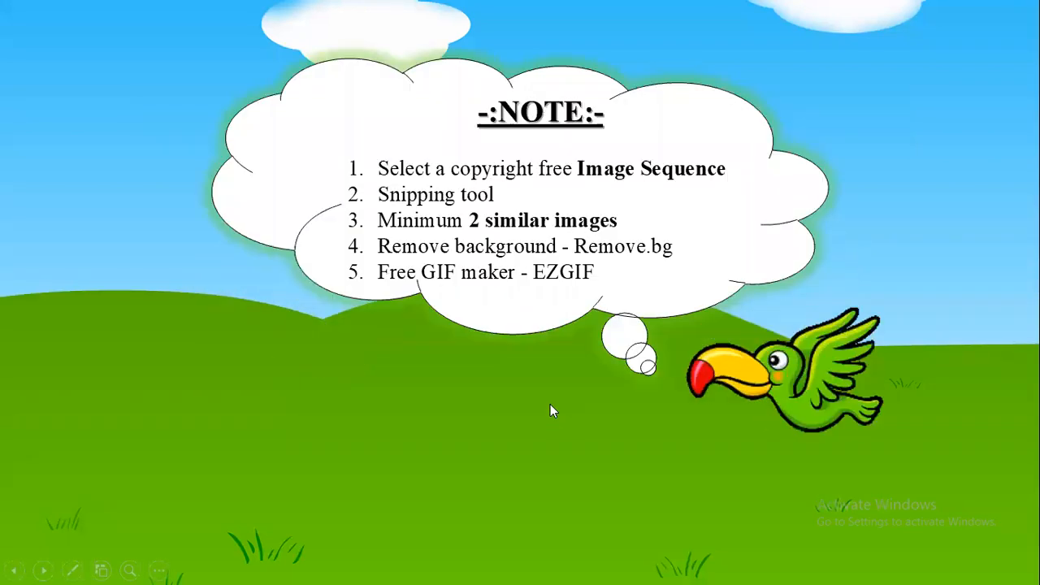